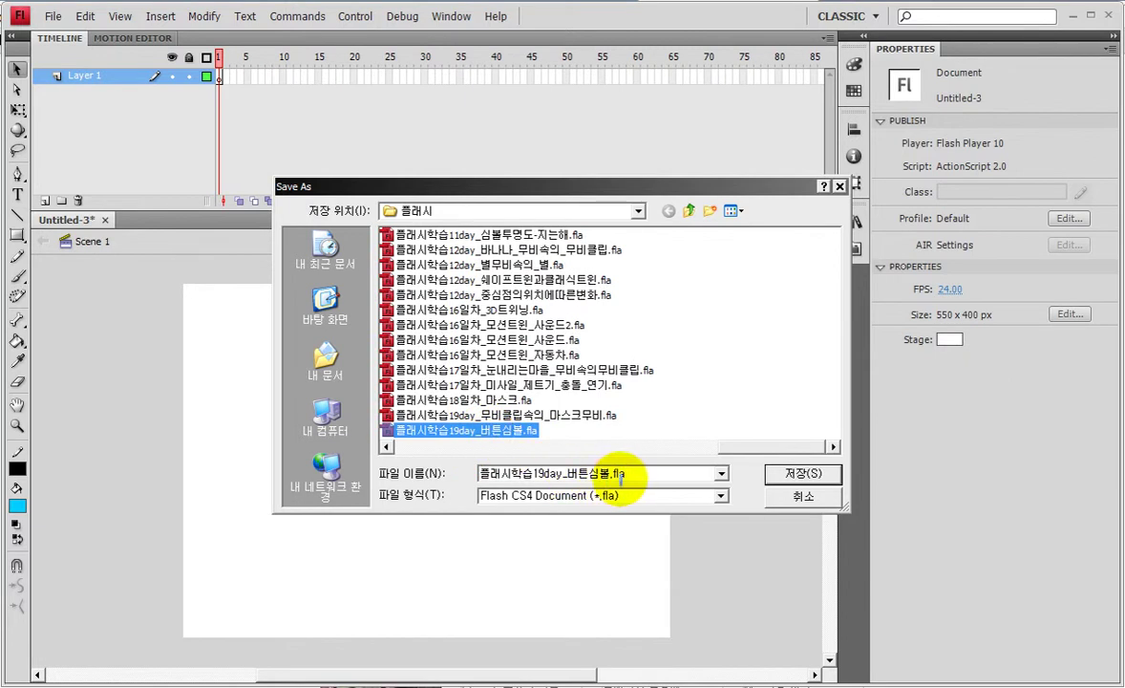
Step: Save the document as 플래시학습19day_버튼심볼-1.fla
click(609, 475)
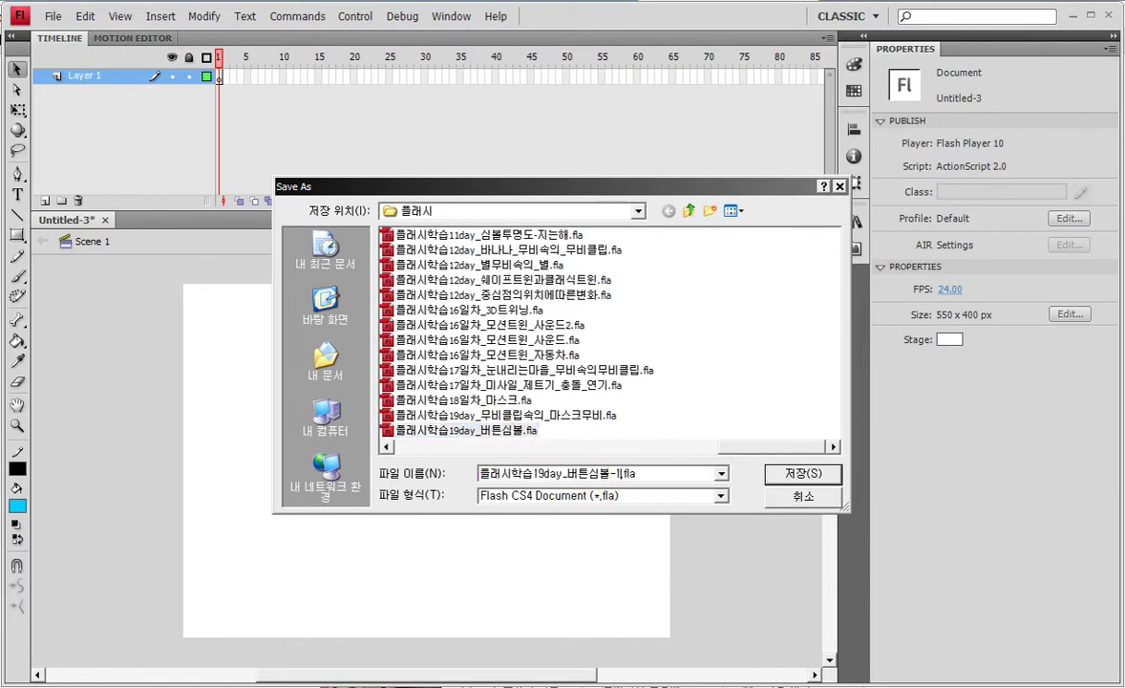
text(-1)
key(Return)
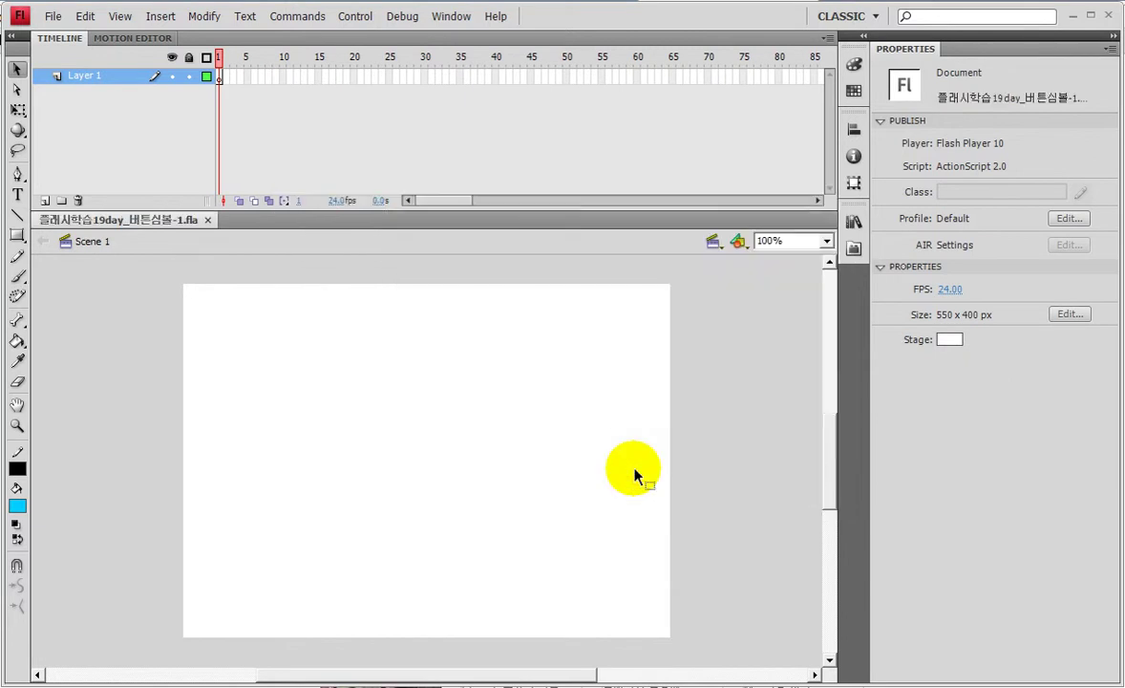
Step: Draw a blue rounded rectangle primitive with a black outline, about 362 by 192 px, on the stage
click(17, 235)
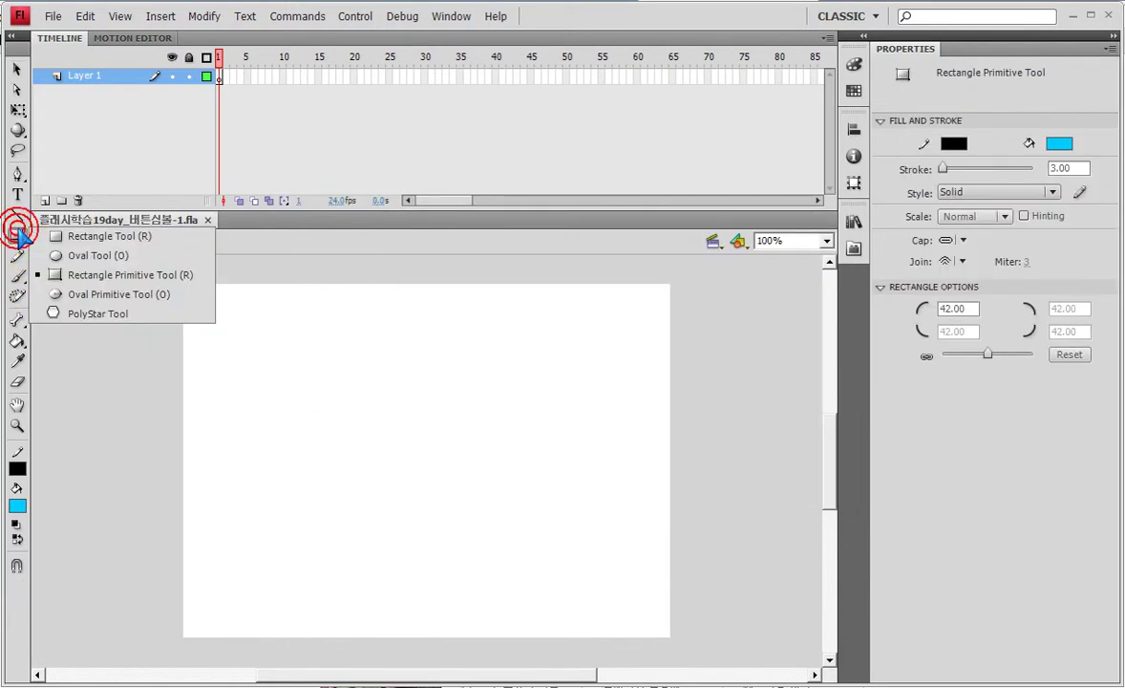
click(86, 274)
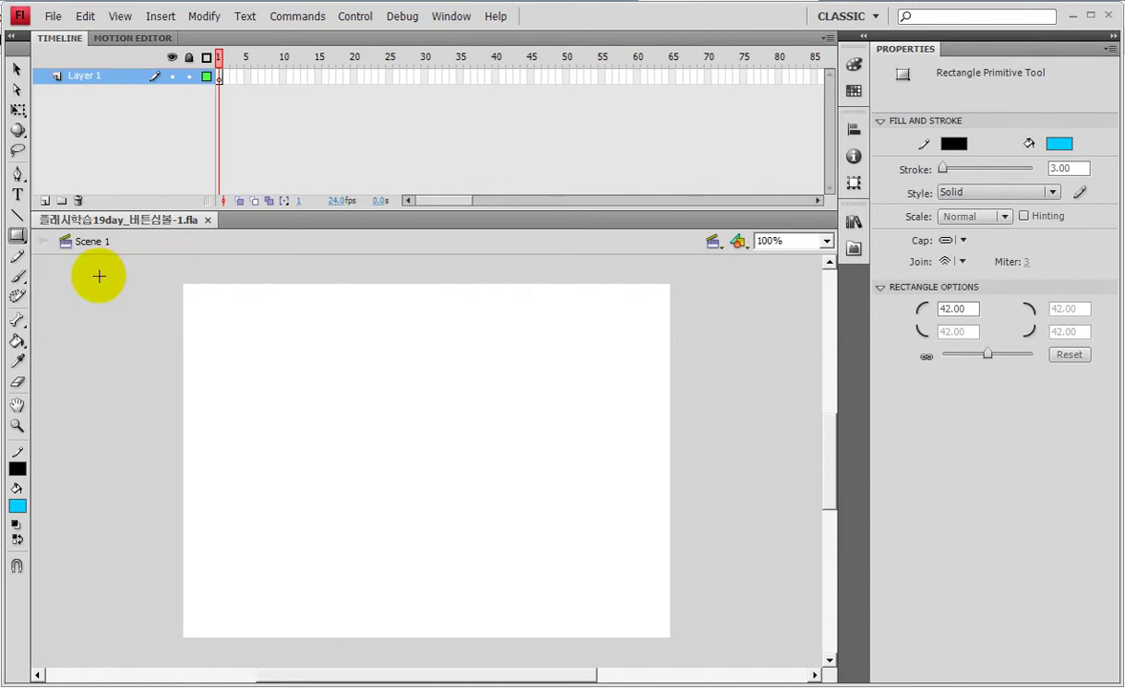
drag(371, 390, 531, 475)
drag(432, 442, 480, 489)
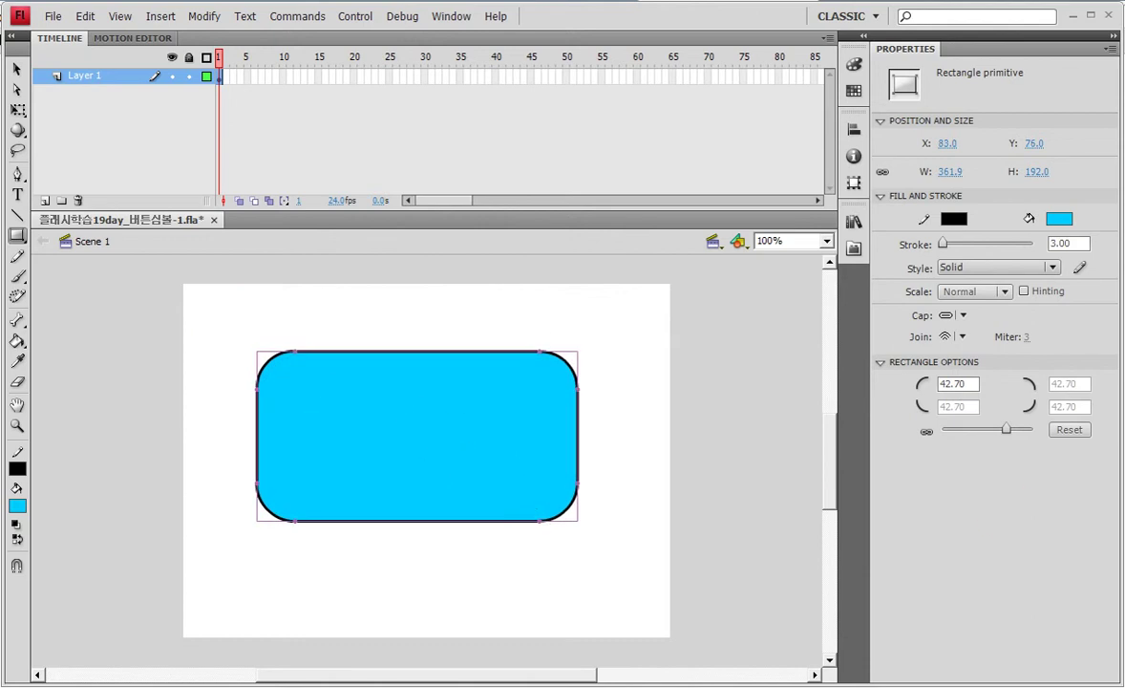
Step: Reset the rectangle's corner radii and set all four linked corners to 100
click(926, 429)
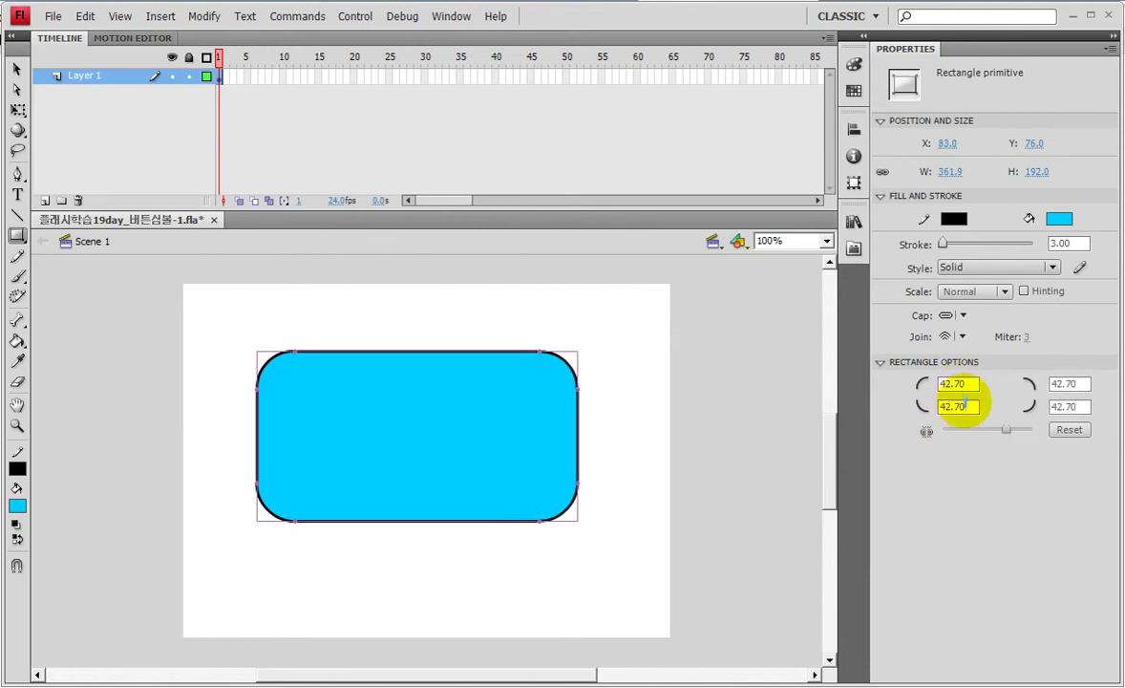
click(1068, 429)
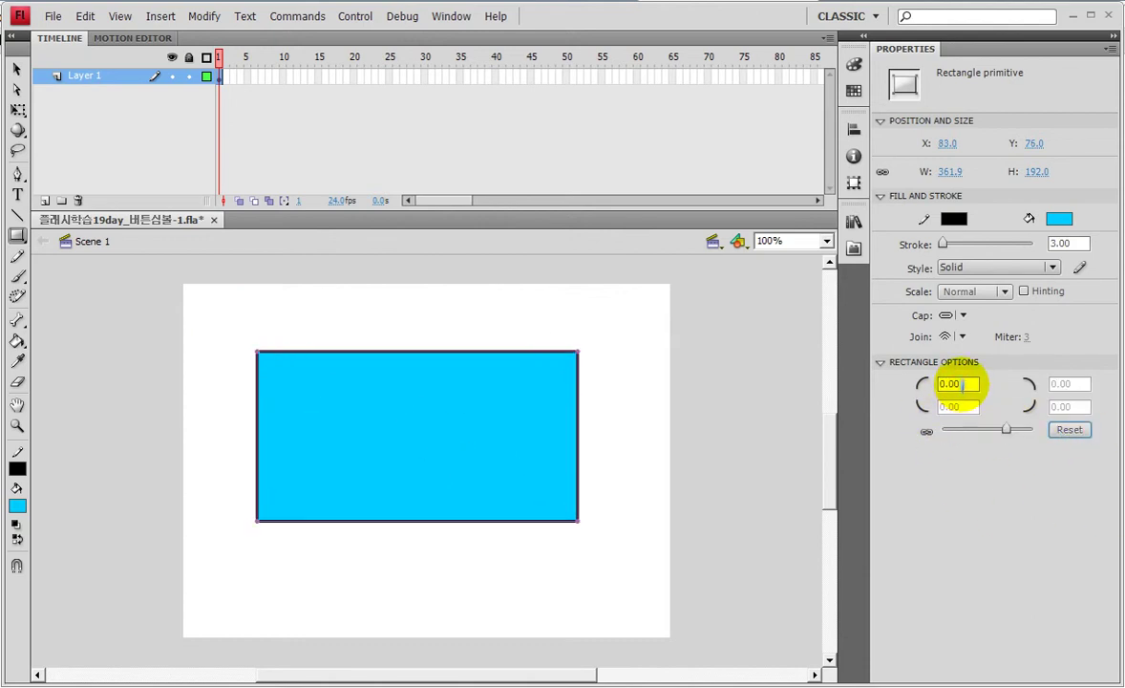
drag(961, 384, 899, 398)
text(100)
click(1068, 384)
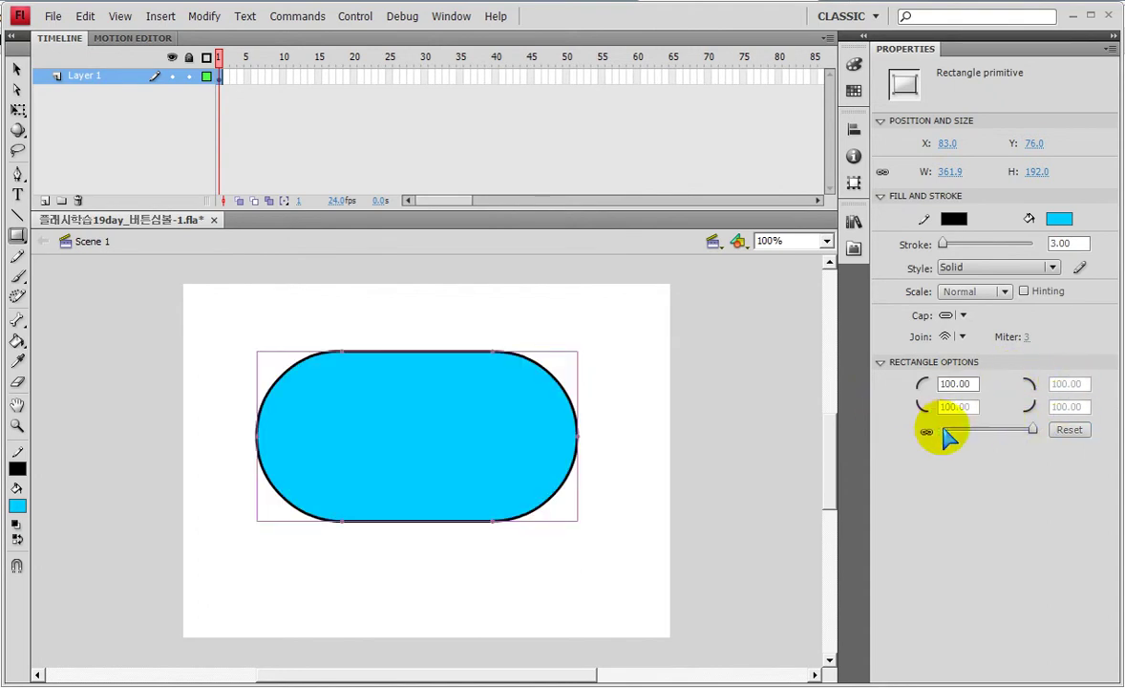
Step: Unlink the corner radii and set both lower corners of the rectangle to 0
click(923, 430)
text(0)
click(1065, 407)
text(0)
key(Return)
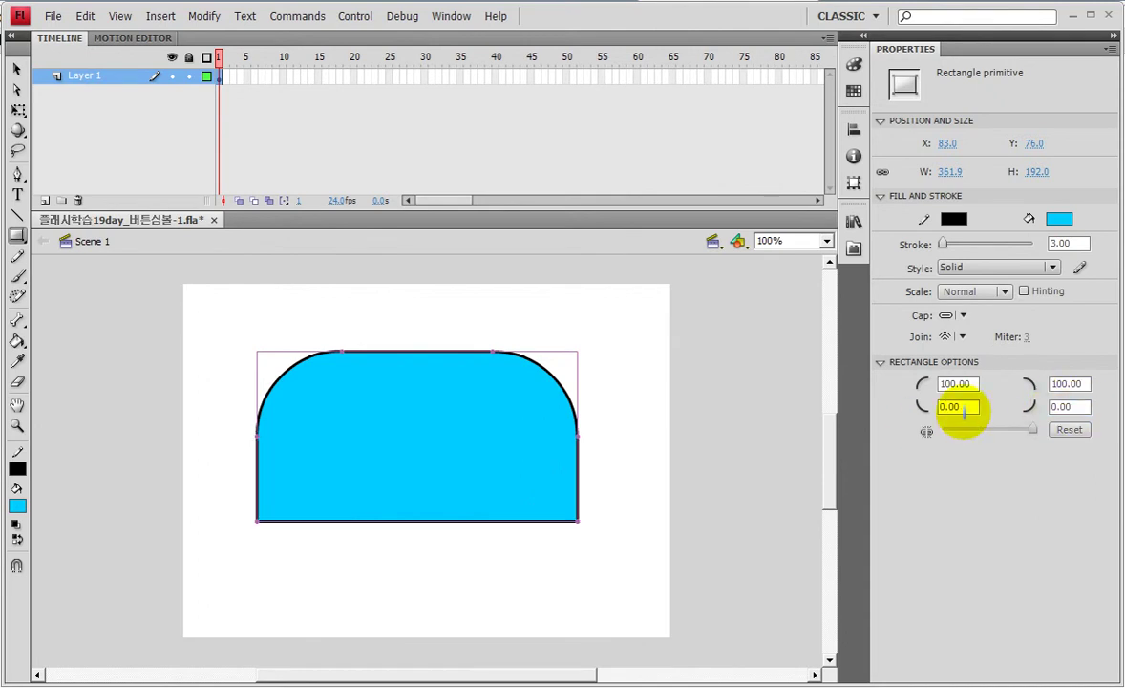
Step: Set the rectangle's lower-right corner radius to 100 and its upper-right corner radius to 0
click(1067, 406)
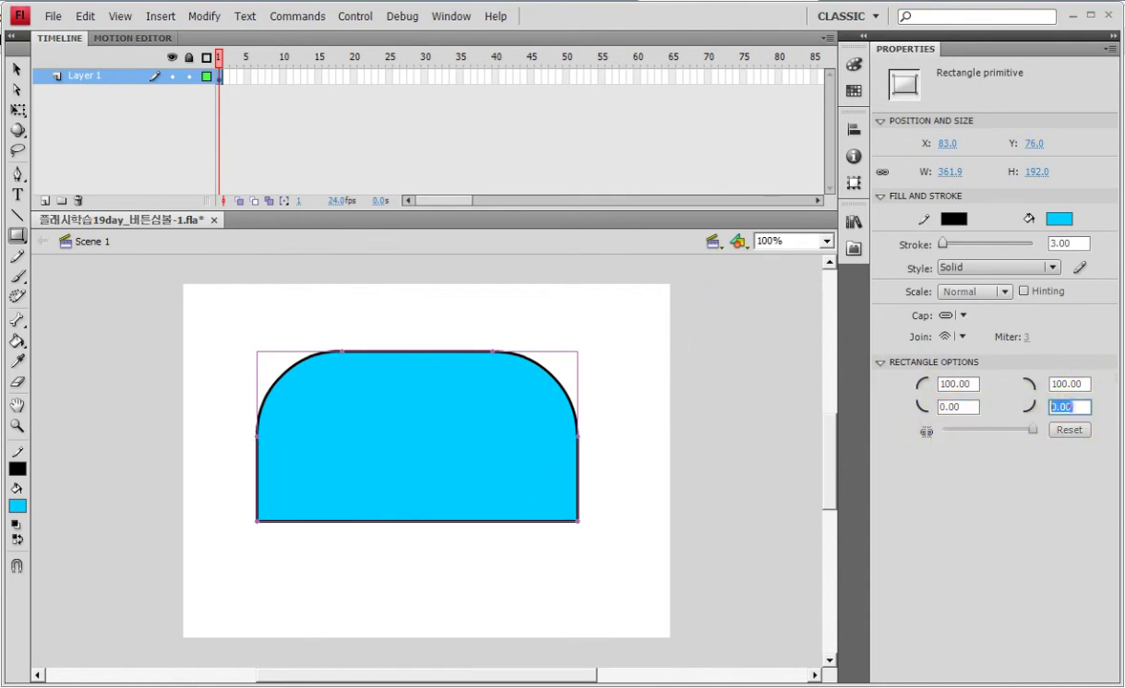
text(100)
key(Return)
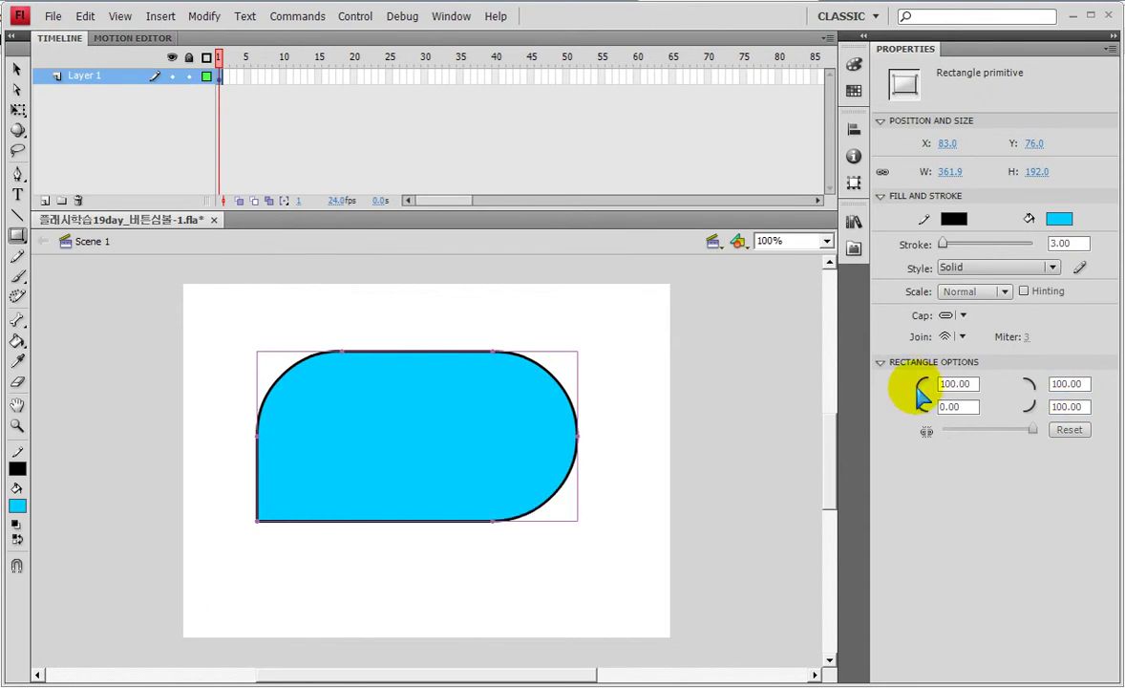
click(1055, 383)
text(0)
key(Return)
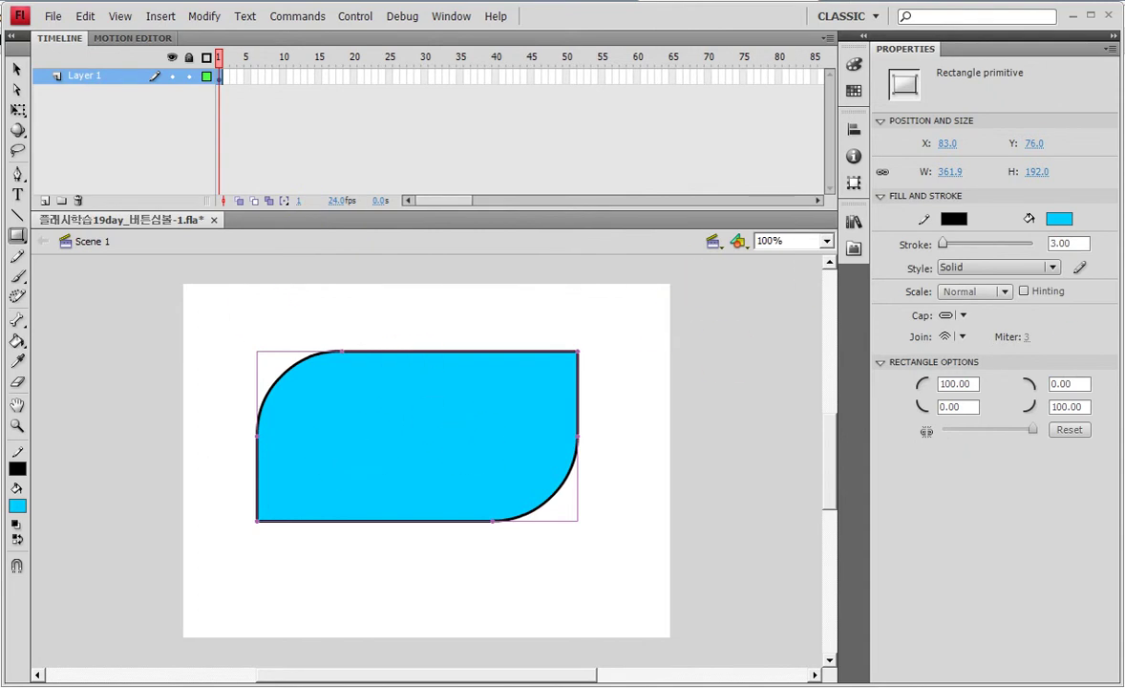
Step: Scale the shape down to about 275 by 146 px with Free Transform and move it near the stage's middle
drag(459, 421, 460, 438)
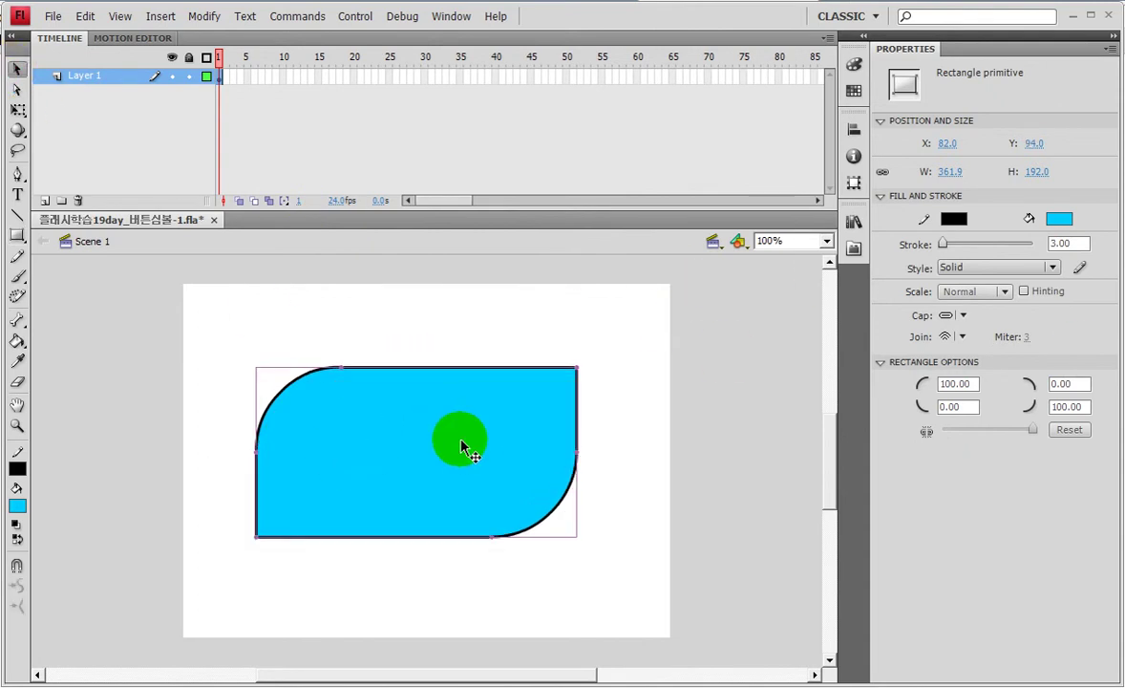
click(17, 109)
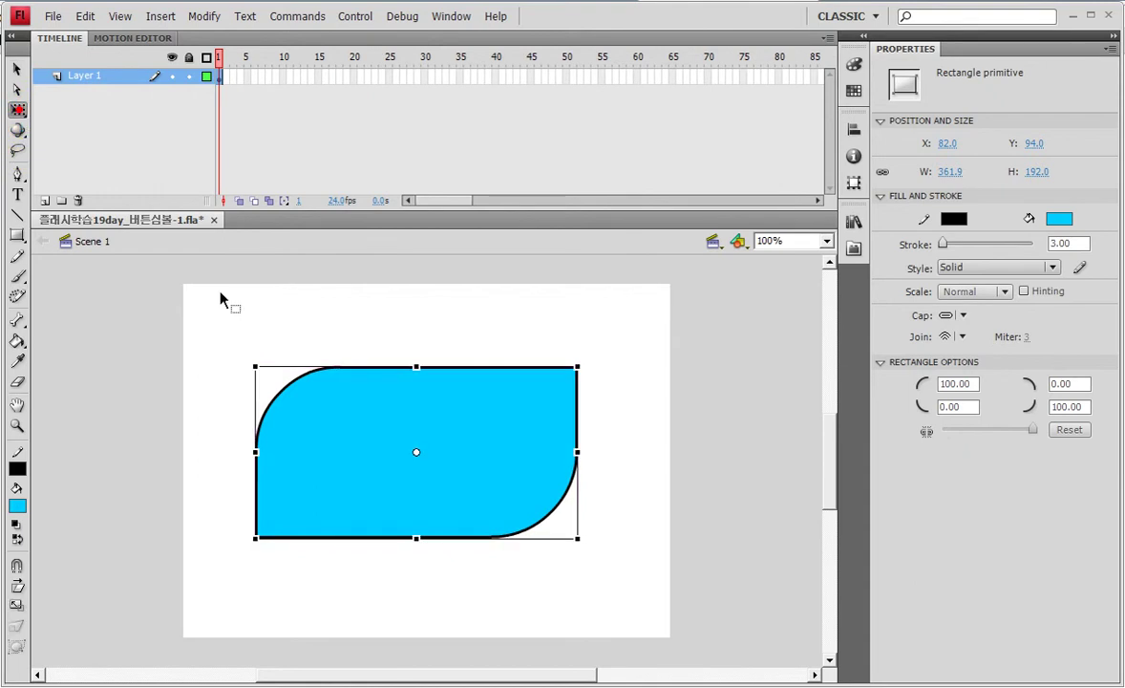
drag(255, 367, 324, 406)
drag(490, 475, 495, 449)
click(200, 413)
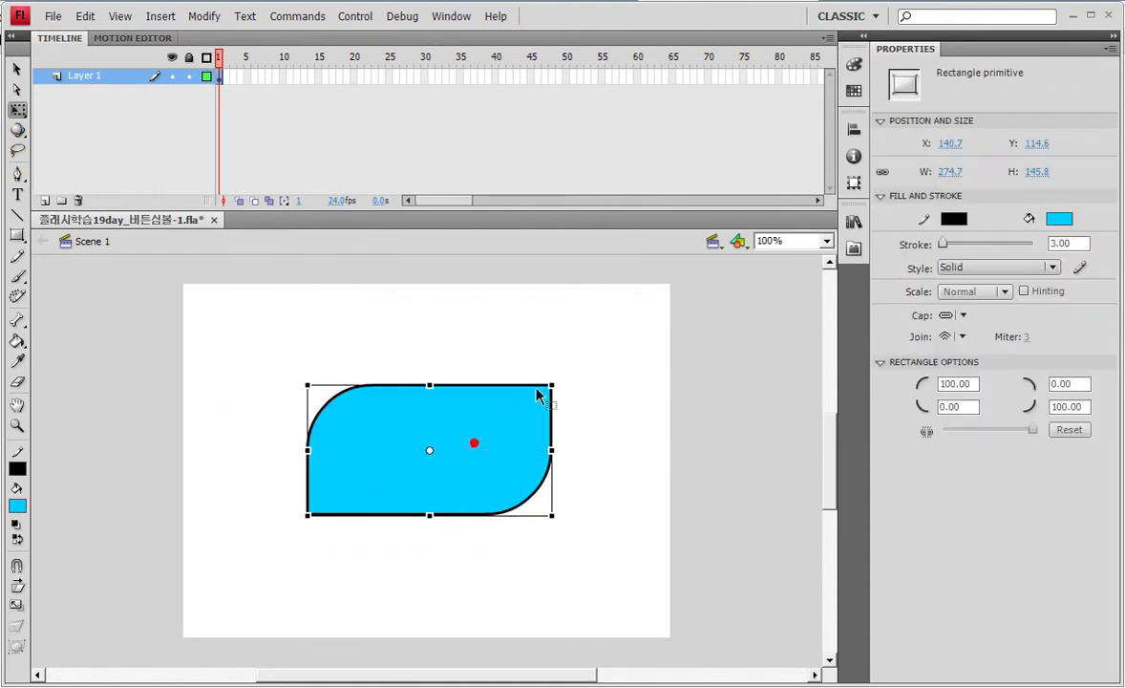
Step: Center the shape horizontally and vertically on the stage
click(854, 129)
click(689, 159)
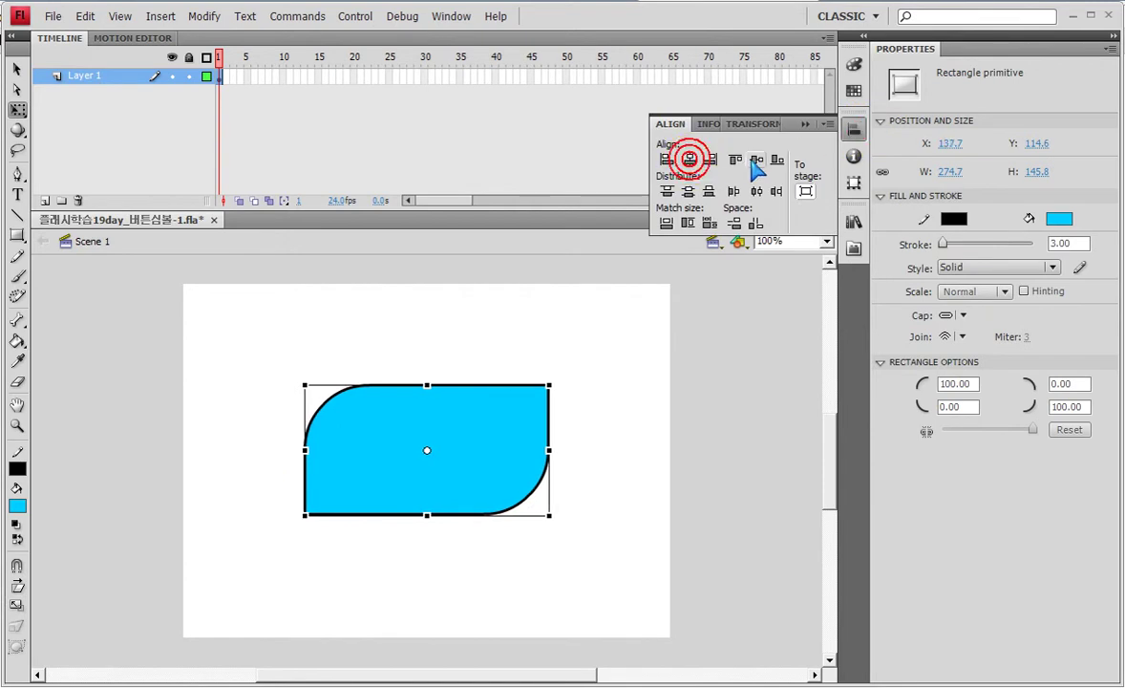
click(756, 159)
Step: Convert the blue shape to a Button symbol named 버튼
click(481, 483)
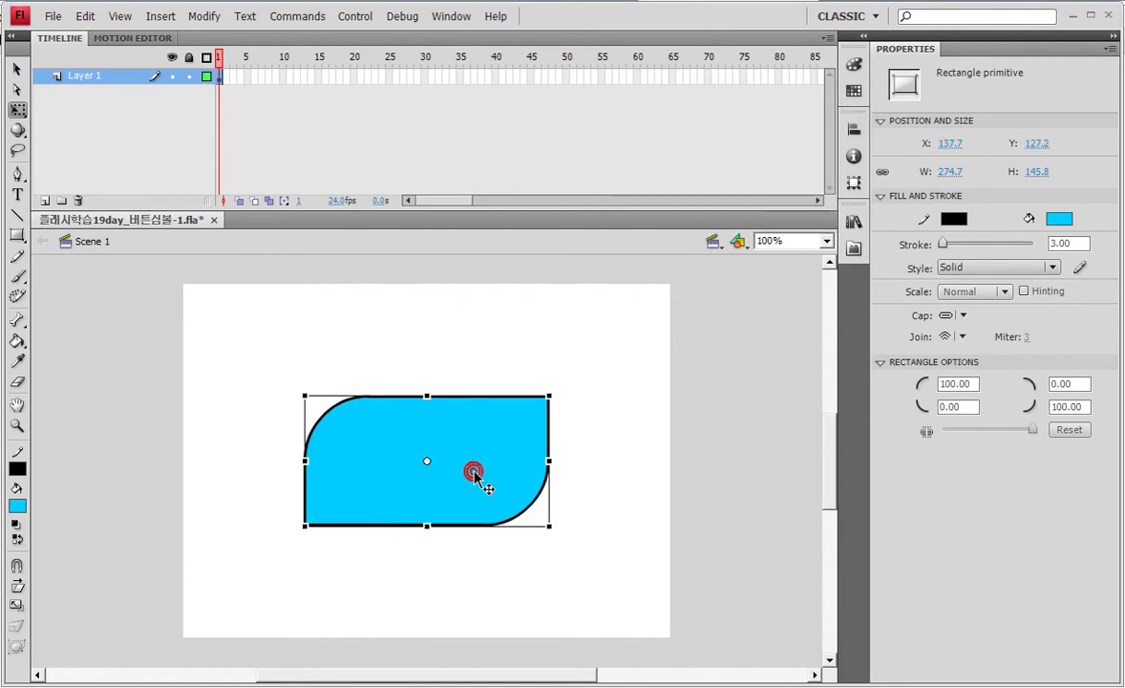
key(F8)
click(439, 199)
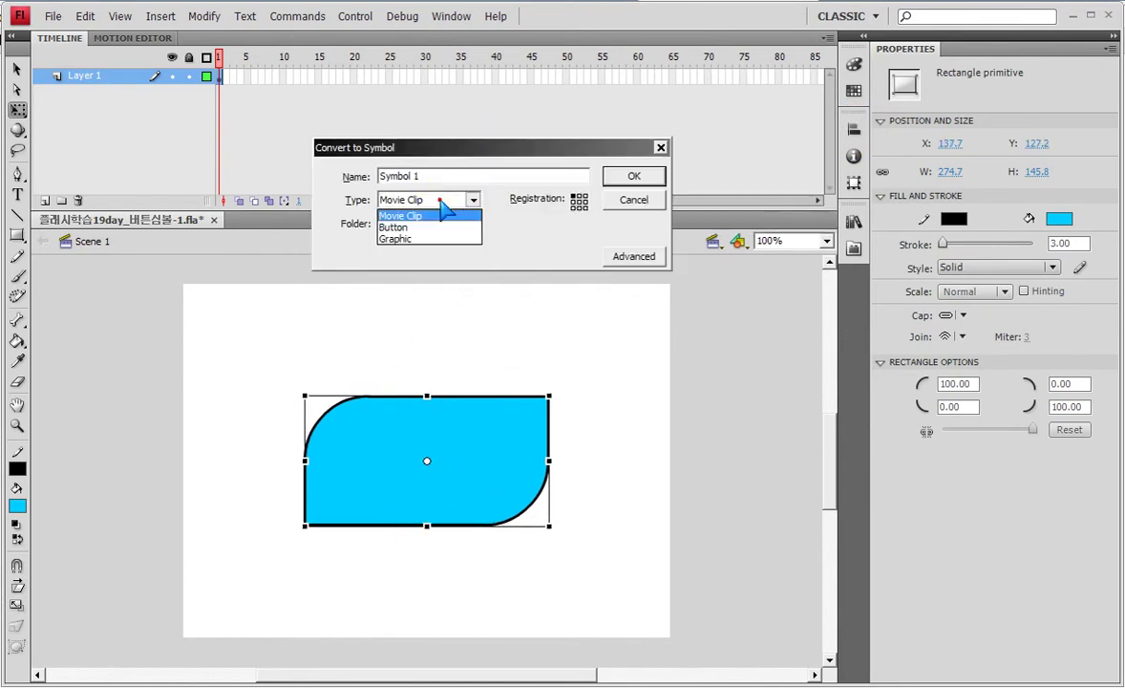
click(405, 227)
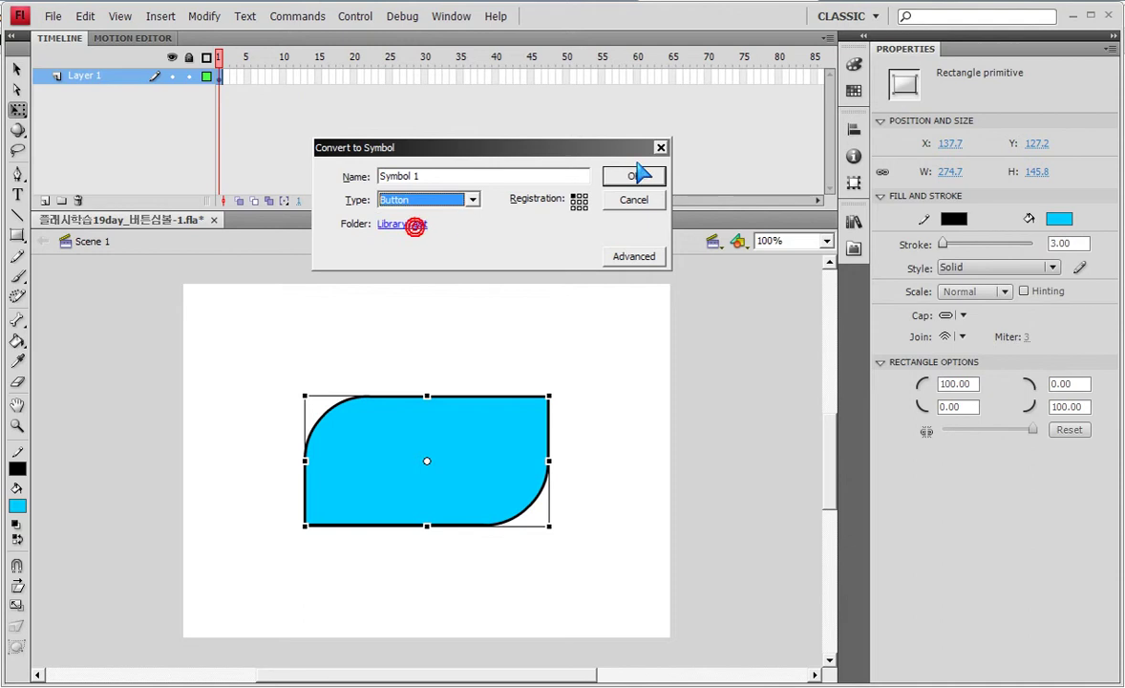
double_click(427, 176)
text(ㅂㅓ튼)
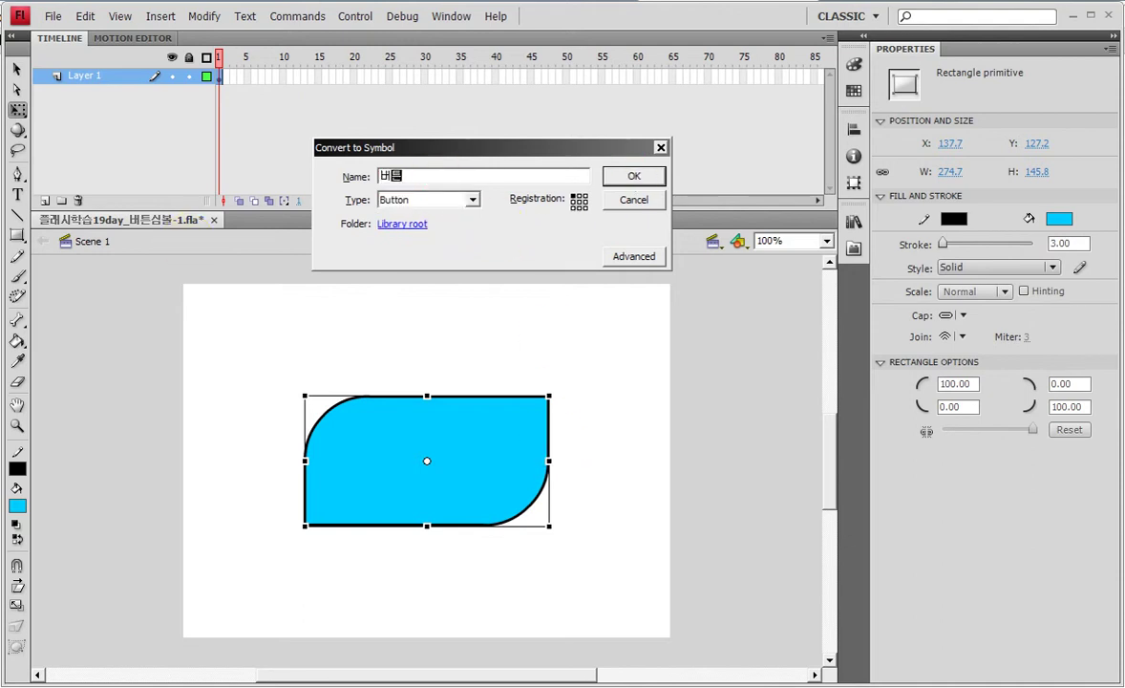
key(Return)
Step: Open the 버튼 symbol for editing and insert a keyframe in its Over state
click(468, 489)
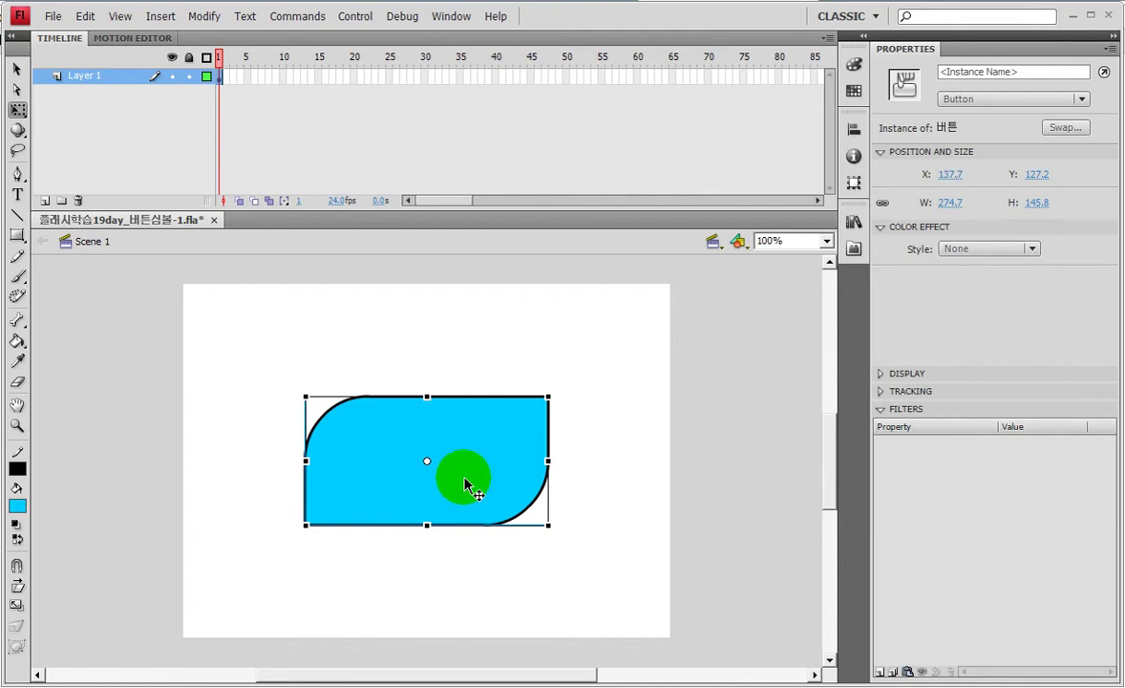
double_click(465, 482)
click(298, 521)
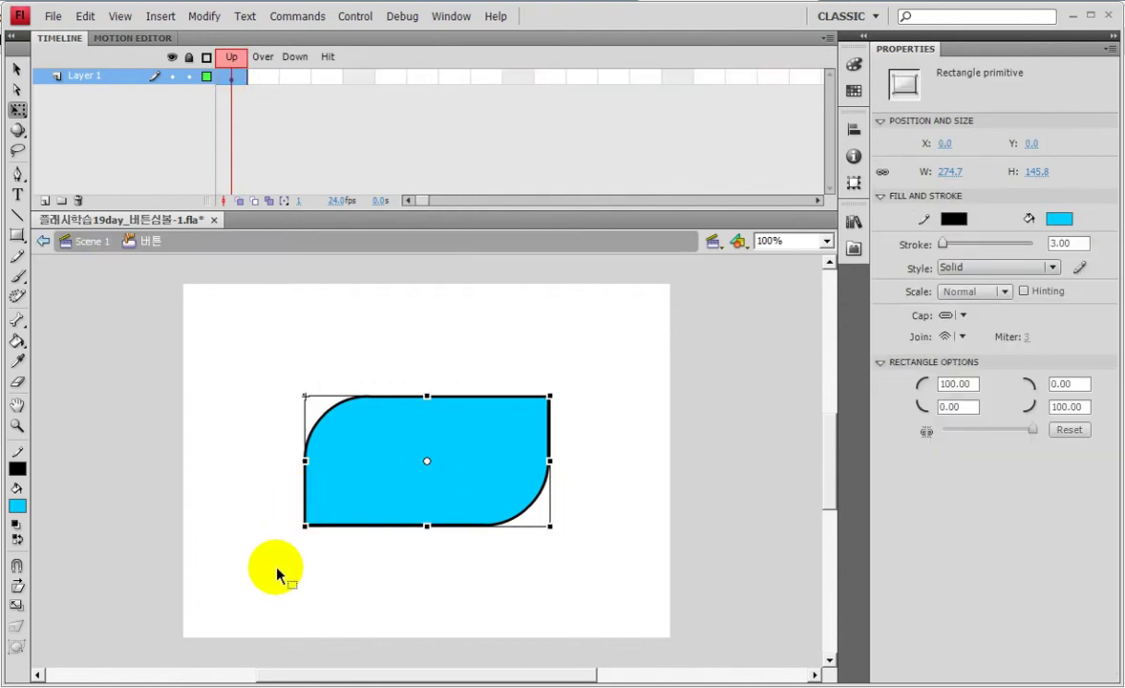
click(266, 77)
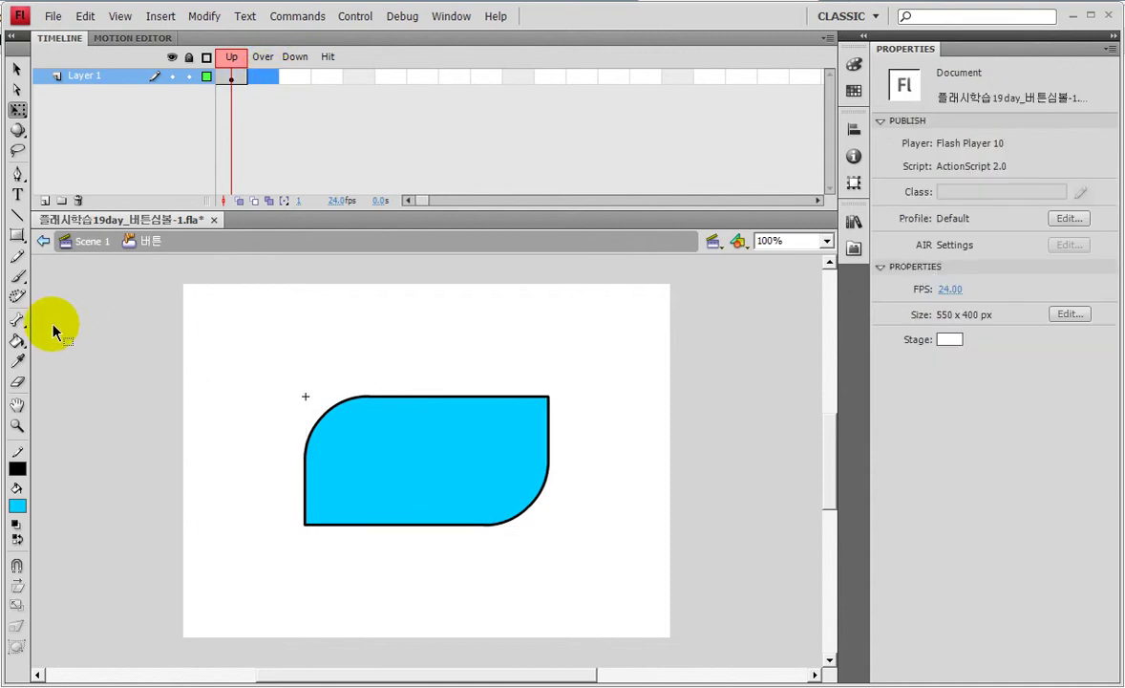
key(F6)
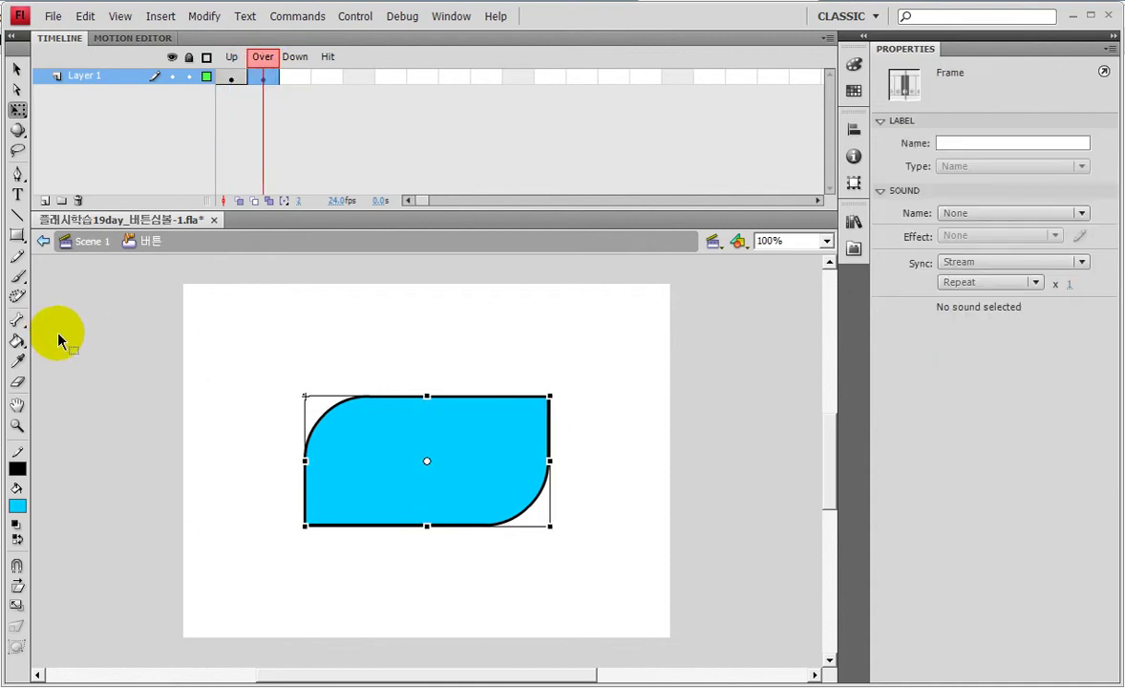
click(493, 480)
key(F6)
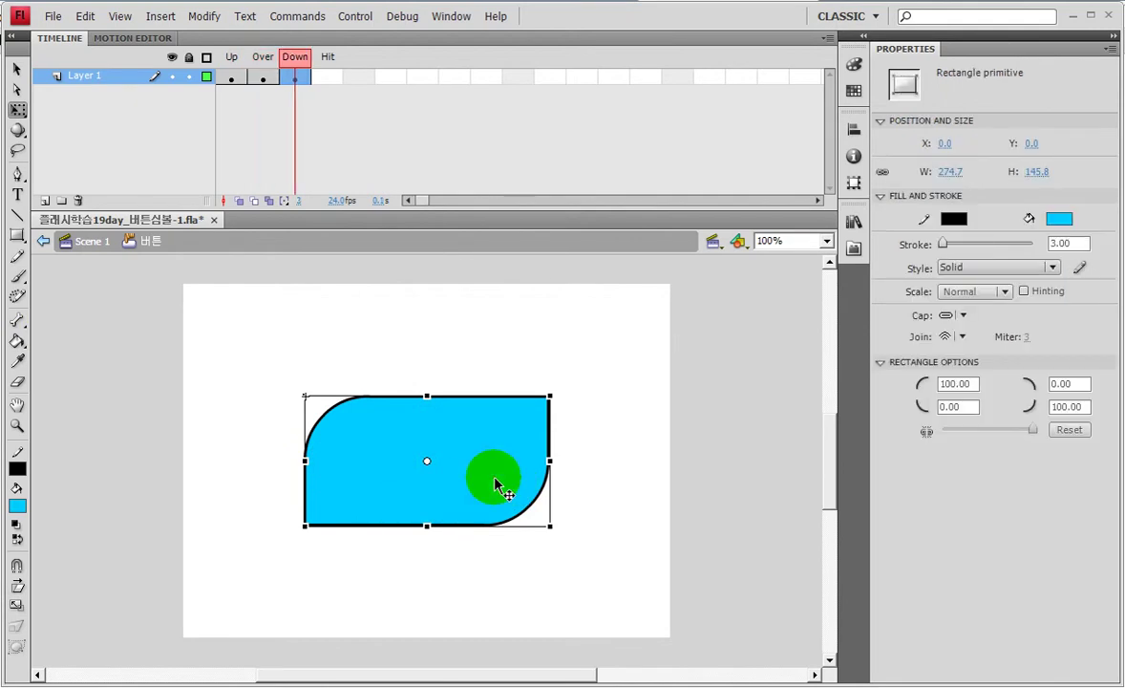
Step: Convert the shape in the Over state to a Movie Clip symbol named 무비1
click(468, 480)
key(F8)
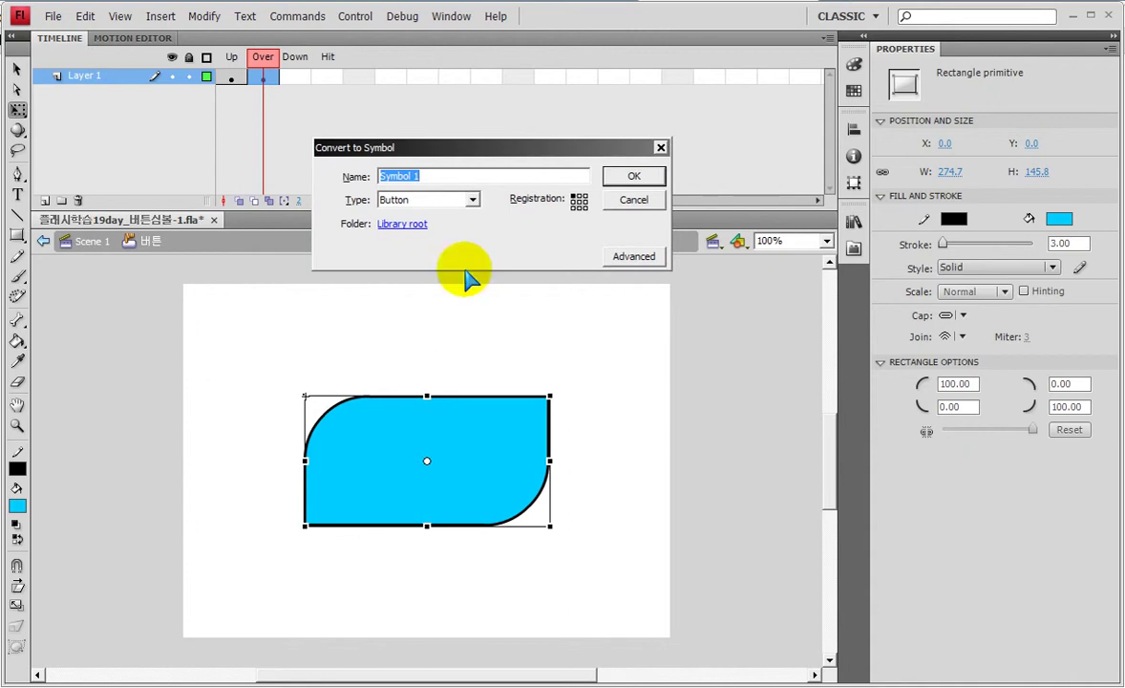
click(435, 202)
click(436, 202)
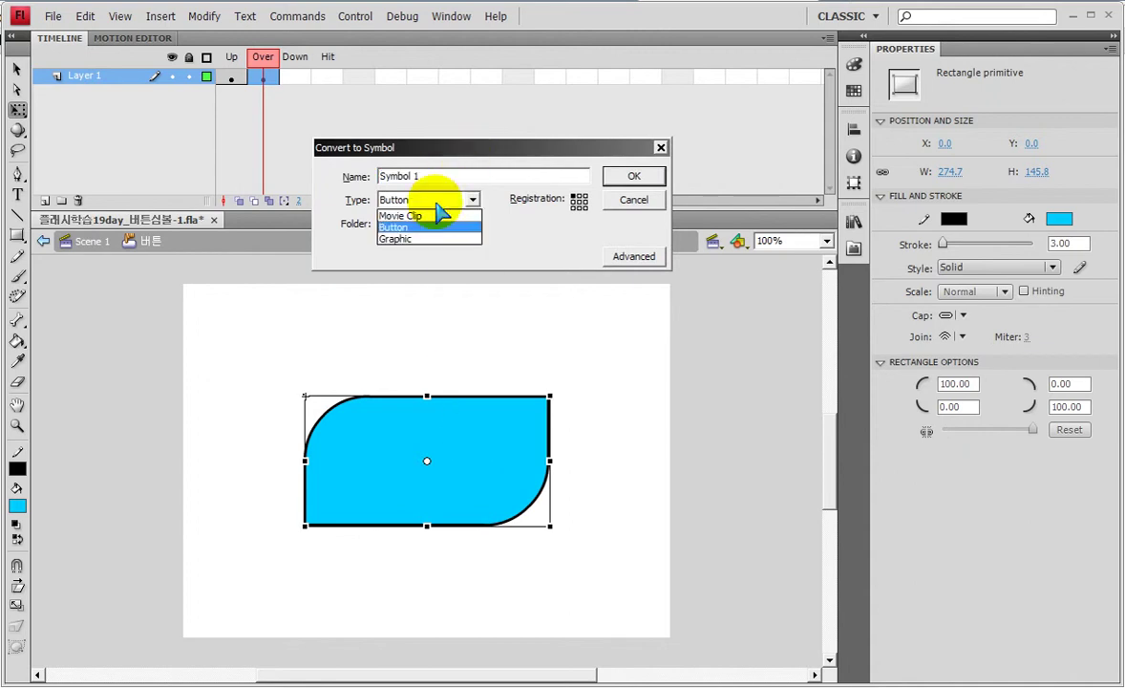
click(431, 215)
click(429, 178)
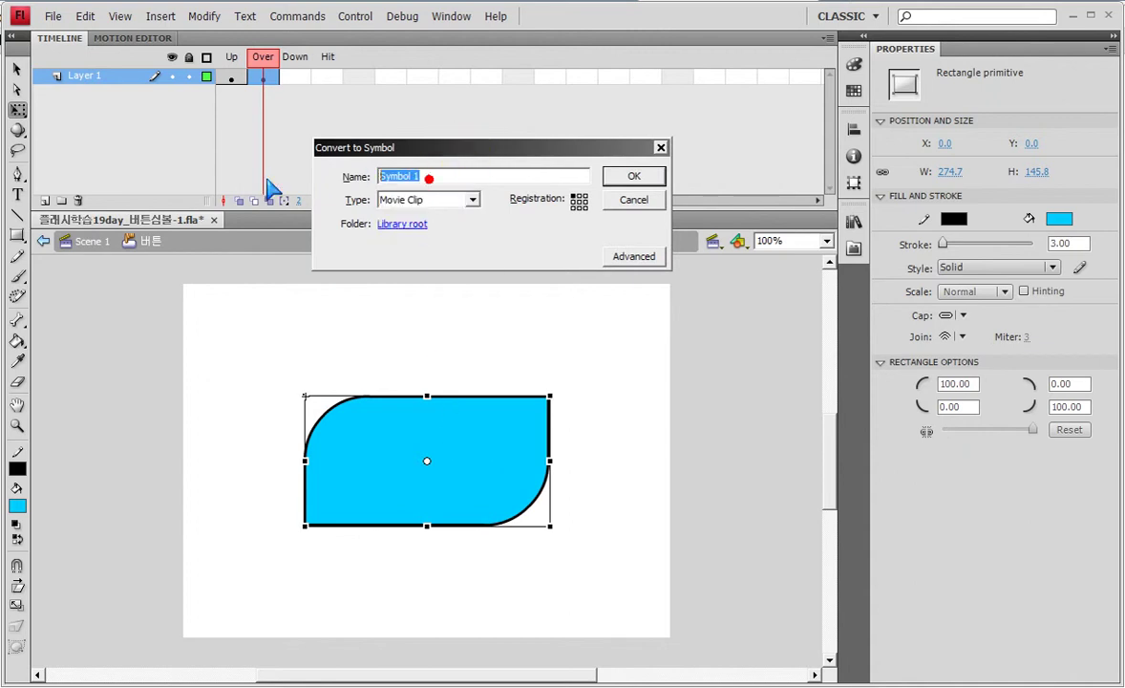
text(무대)
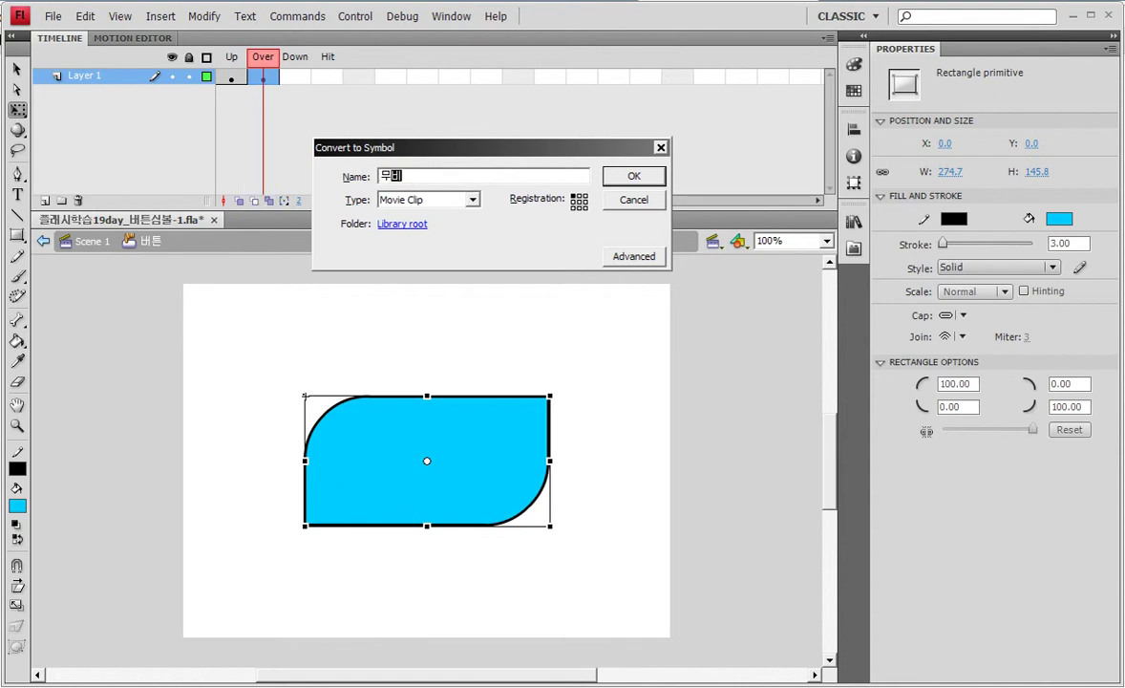
key(Return)
click(490, 444)
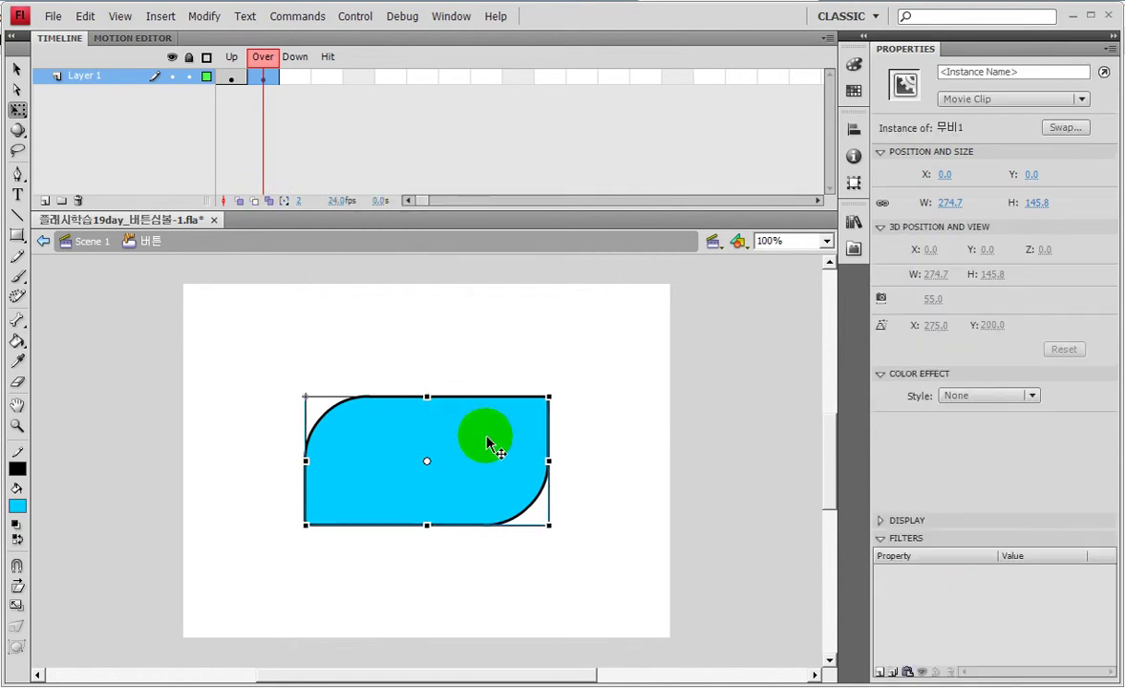
Step: Open 무비1 for editing and convert its shape to a Movie Clip symbol named 무비2
double_click(490, 445)
key(F8)
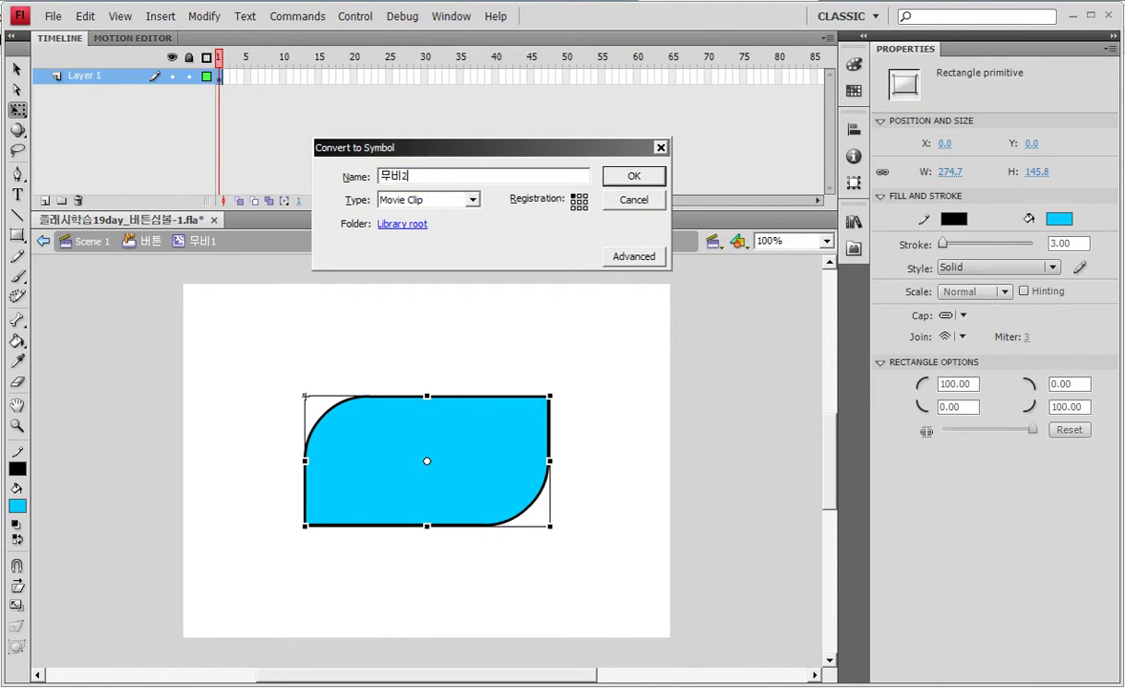
text(무비2)
key(Return)
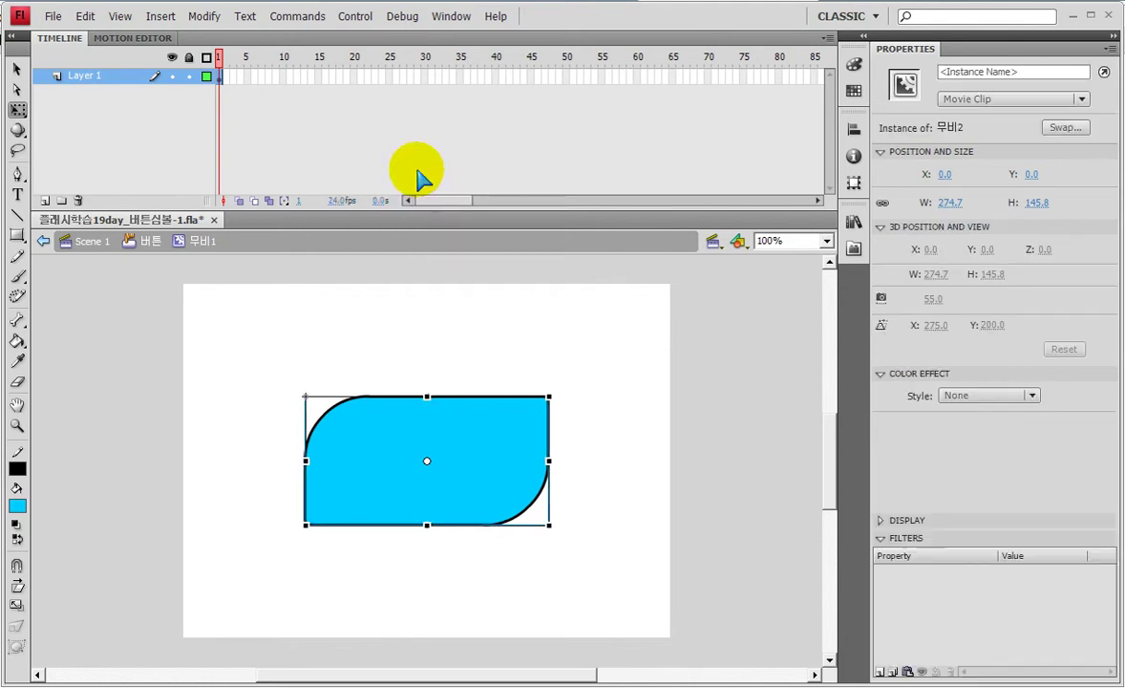
Step: Insert a keyframe at frame 15 in 무비1 and create a classic tween between frames 1 and 15
click(320, 76)
key(F5)
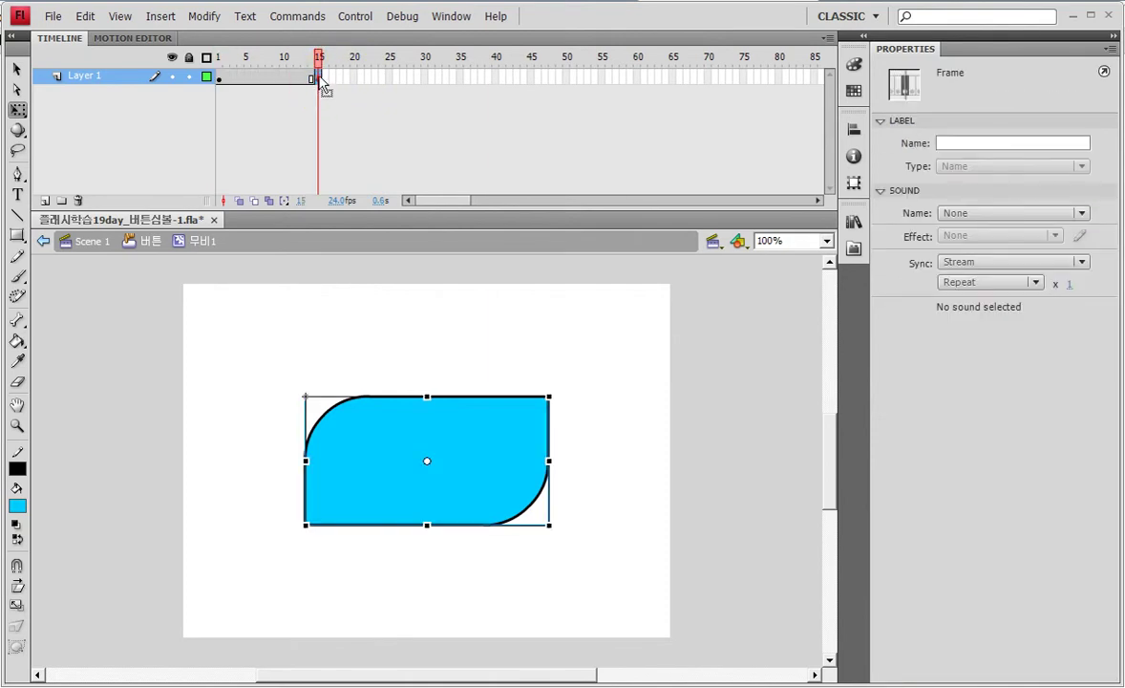
right_click(254, 78)
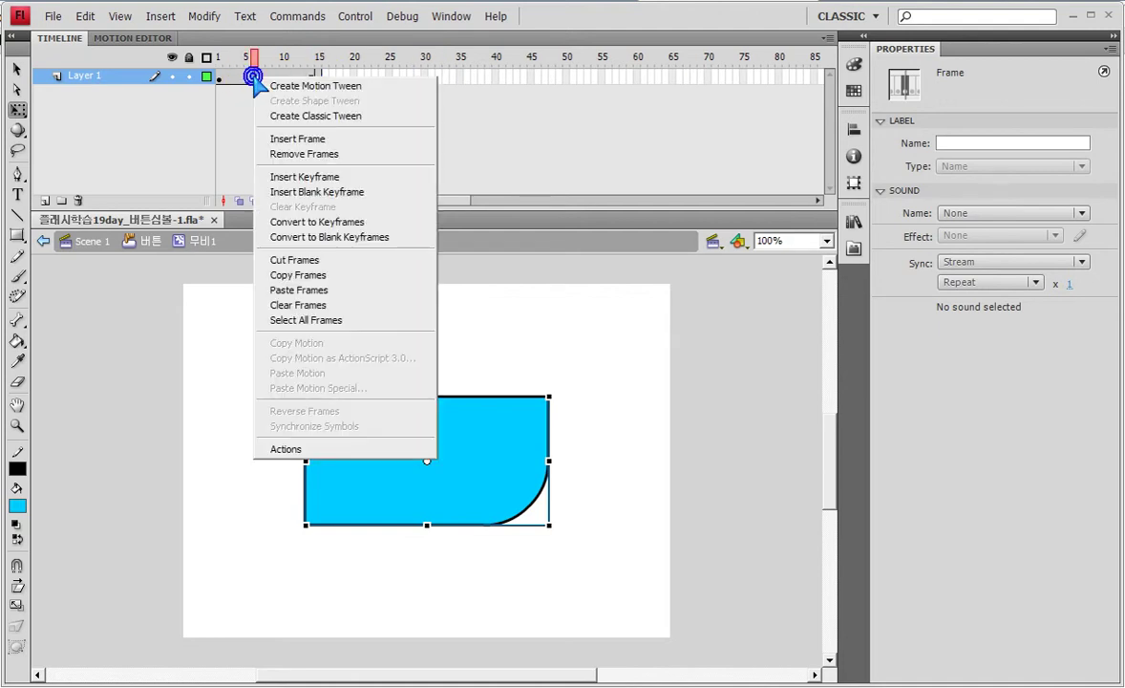
click(327, 116)
click(992, 240)
click(980, 286)
drag(251, 62, 372, 62)
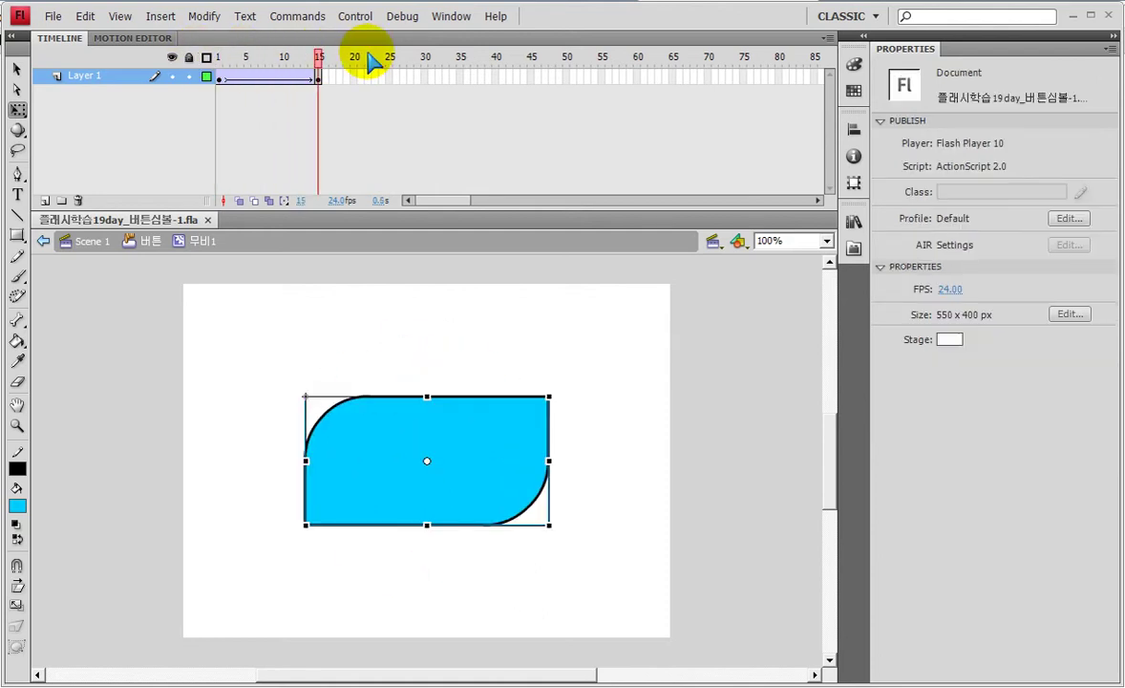
Step: Test the movie, check the button's rollover animation in the preview and close the preview
key(ctrl+Return)
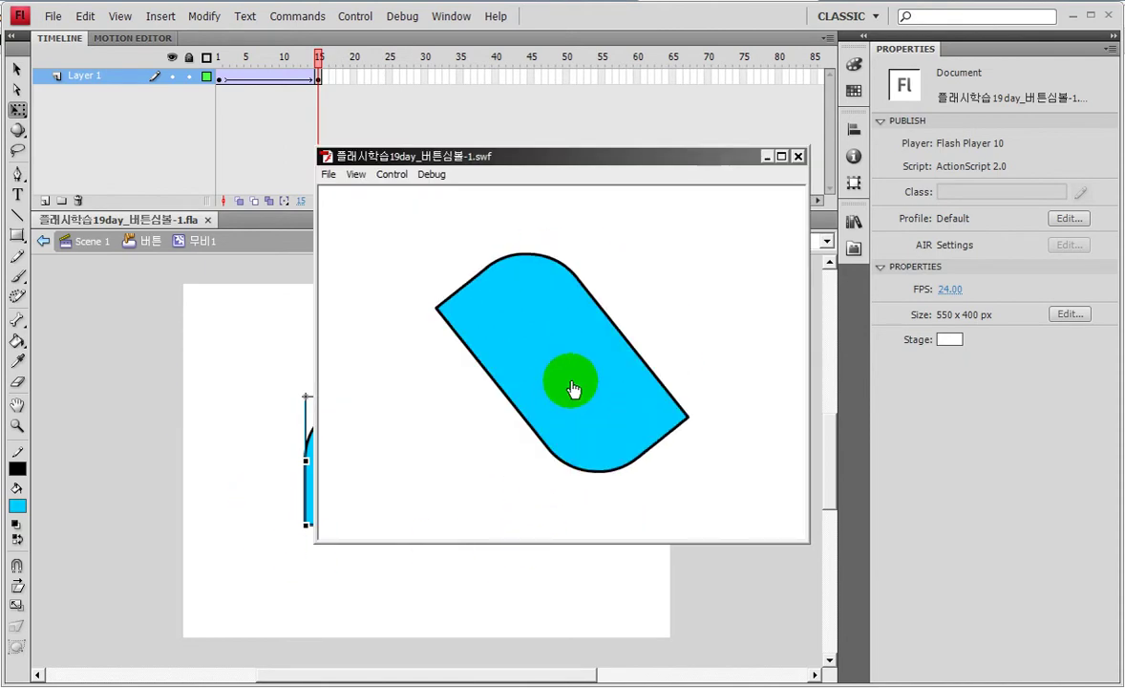
mouse_move(586, 362)
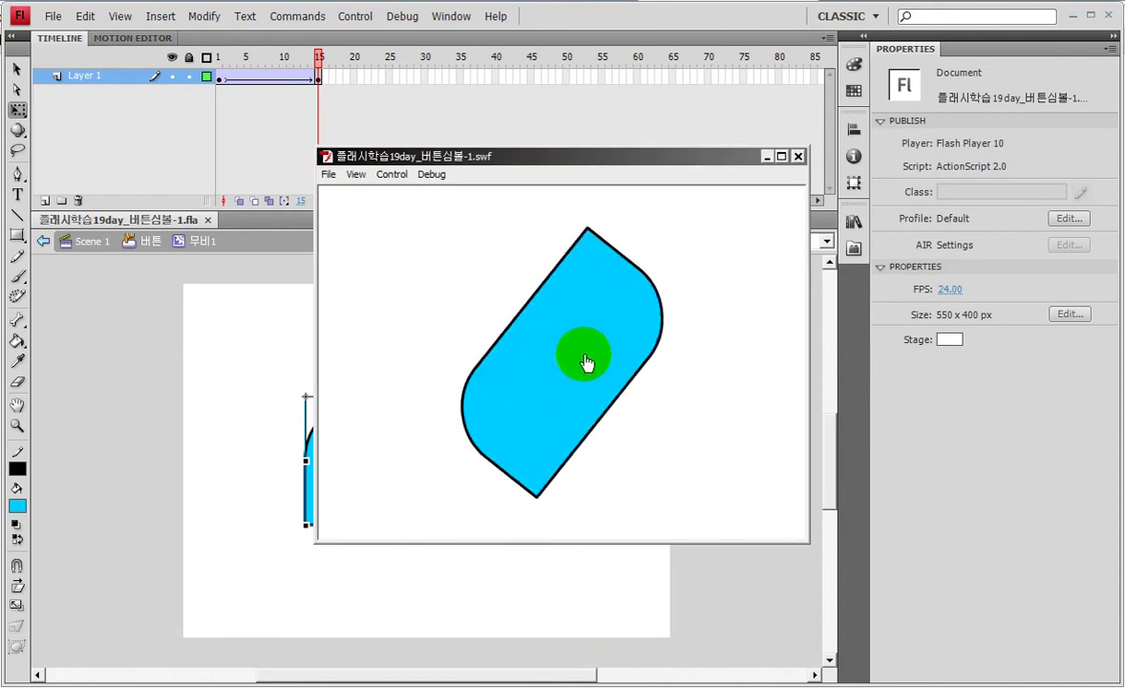
click(797, 156)
Step: Set the clockwise rotation count of the classic tween between frames 1 and 15 to 2
click(261, 77)
click(1058, 240)
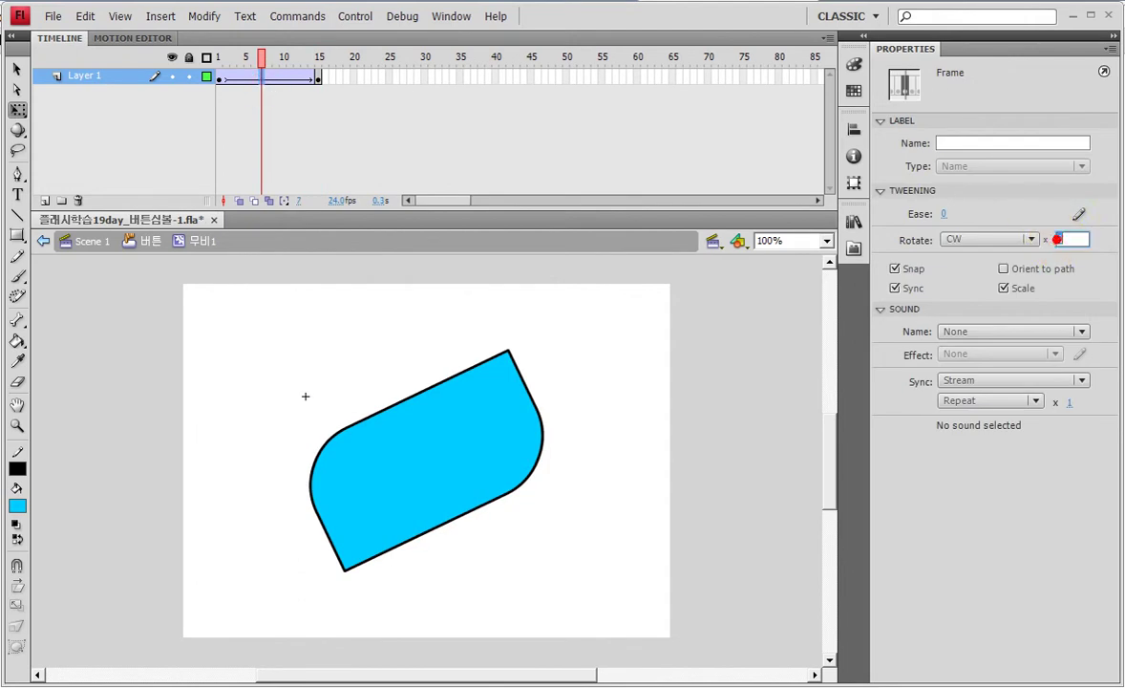
text(2)
key(Return)
Step: Test the movie to check how the double rotation plays on rollover and click, and close the preview
key(ctrl+Return)
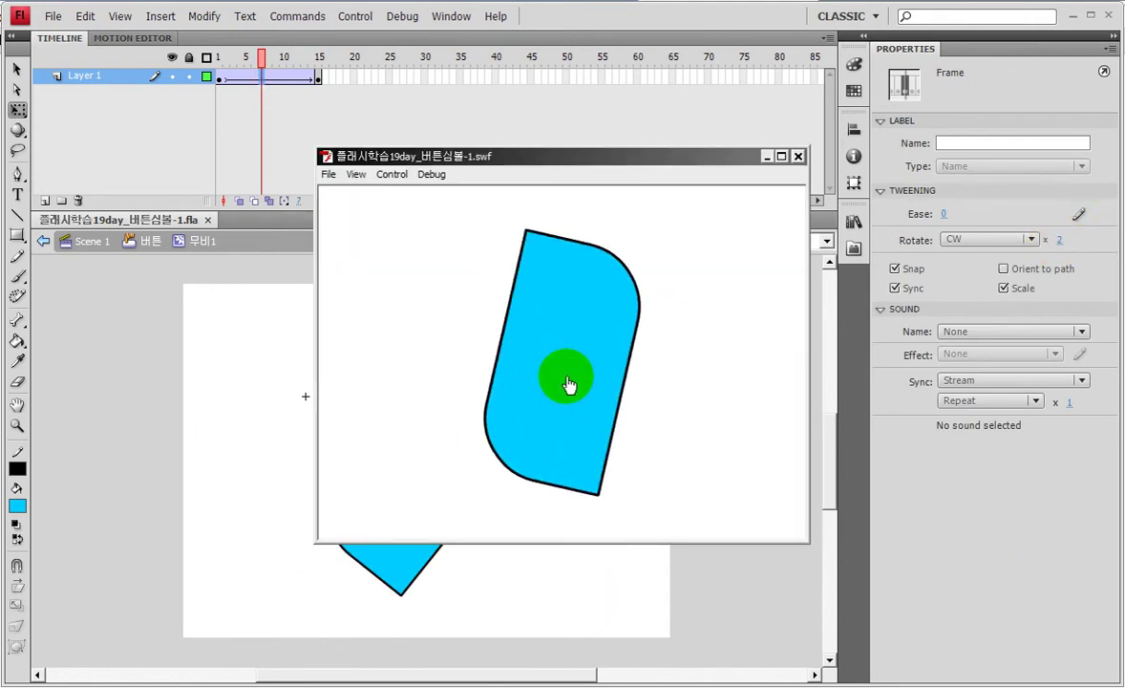
click(586, 377)
click(597, 359)
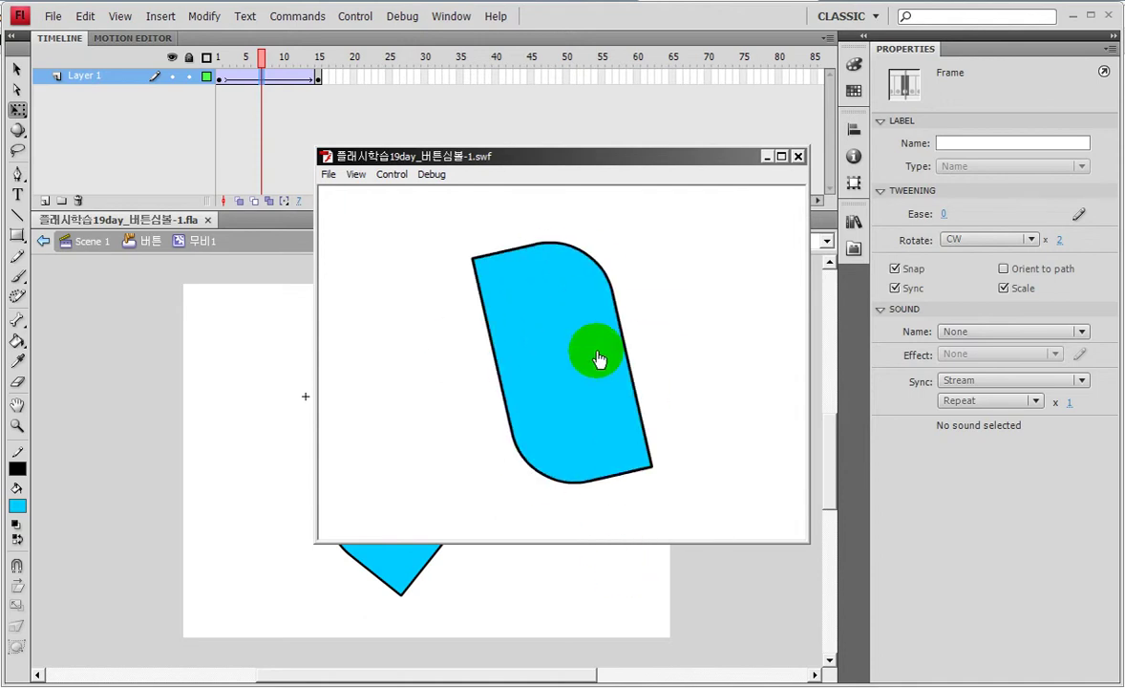
click(590, 383)
click(603, 420)
click(593, 413)
click(557, 422)
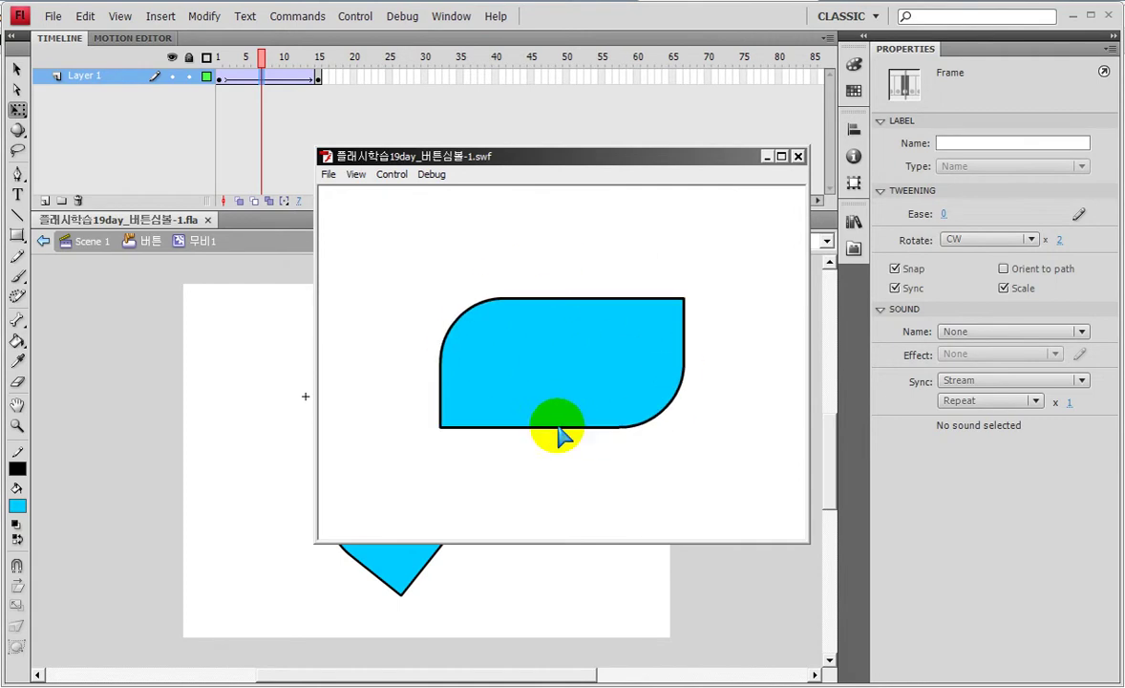
click(590, 372)
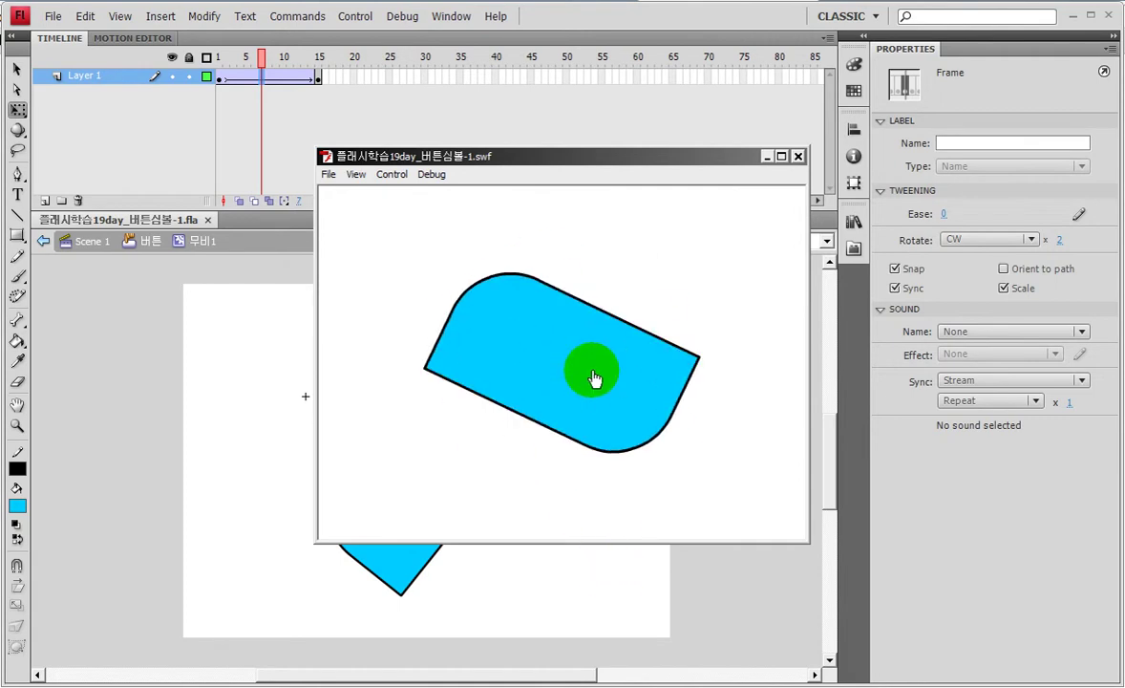
click(797, 157)
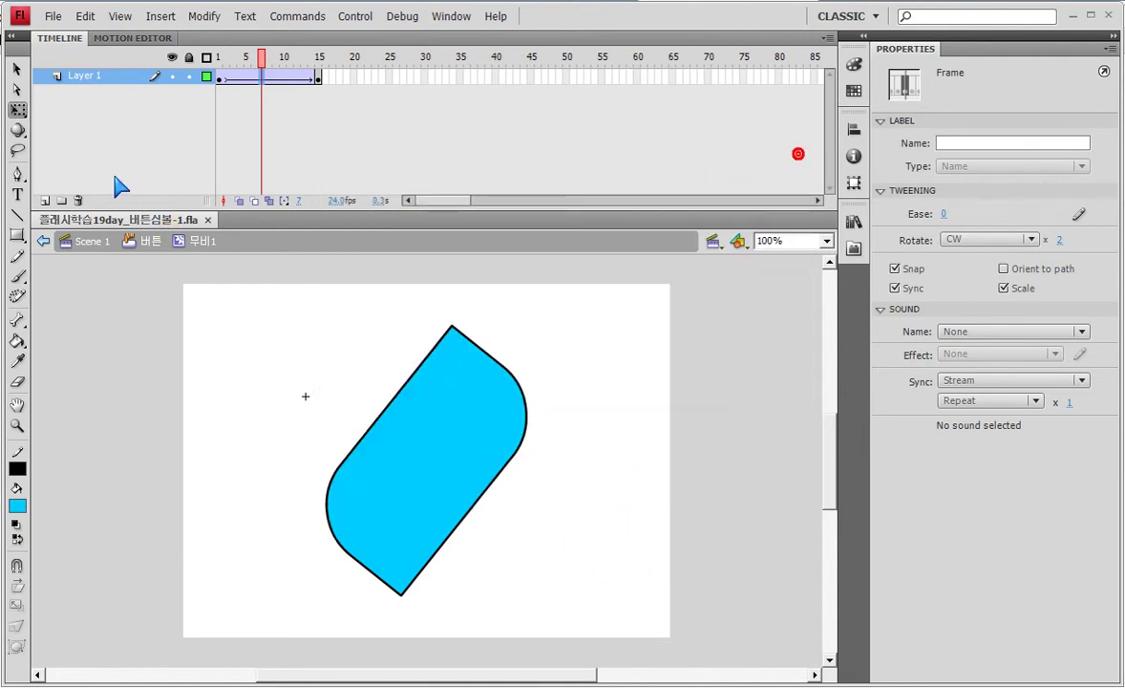
Step: Return to the 버튼 symbol, try a Blur filter on the 무비1 instance in its Over state and remove the filter
click(148, 243)
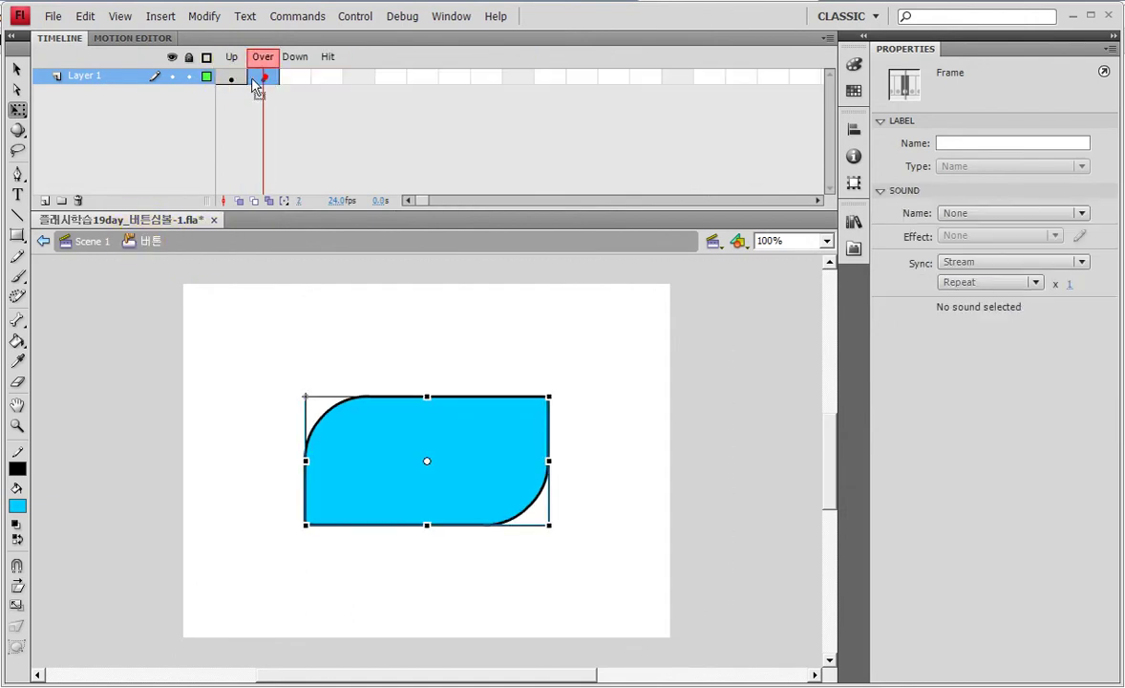
click(18, 70)
click(262, 78)
click(466, 446)
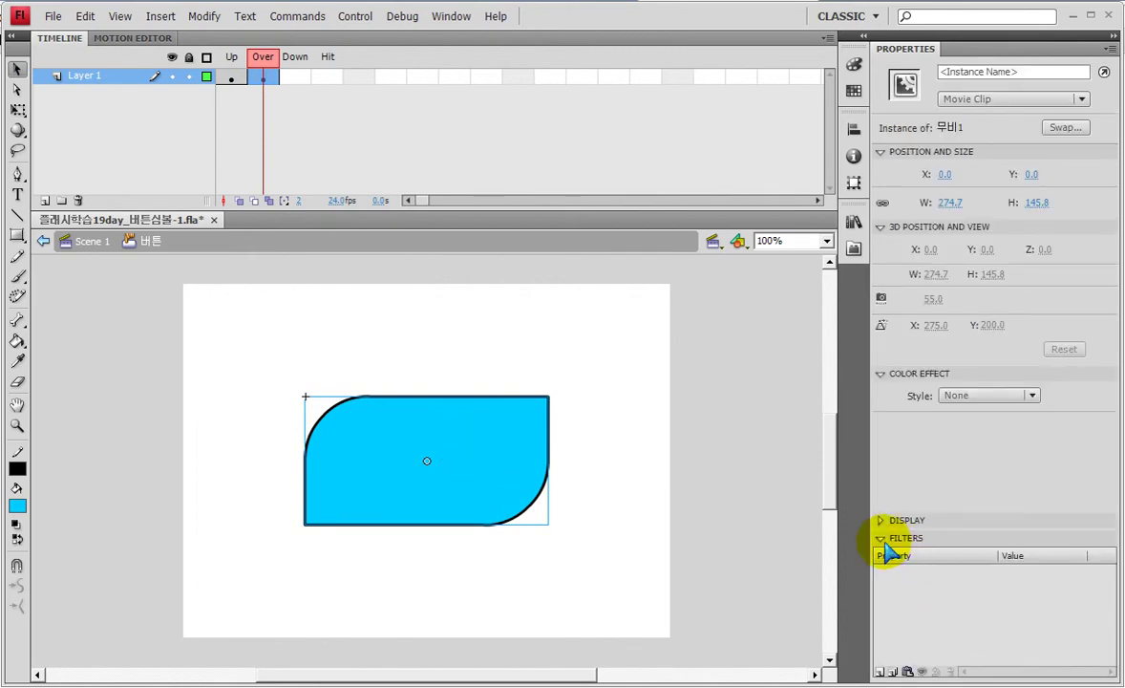
click(878, 671)
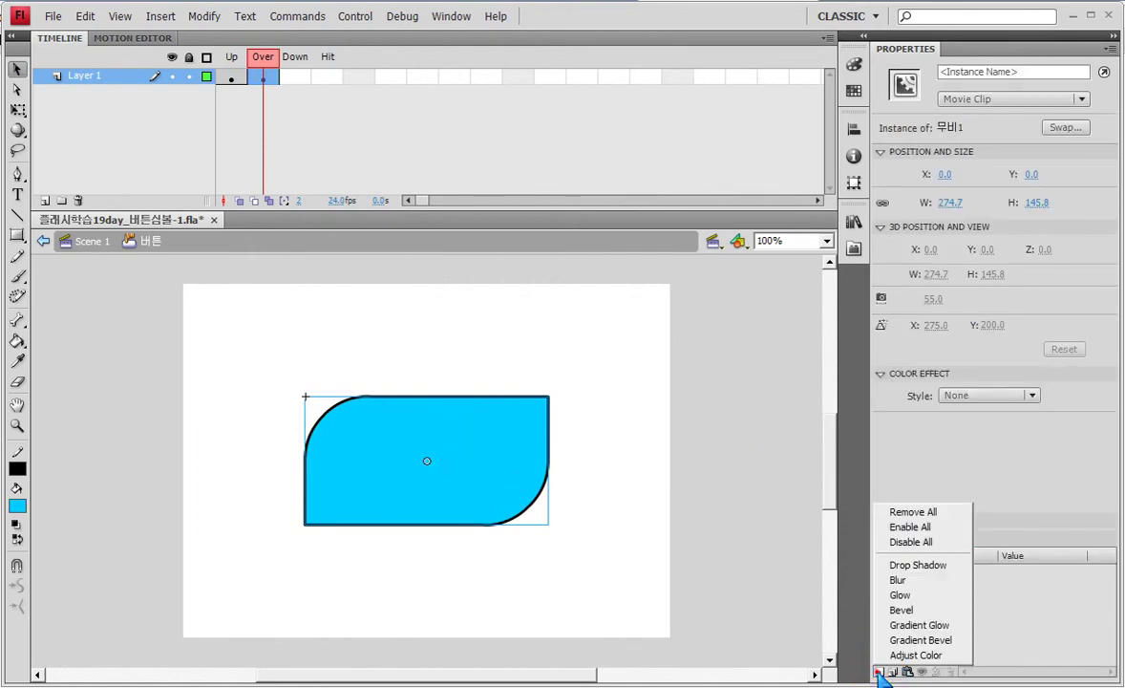
click(918, 580)
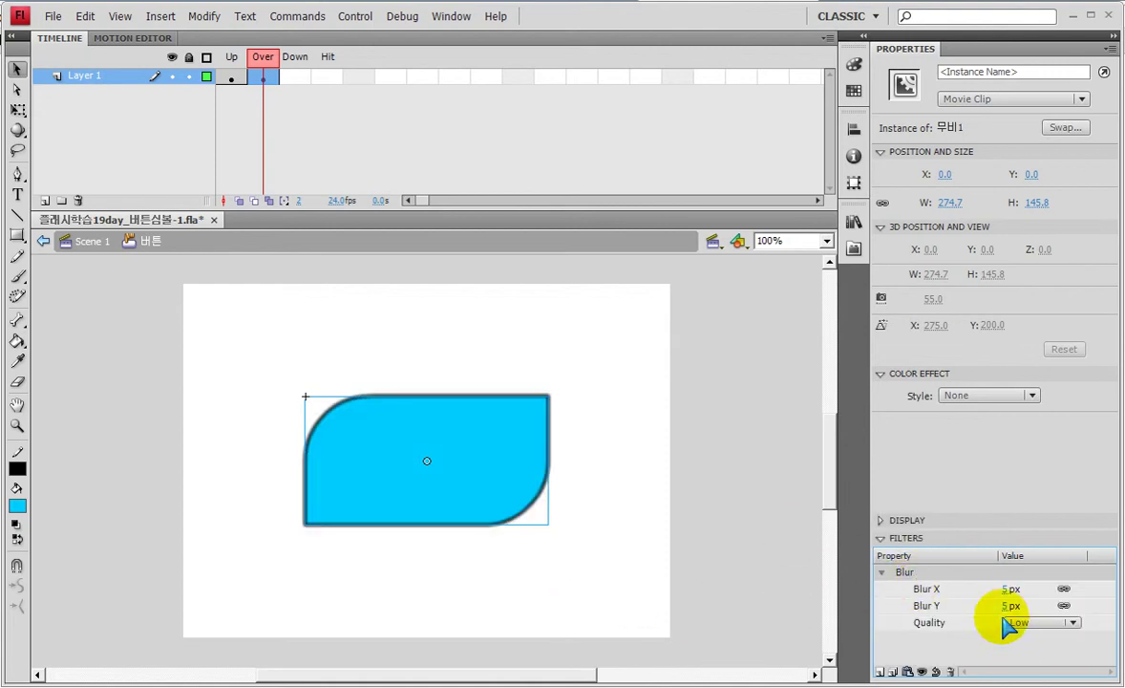
click(948, 672)
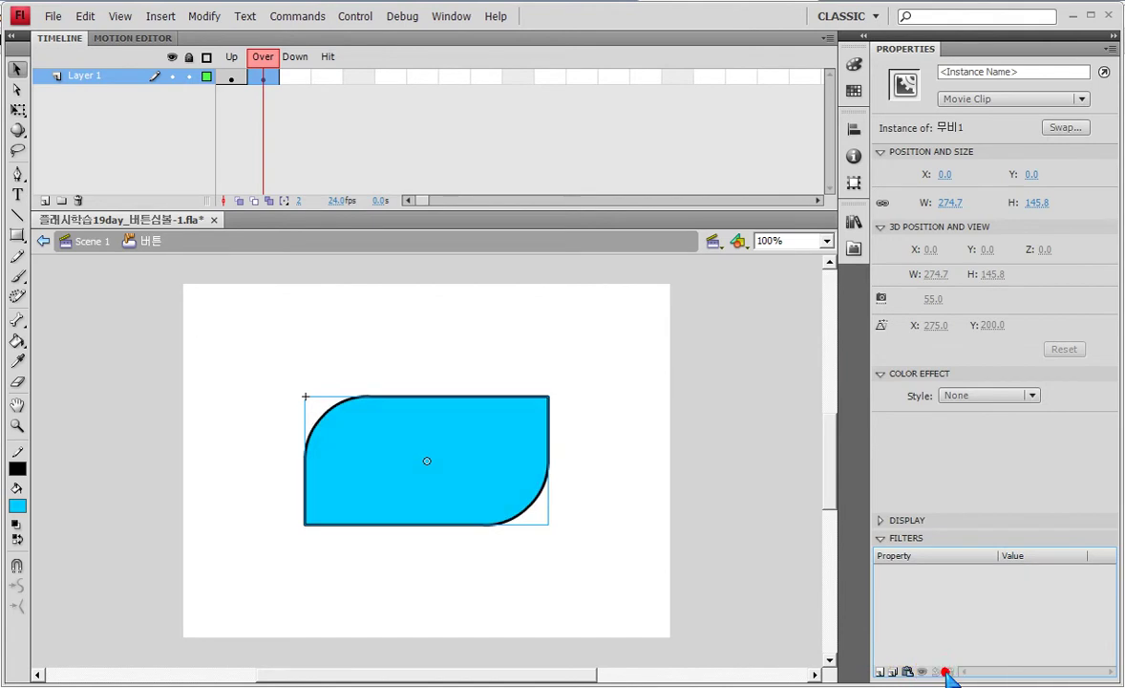
Step: Add a Glow filter to the 무비1 instance with High quality, 245% strength, colour #CC00FF and 55 px blur
click(879, 671)
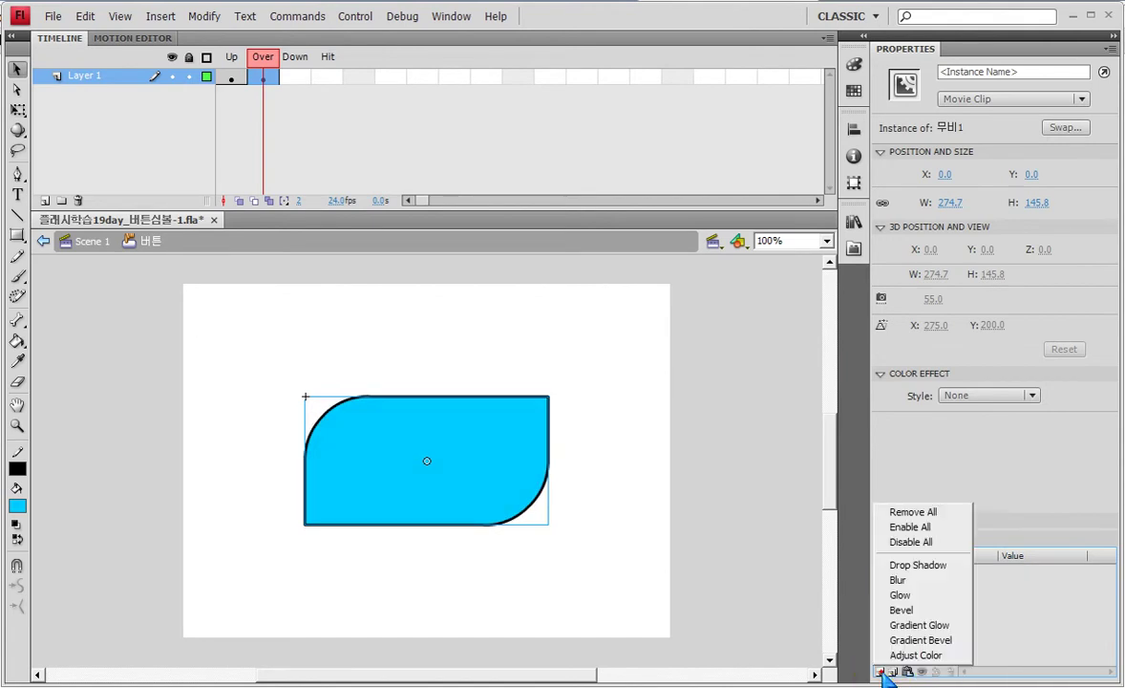
click(900, 595)
click(1041, 607)
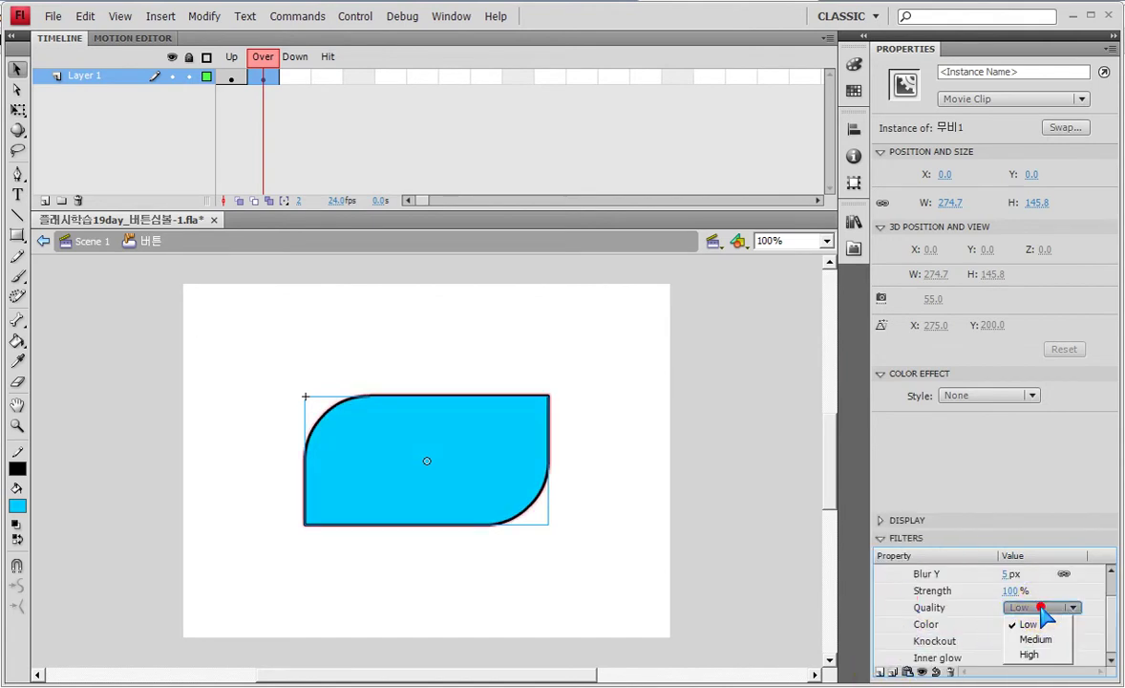
click(1028, 654)
drag(1012, 594, 1111, 590)
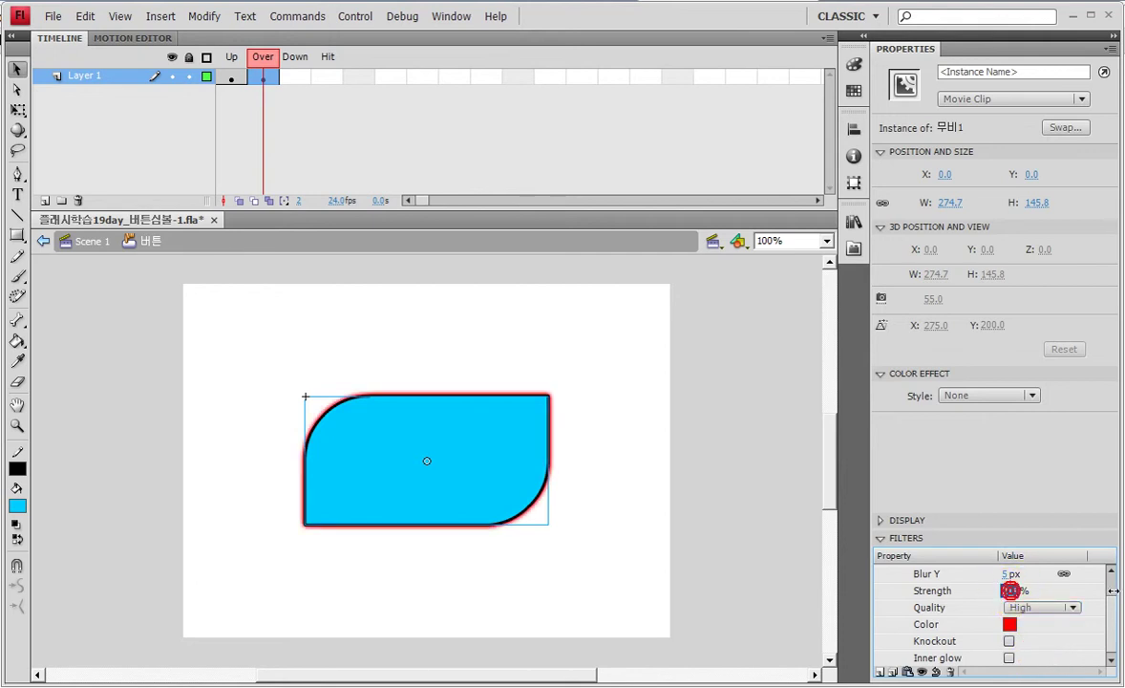
click(1008, 624)
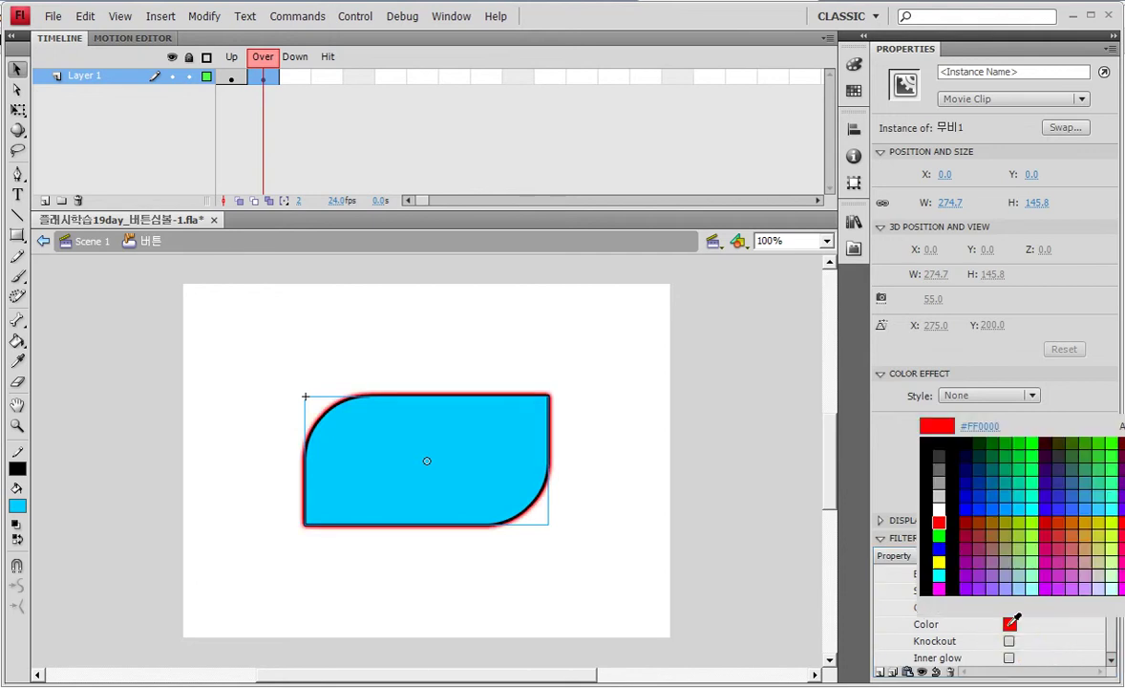
click(1059, 573)
drag(1007, 573, 1033, 573)
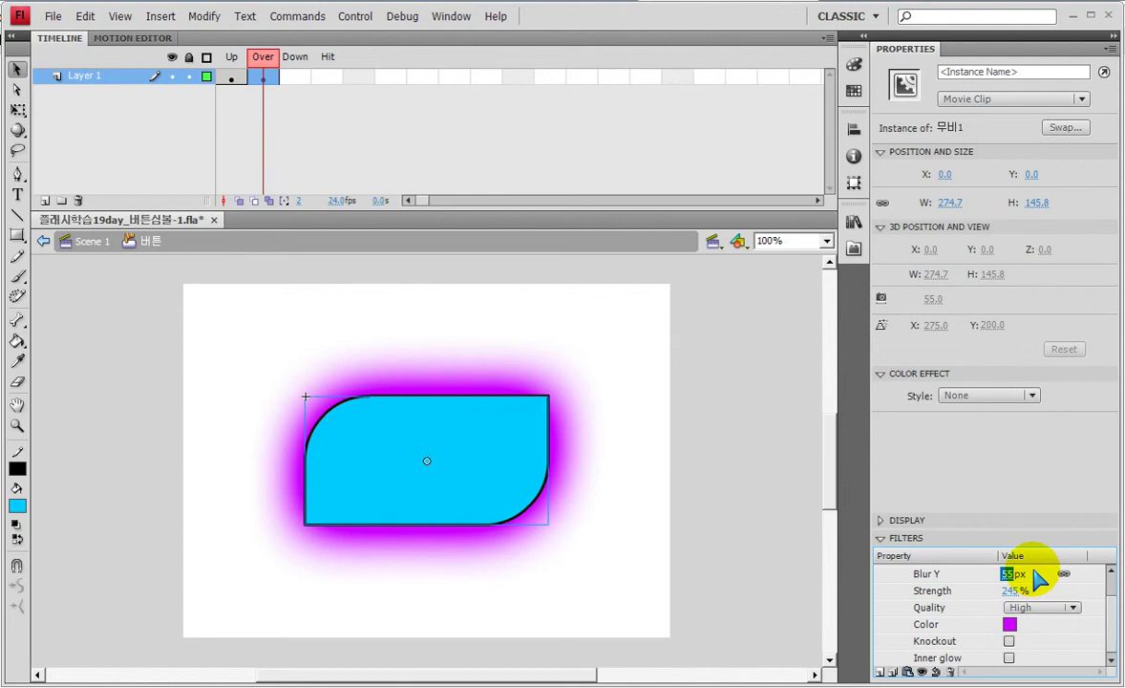
Step: Test the movie to check the button's glow and rotation on rollover, and close the preview
key(ctrl+Return)
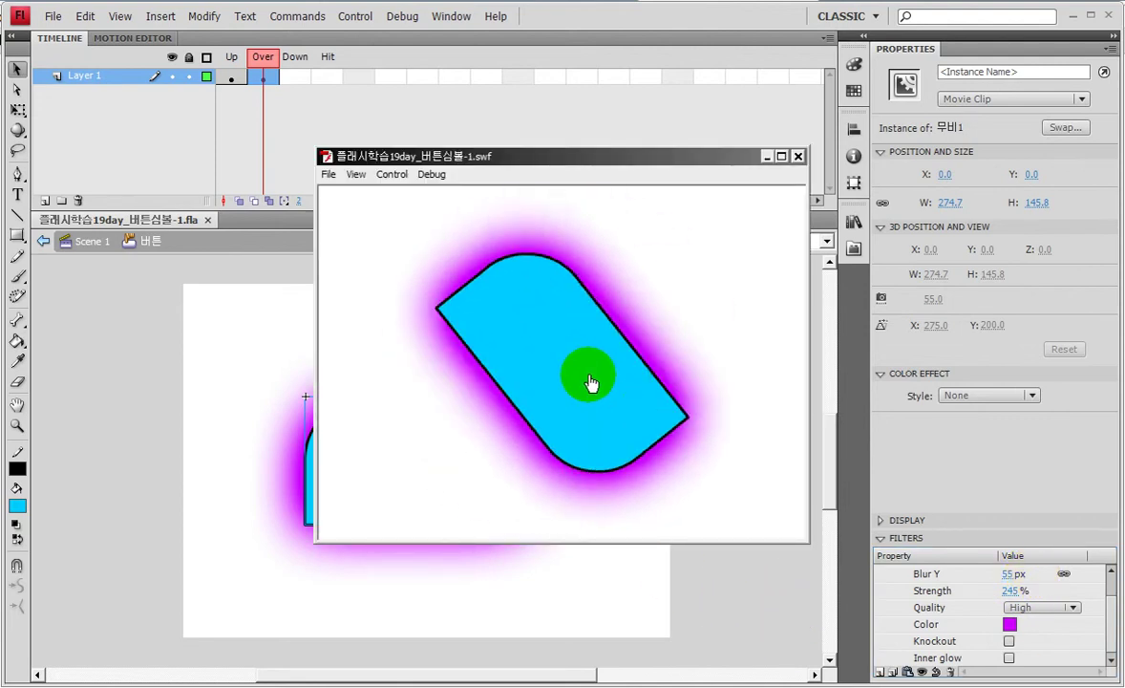
click(586, 366)
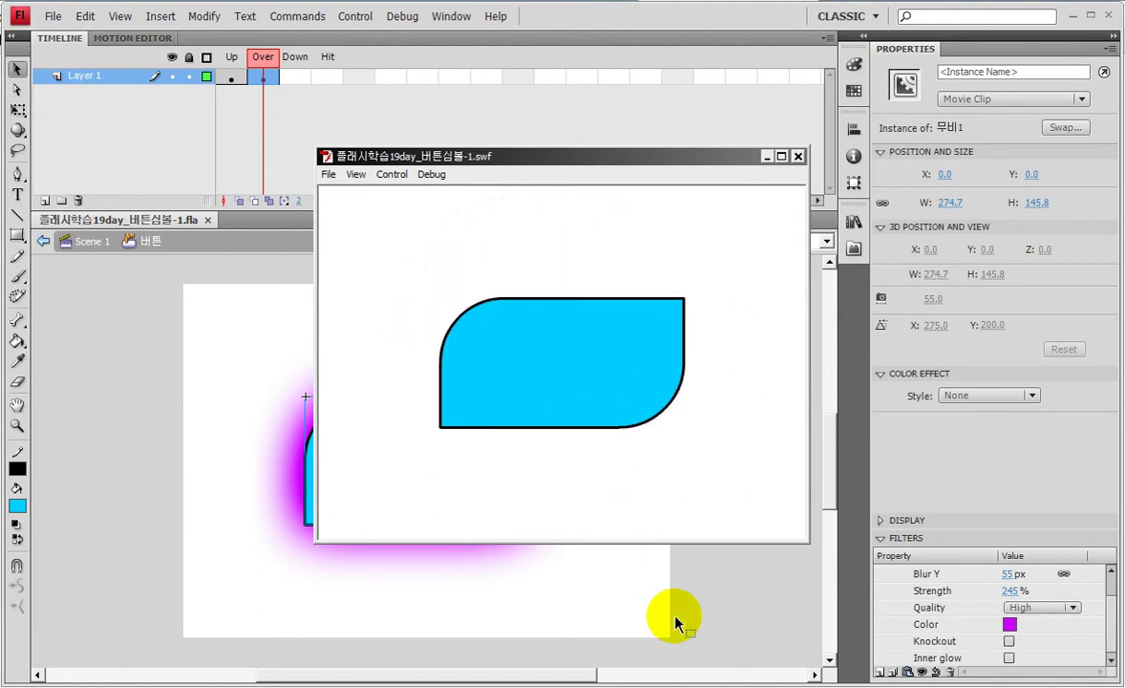
click(595, 373)
click(602, 327)
click(658, 416)
click(569, 374)
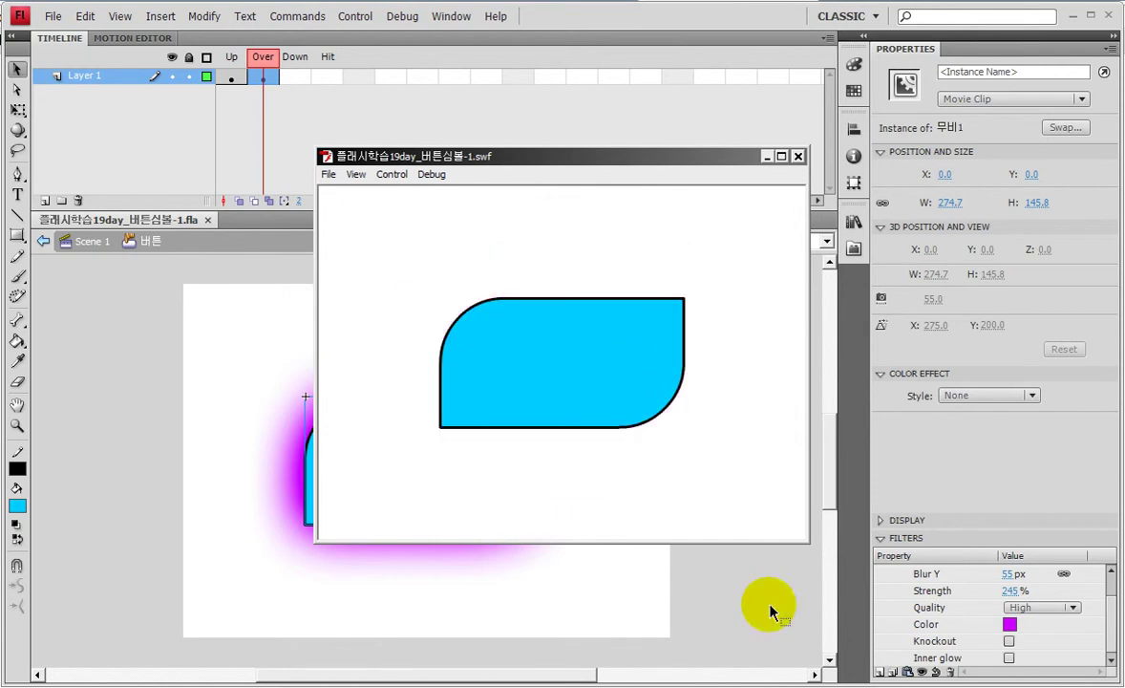
click(649, 374)
click(634, 391)
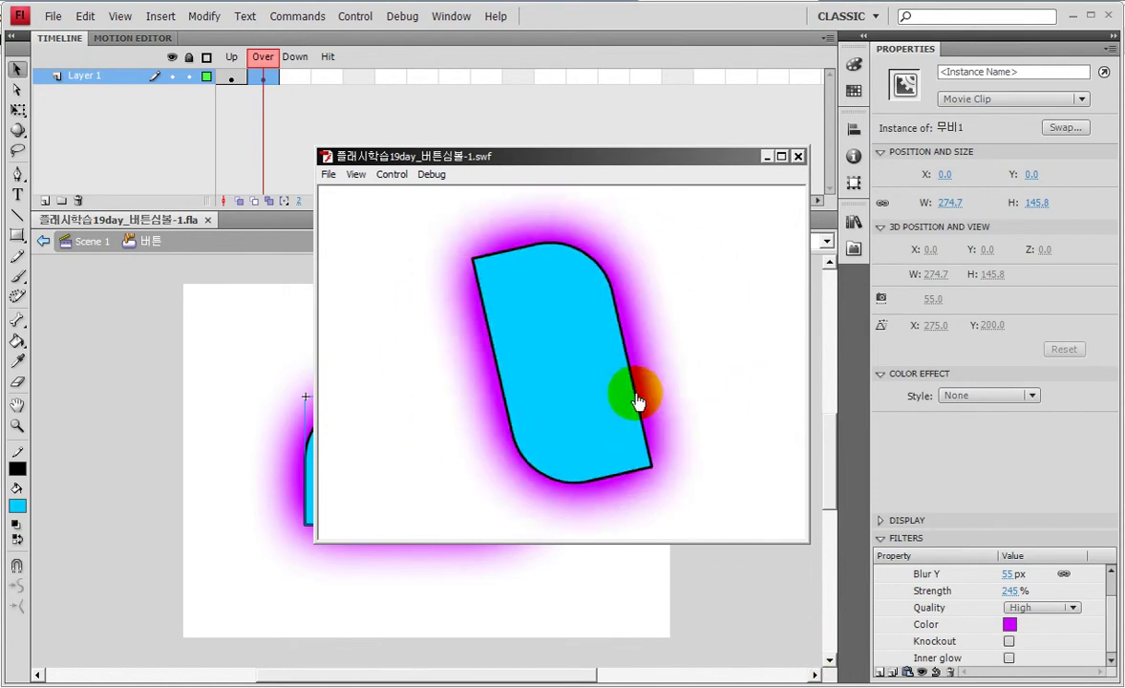
click(600, 380)
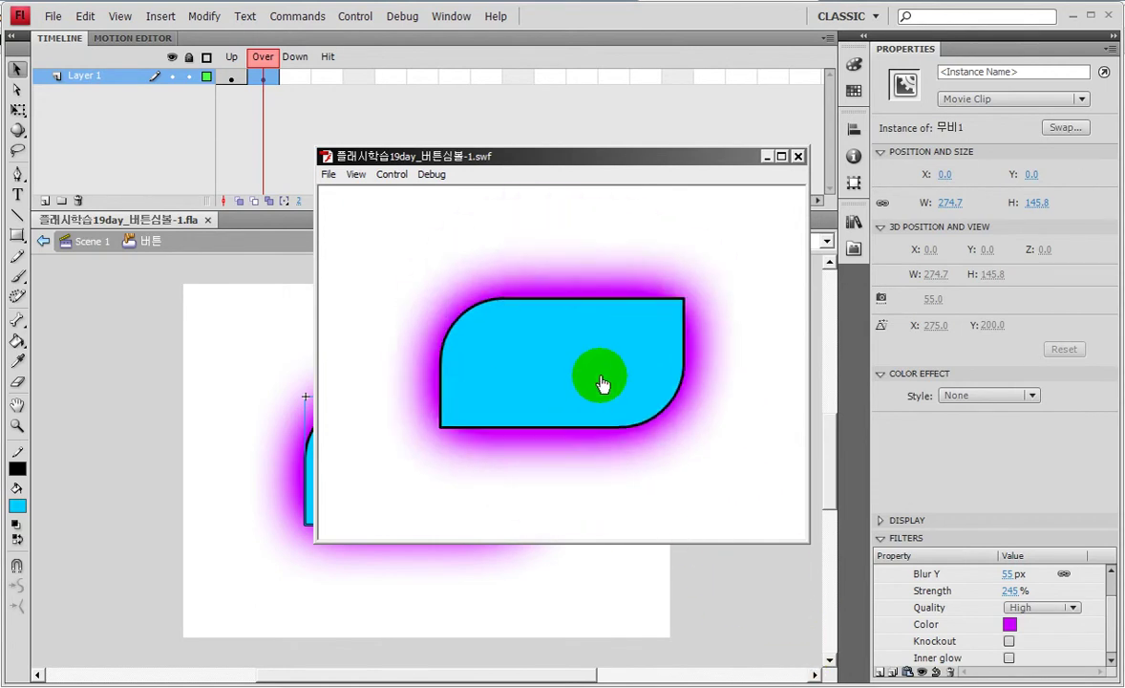
click(797, 156)
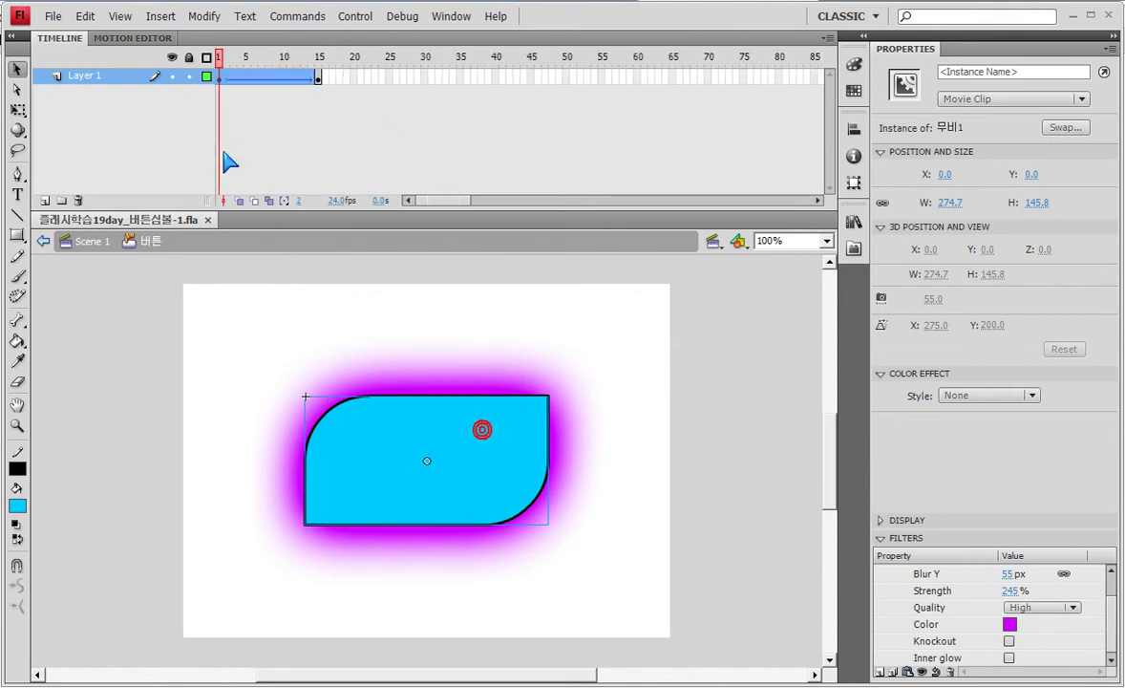
Step: Remove the Glow filter from the 무비1 instance in the 버튼 symbol's Over state
click(140, 240)
click(496, 478)
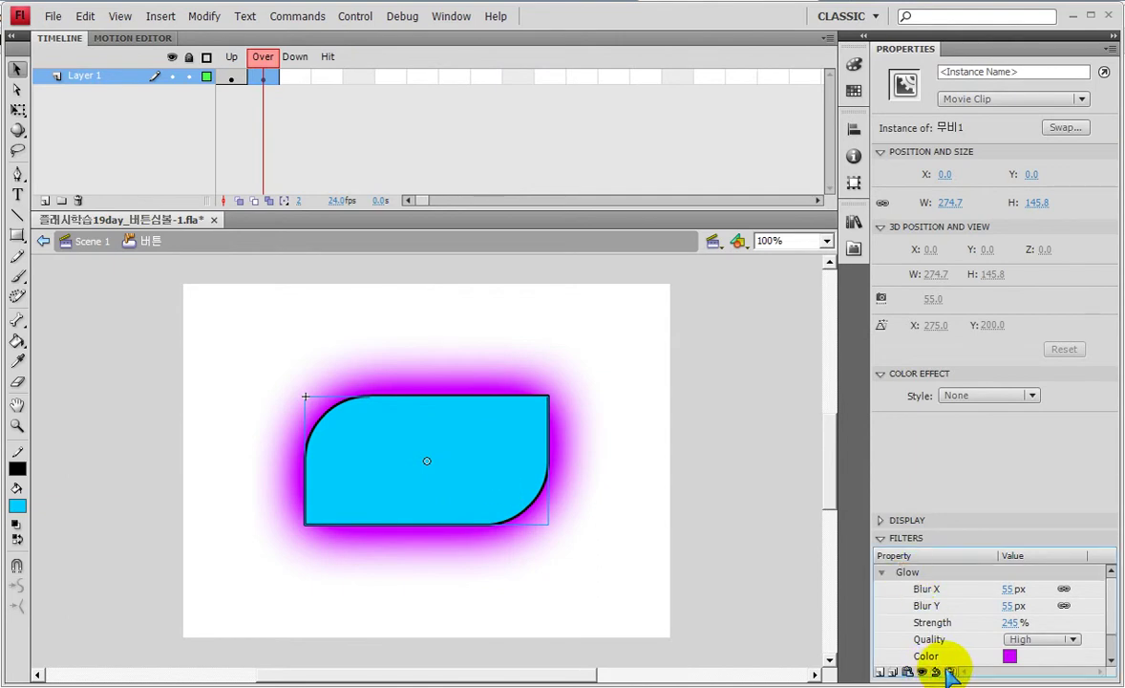
click(948, 671)
Step: Open 무비1 for editing, insert a keyframe at frame 30 and create a classic tween between frames 15 and 30
double_click(477, 438)
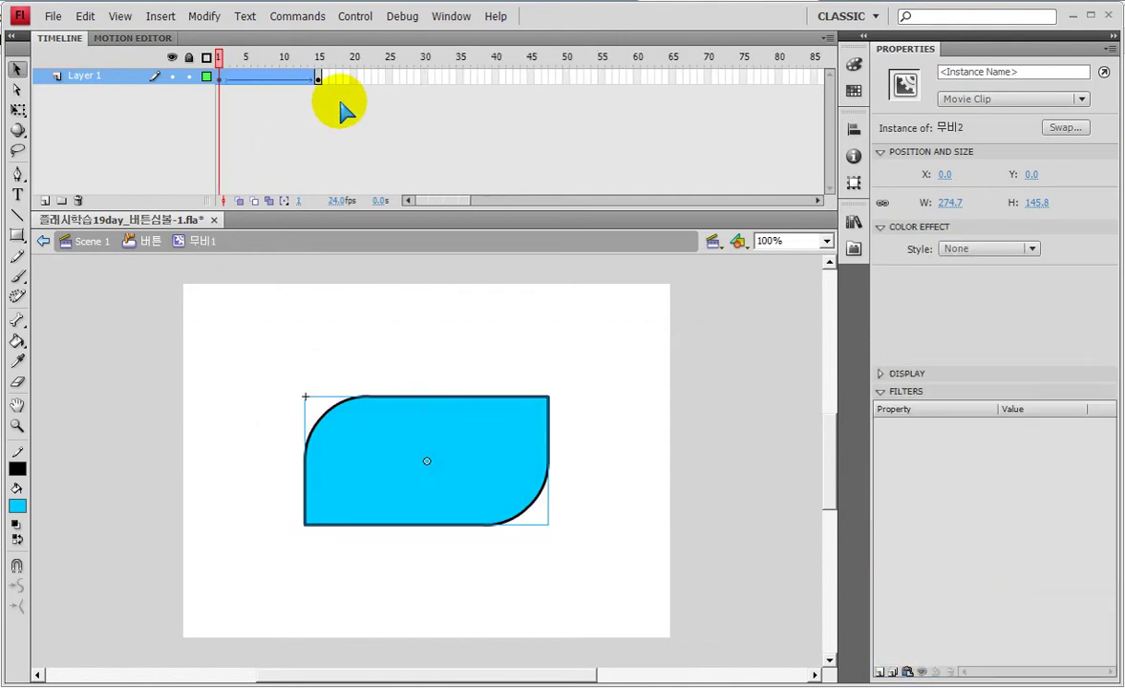
click(319, 77)
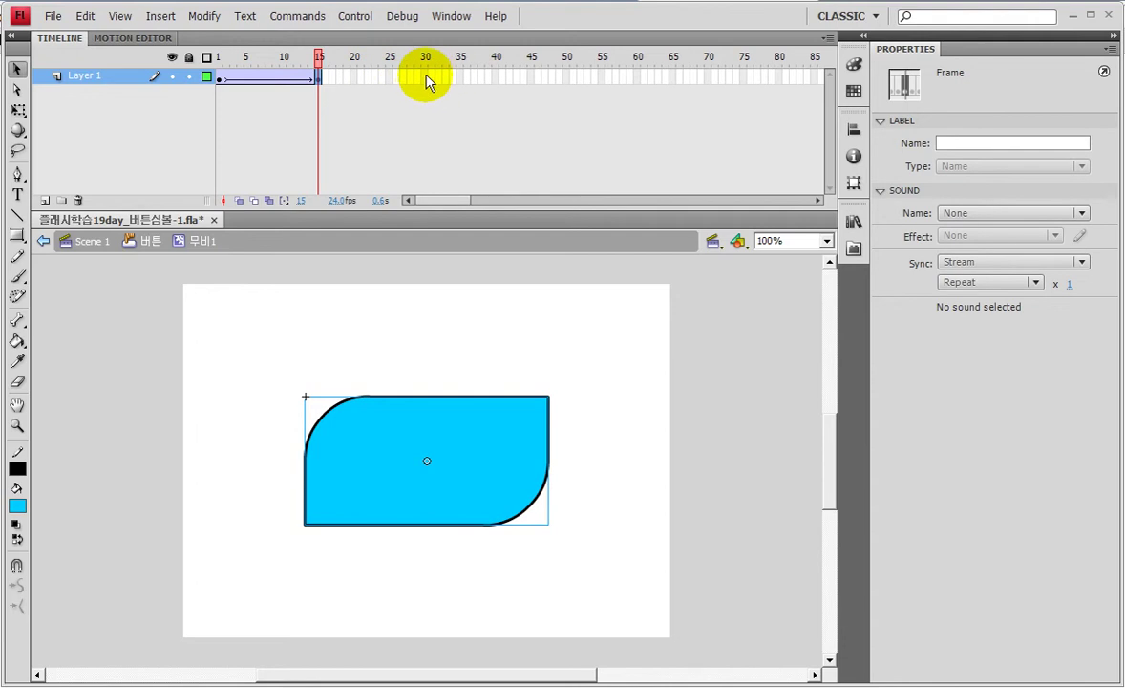
click(426, 70)
right_click(368, 75)
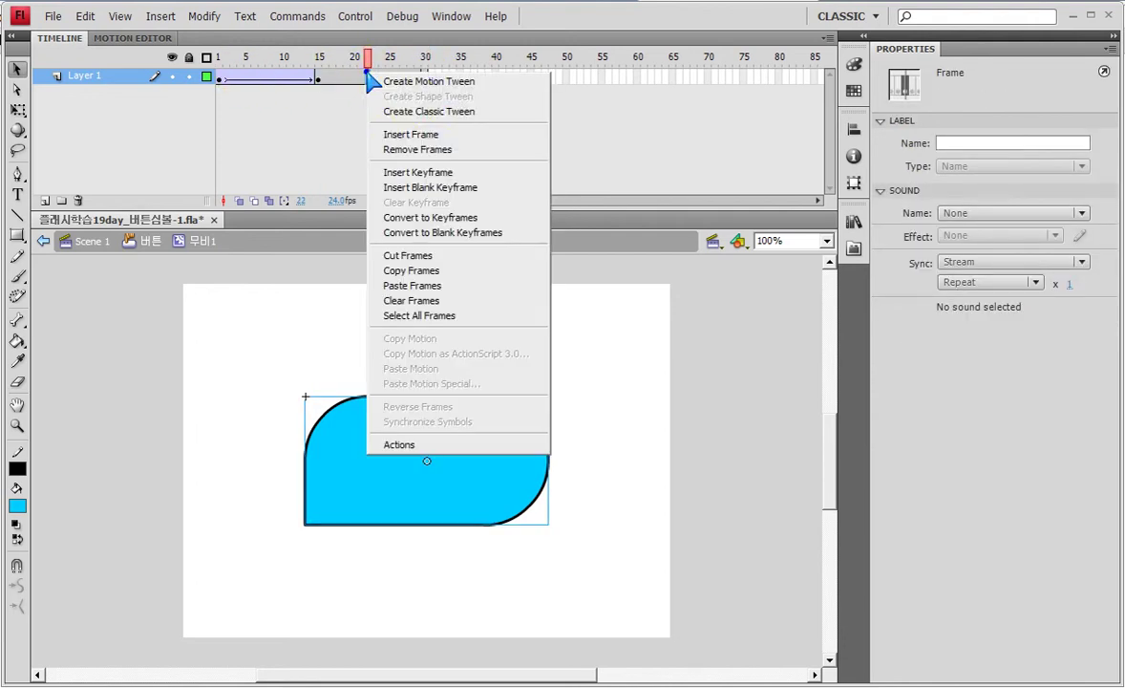
click(402, 111)
Step: Set the classic tween between frames 15 and 30 to rotate clockwise (CW) 2 times
click(312, 59)
drag(312, 61, 391, 63)
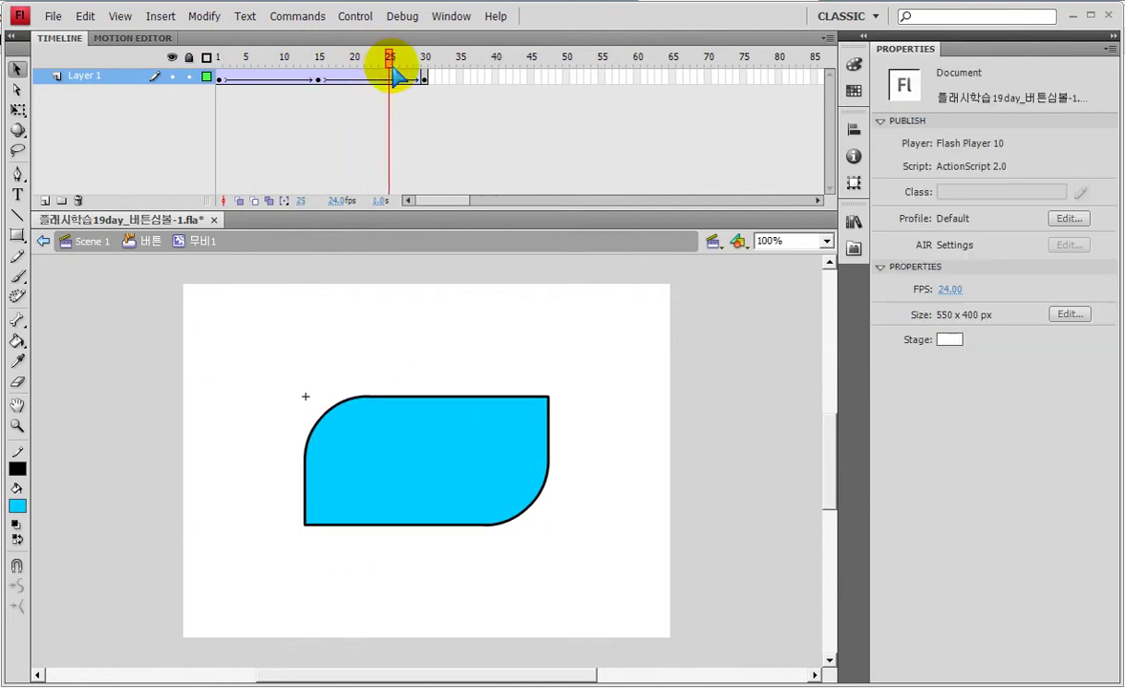
click(391, 79)
click(999, 240)
click(989, 287)
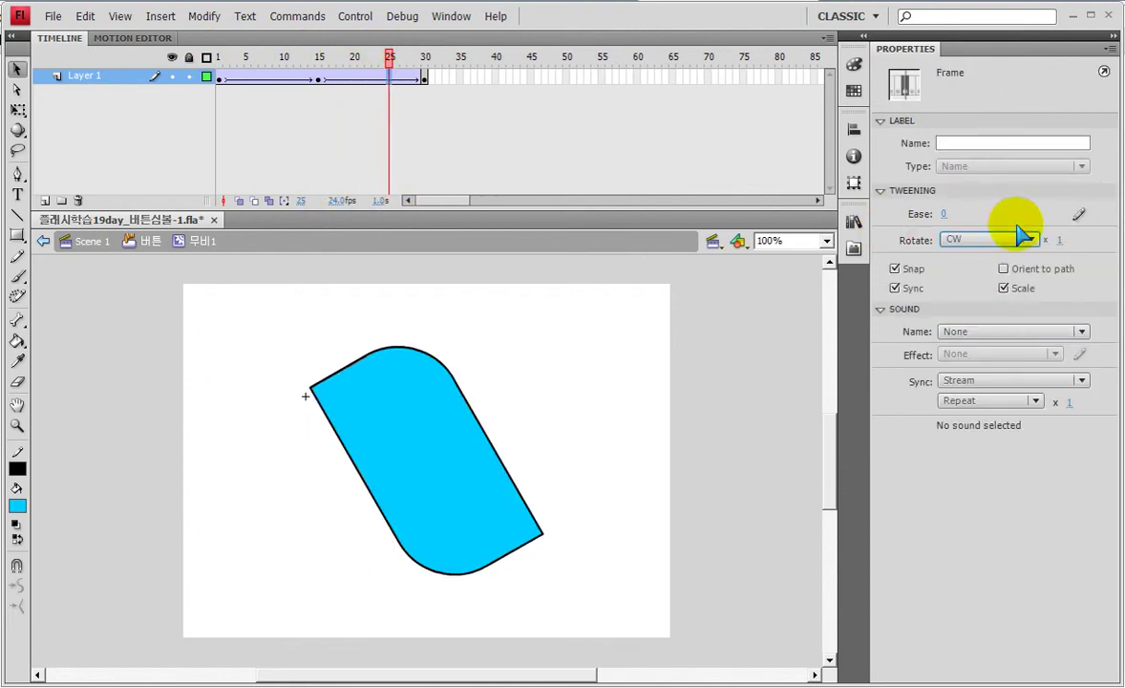
click(278, 80)
click(356, 81)
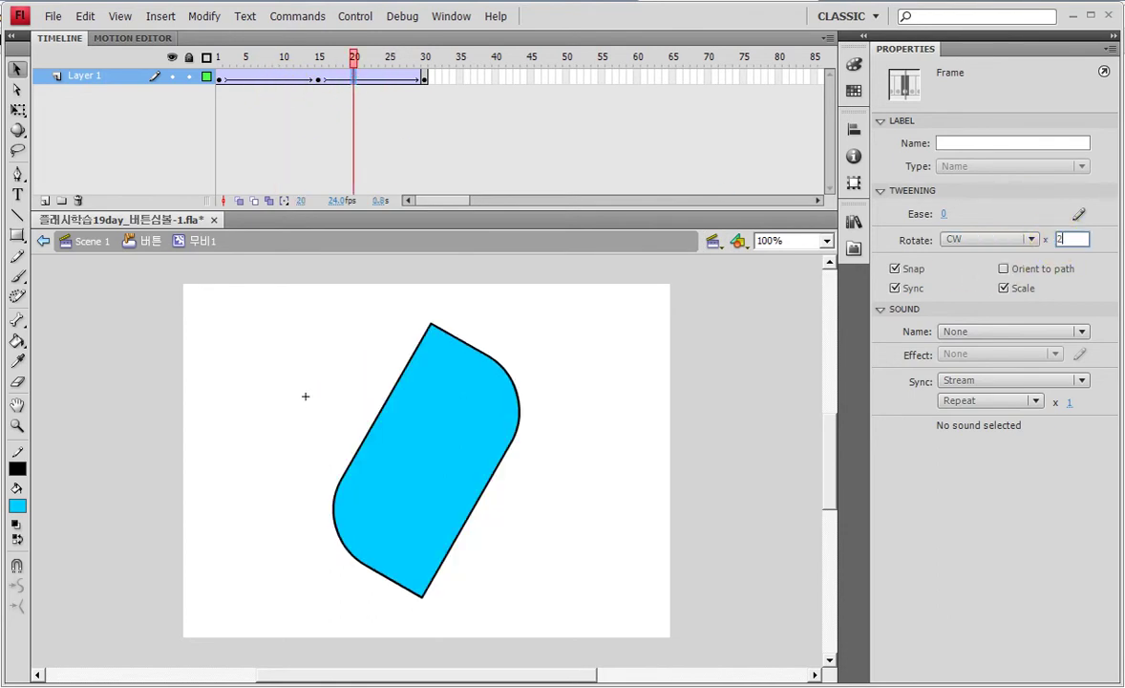
key(Return)
Step: Add a Glow filter to the 무비2 instance at frame 15 with a purple color and High quality
click(318, 80)
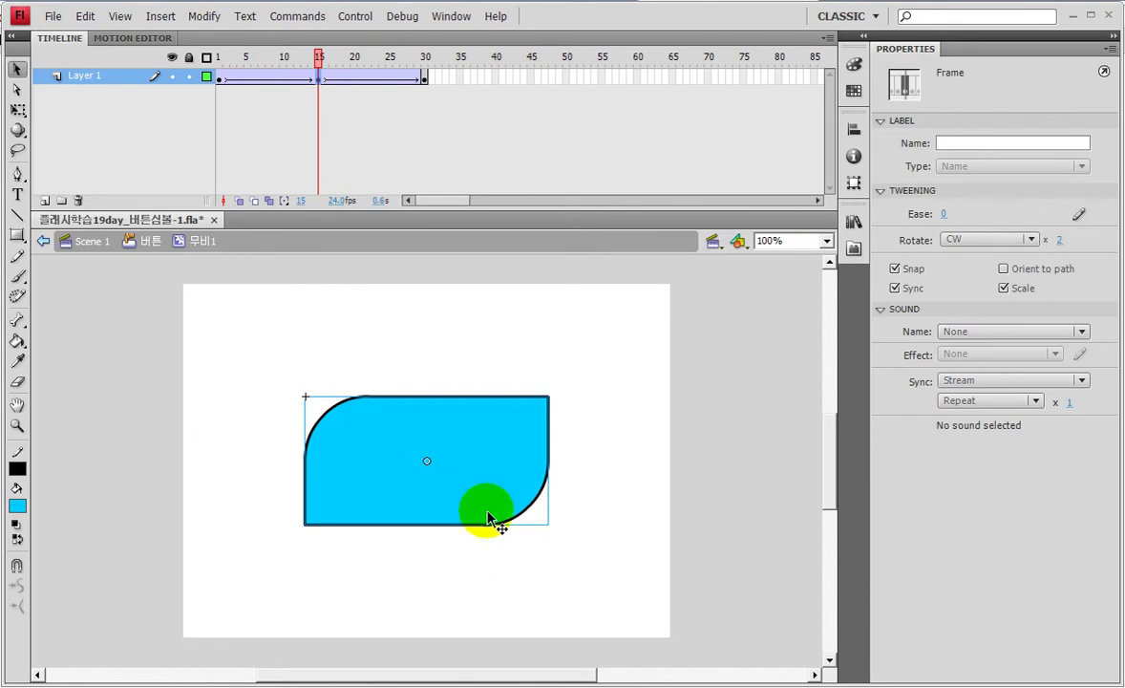
click(489, 458)
click(879, 672)
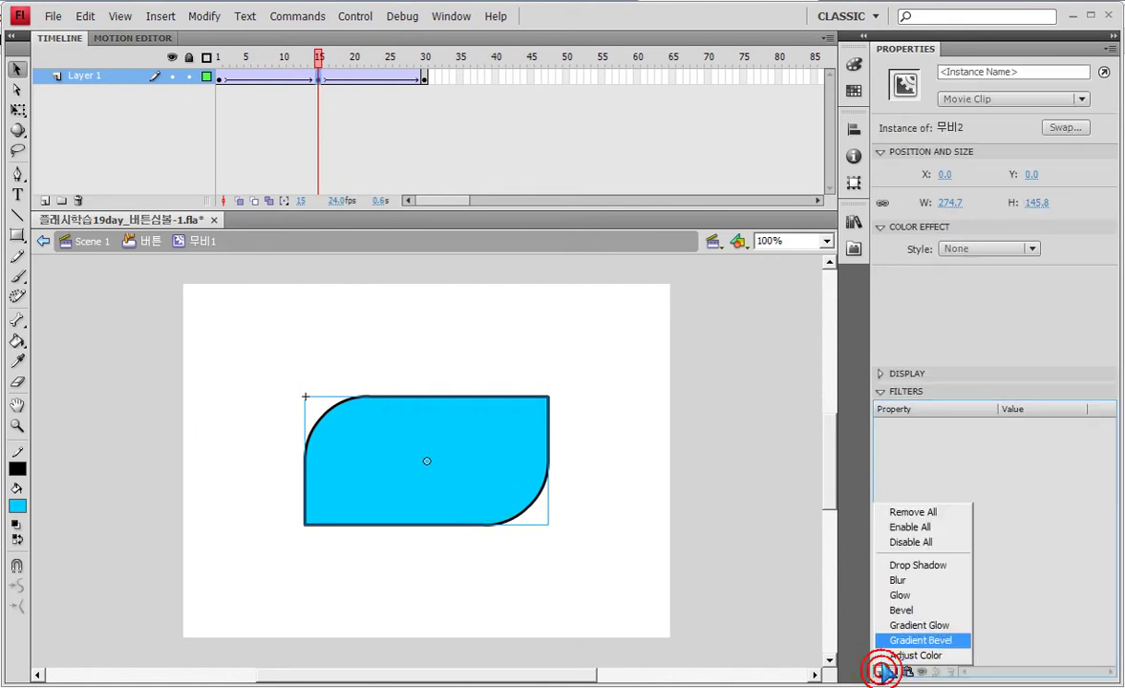
click(898, 596)
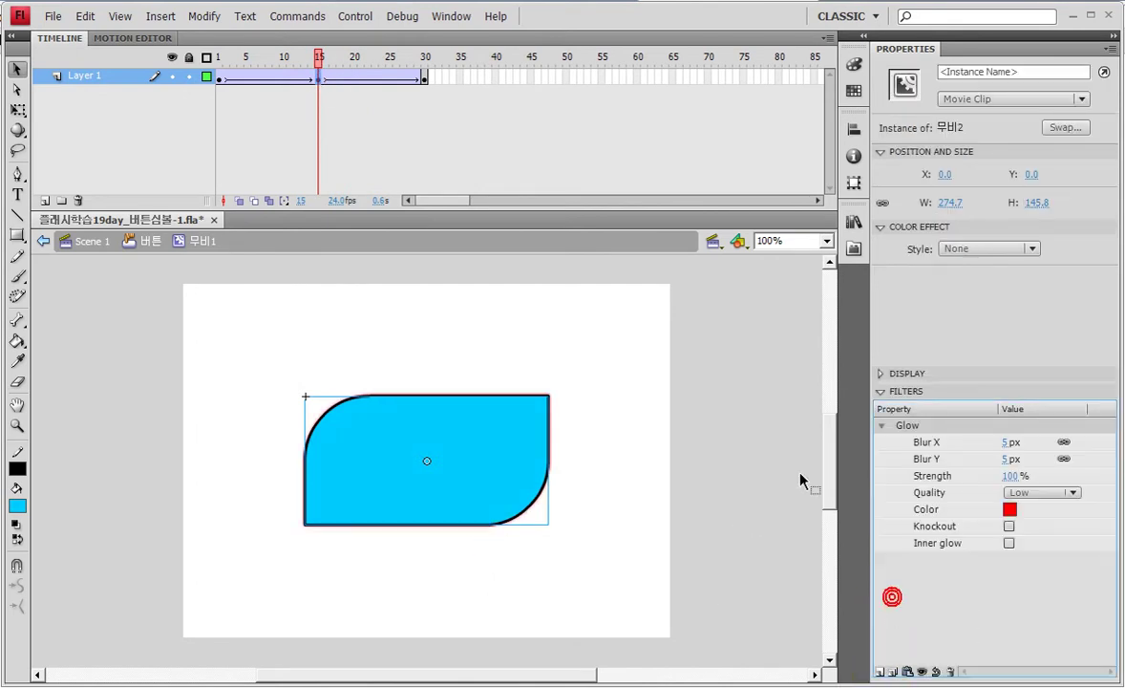
click(1010, 508)
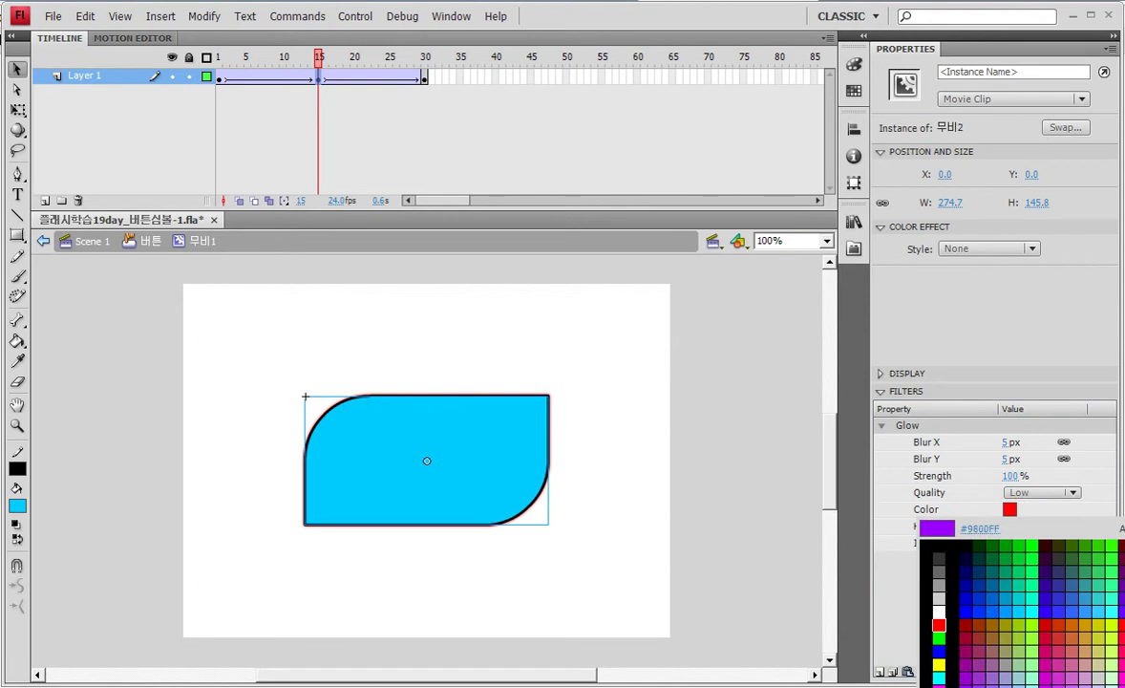
click(965, 684)
click(1032, 492)
click(1028, 538)
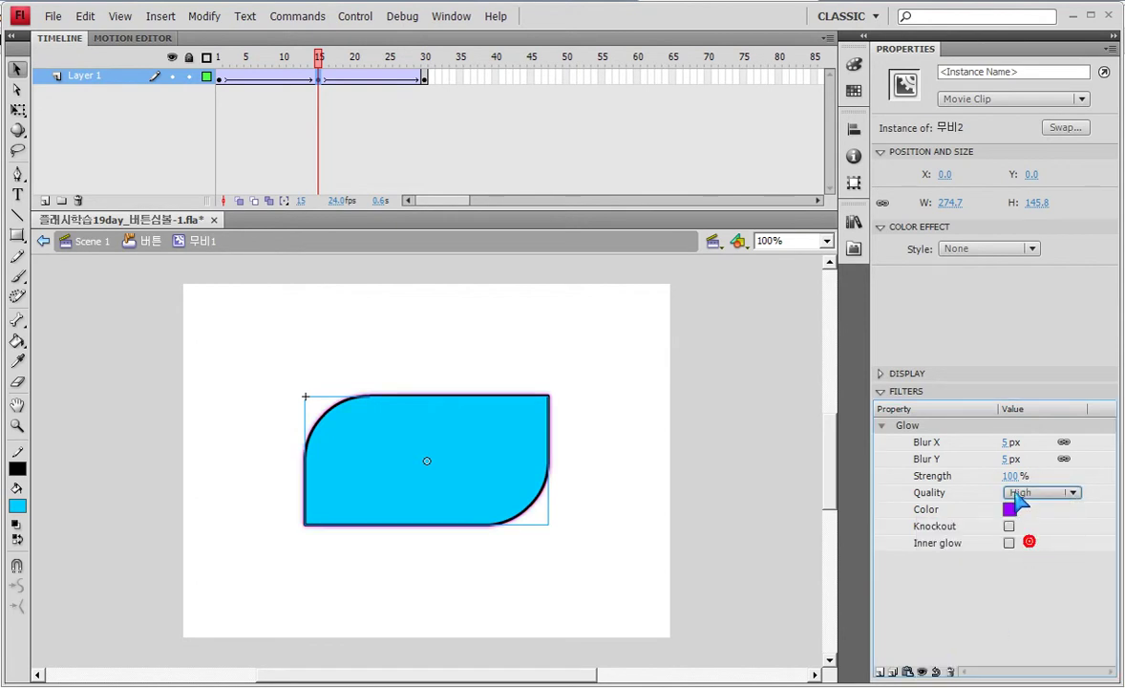
Step: Set the Glow filter's strength to 204% and its linked Blur X and Blur Y to 48 px
drag(1051, 469, 1090, 470)
click(1003, 458)
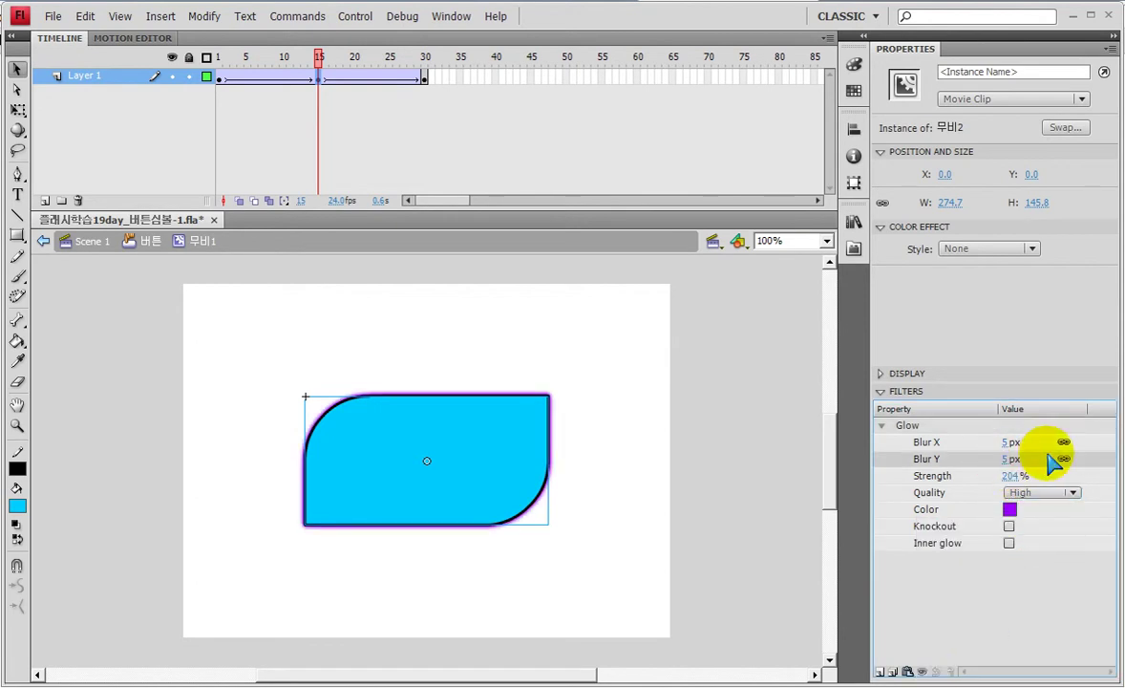
mouse_move(1008, 463)
mouse_down()
mouse_move(1020, 461)
mouse_move(987, 459)
mouse_up()
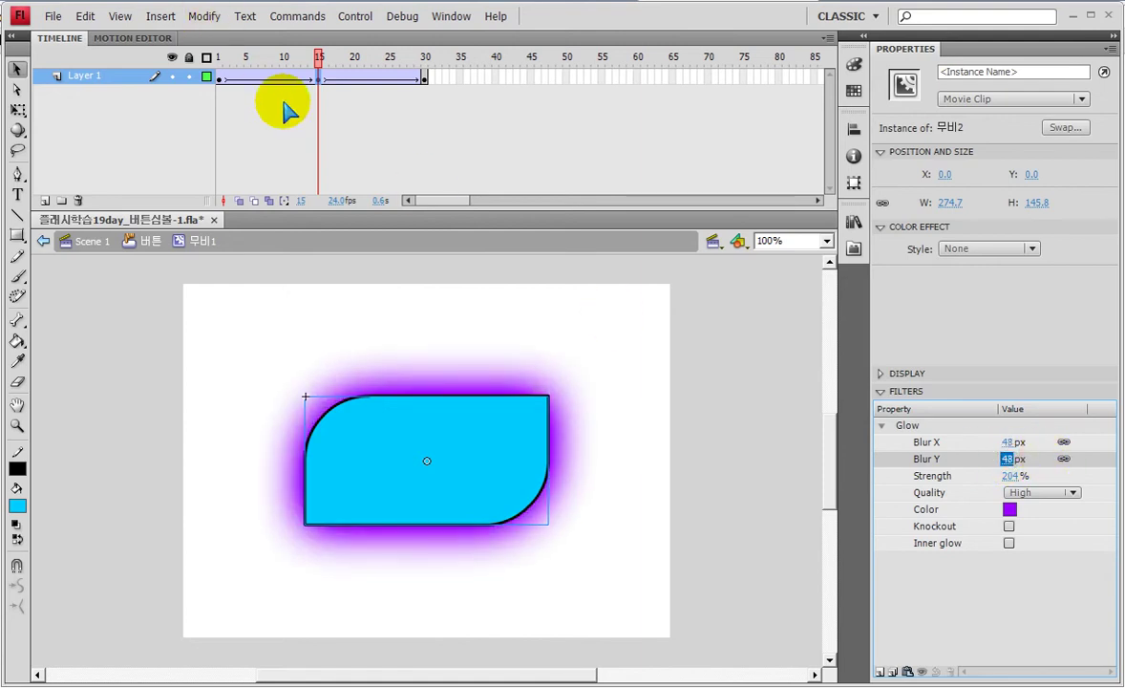
Step: Test the movie to check the glowing rotation, close the preview and scrub the first tween
key(ctrl+Return)
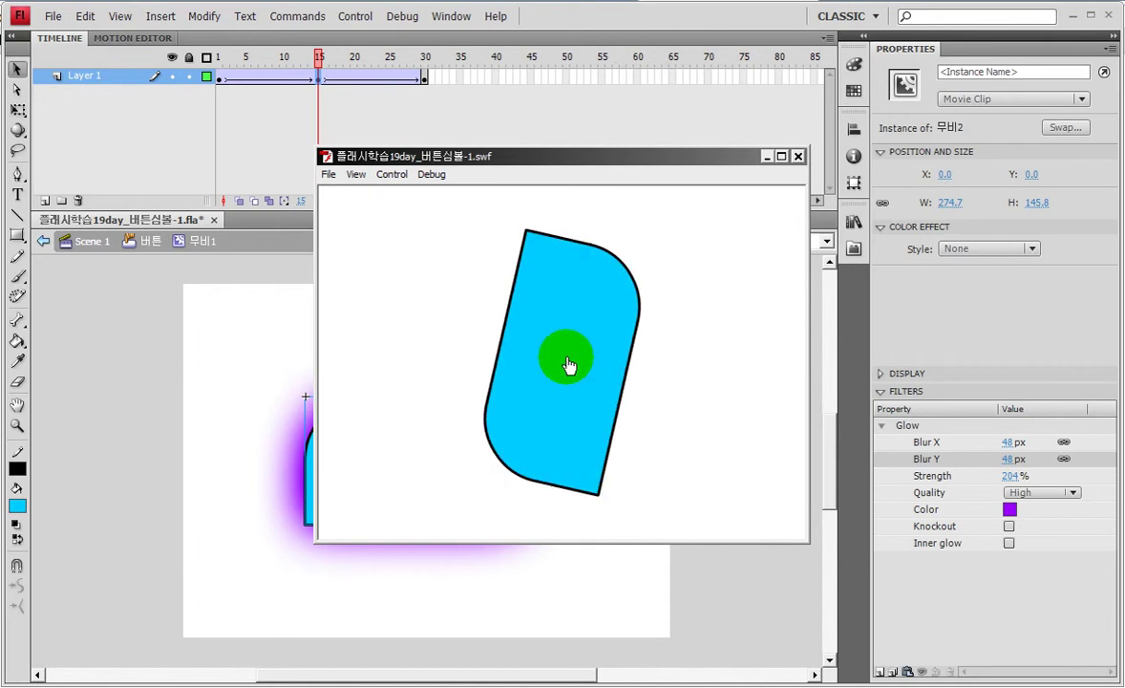
click(798, 156)
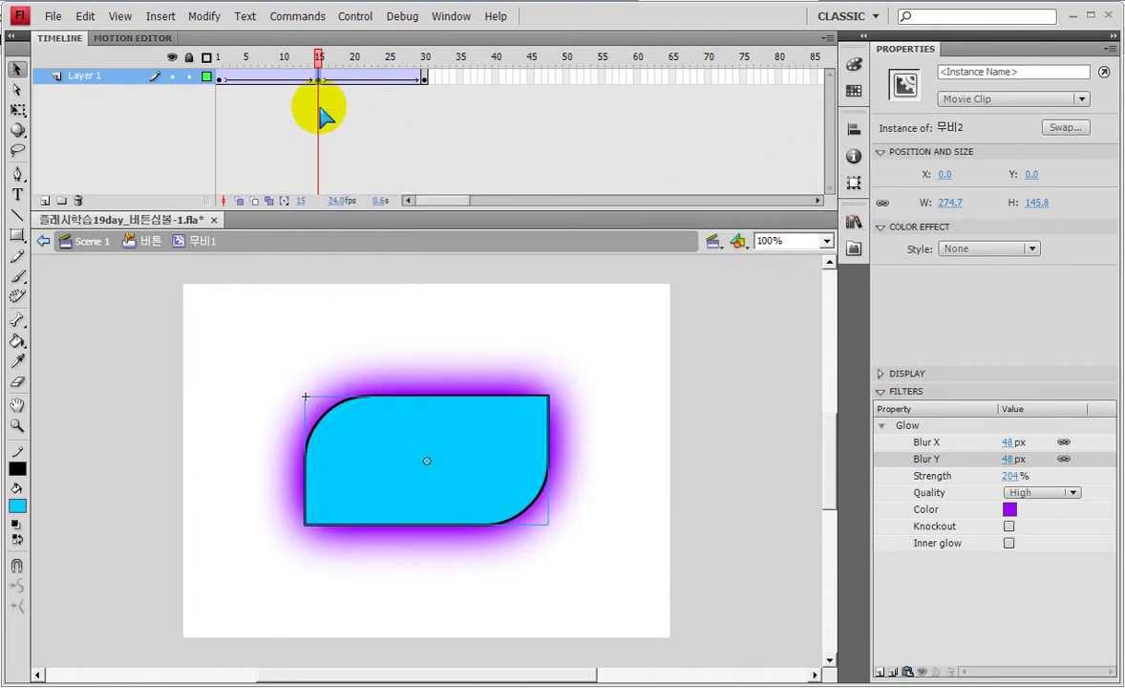
drag(238, 53, 316, 53)
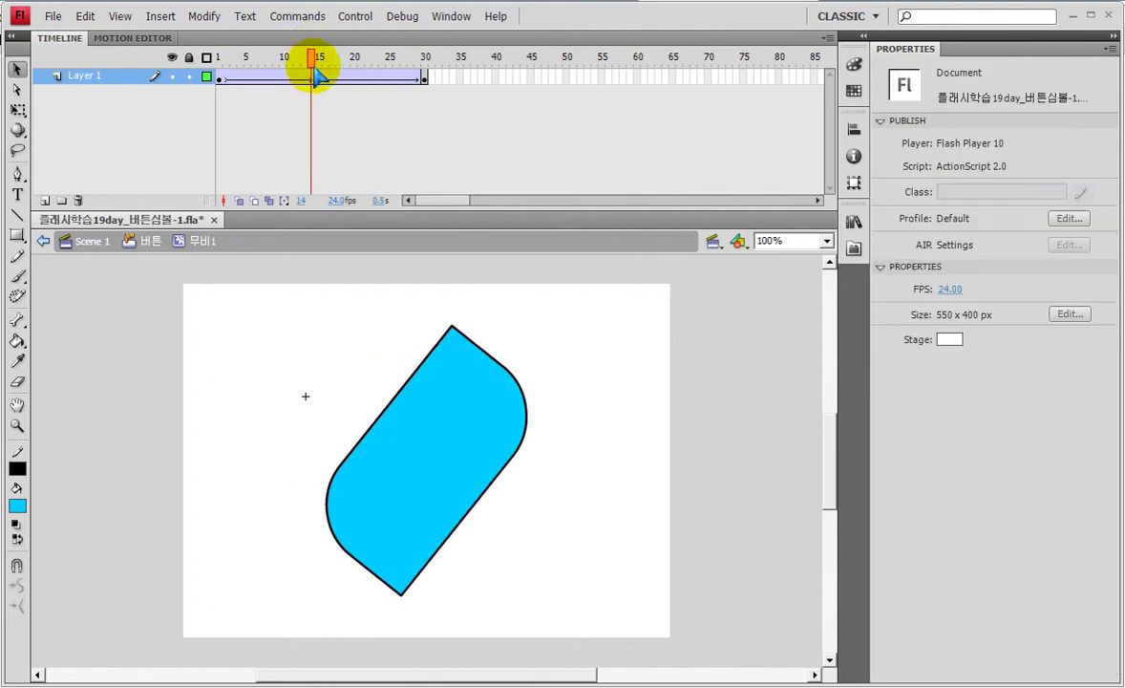
Step: Remove the Glow filter from the 무비2 instance at frame 15
click(317, 77)
click(456, 482)
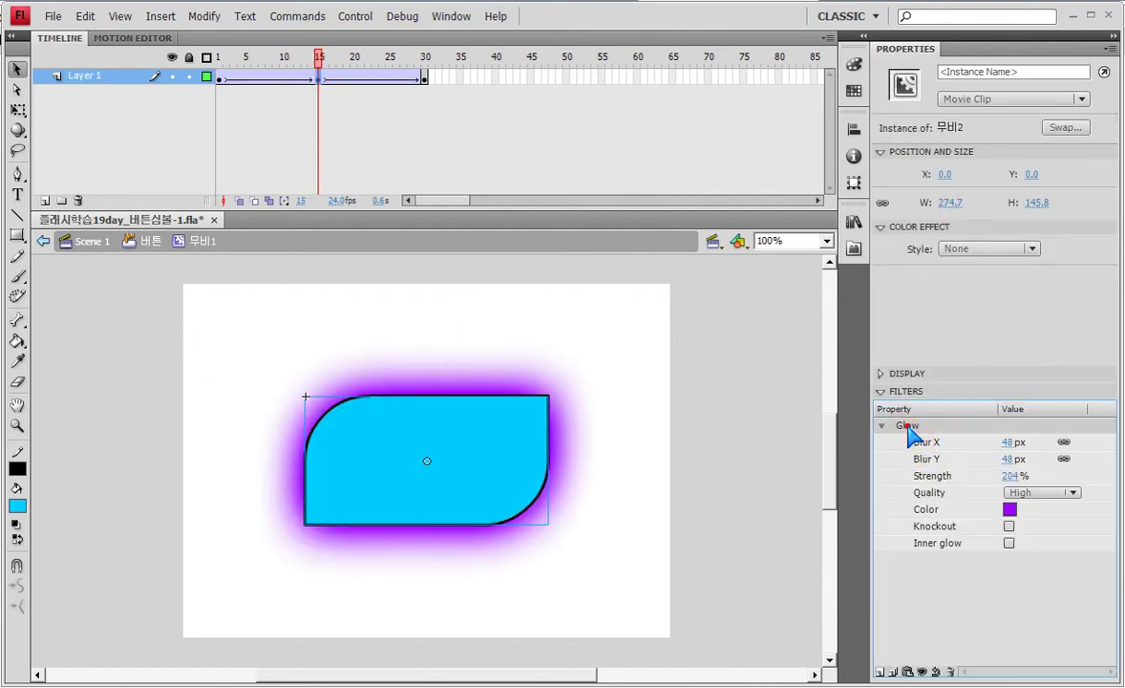
click(948, 671)
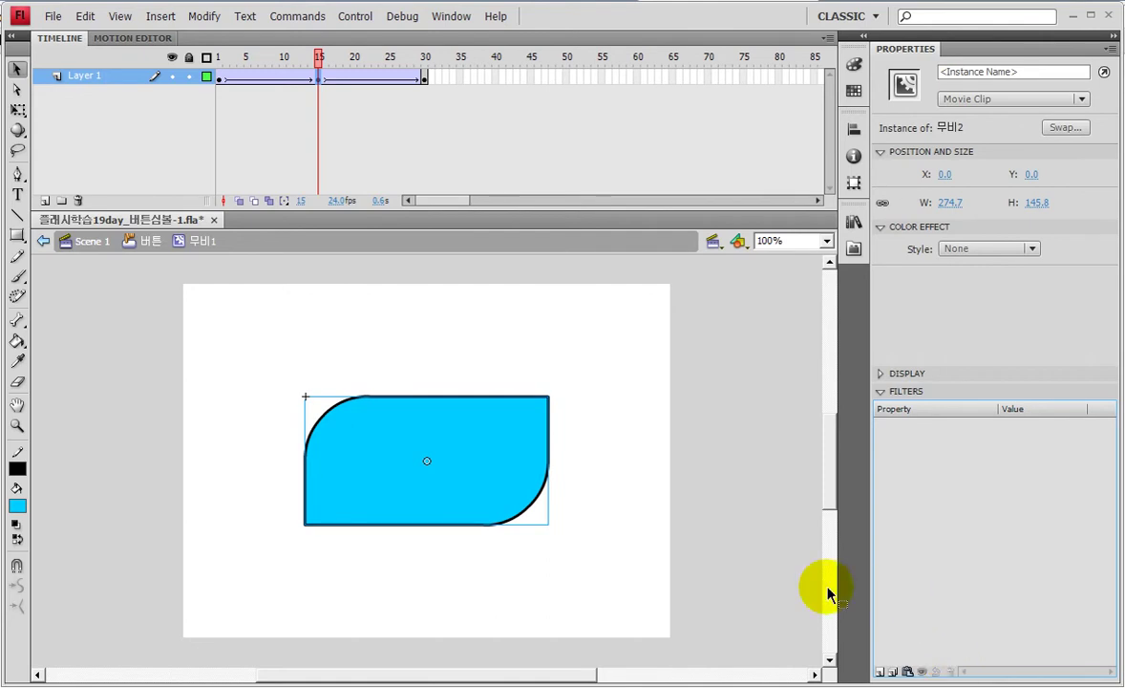
Step: Add a Blur filter to the frame 15 instance with unlinked Blur X 148 px and Blur Y 0 px, at High quality
click(403, 442)
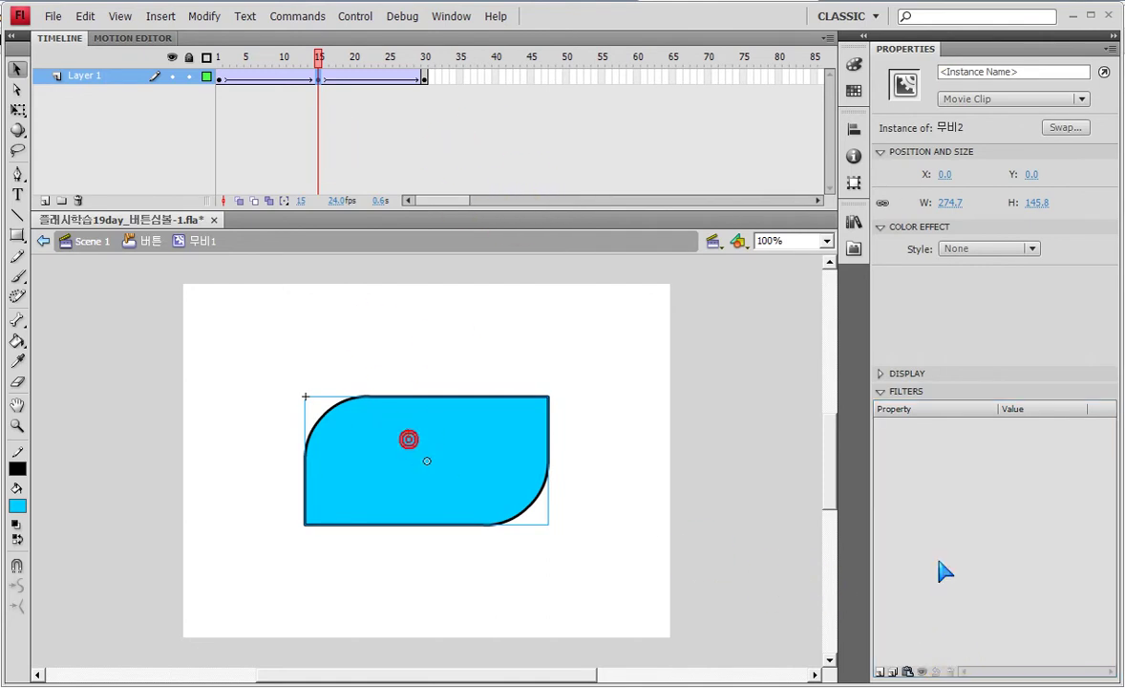
click(880, 671)
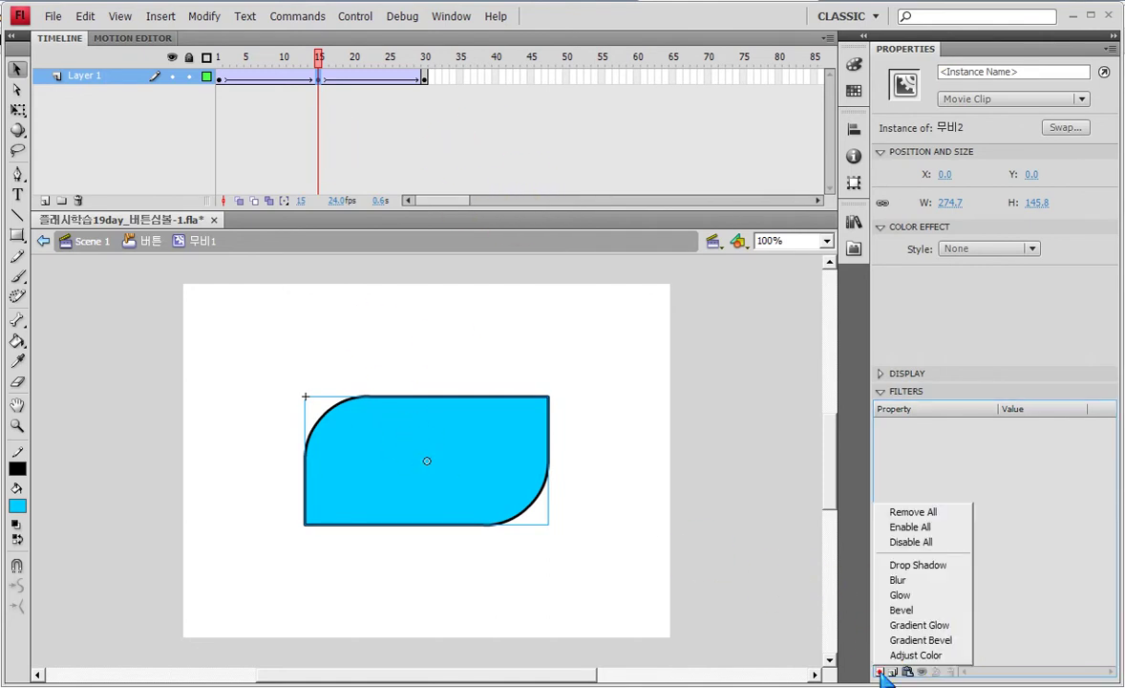
click(898, 581)
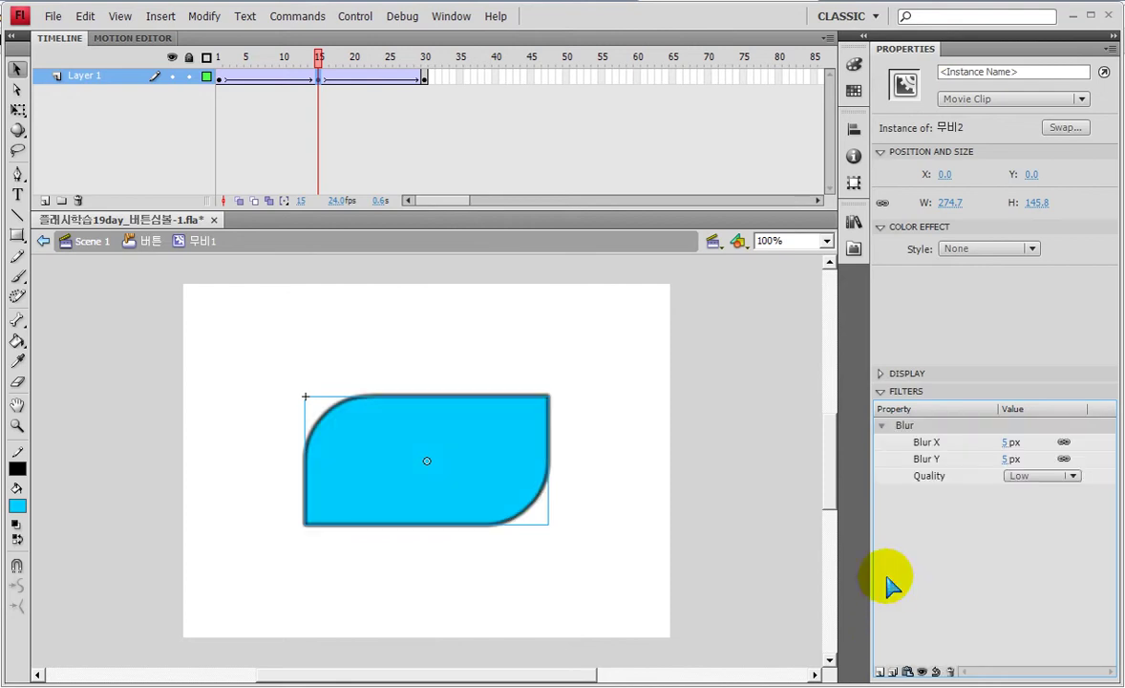
click(1004, 459)
text(0)
click(995, 443)
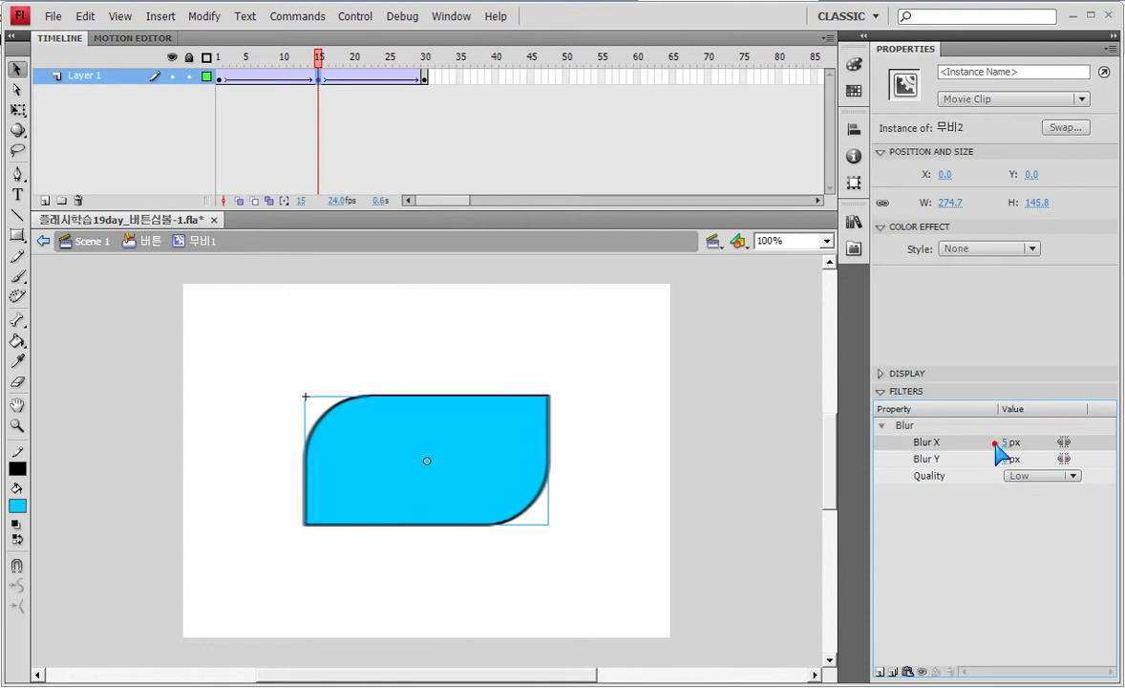
drag(1003, 444, 1107, 441)
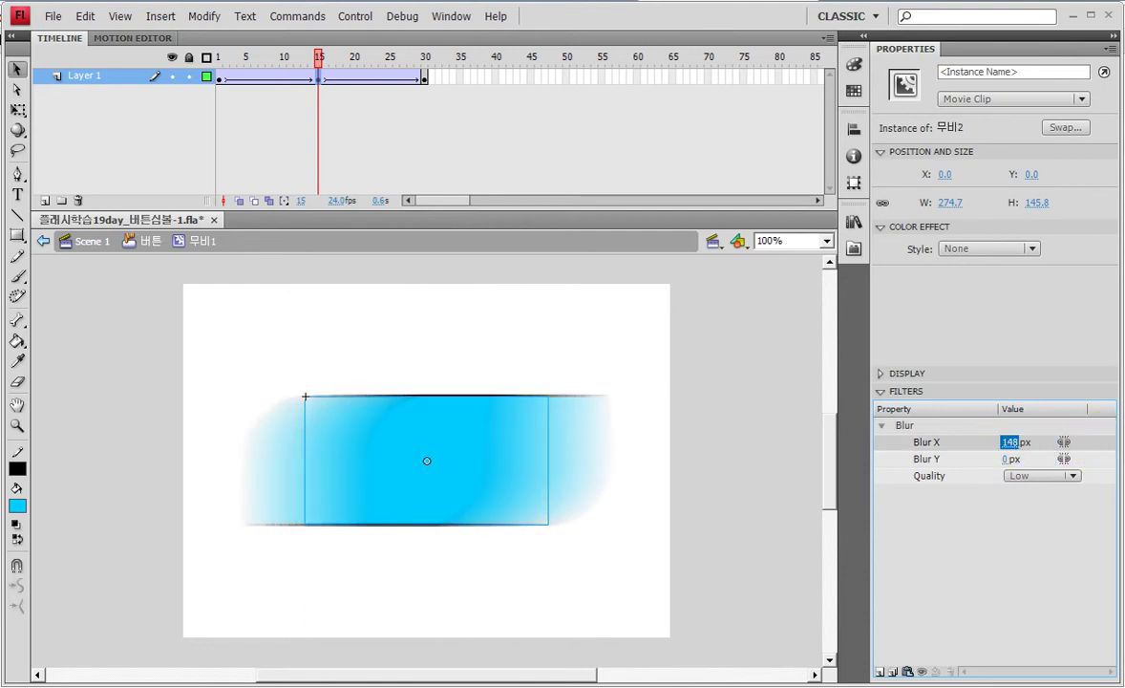
click(1025, 474)
click(1020, 522)
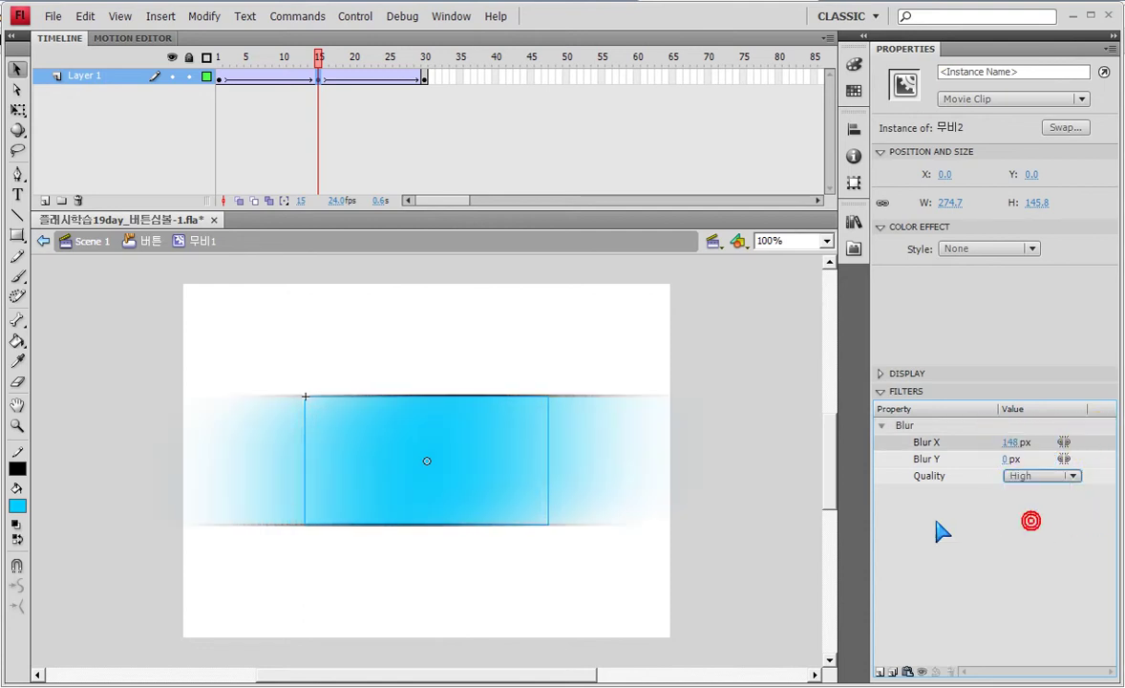
Step: Select frames across both classic tweens and set their rotation to None
drag(234, 68, 382, 82)
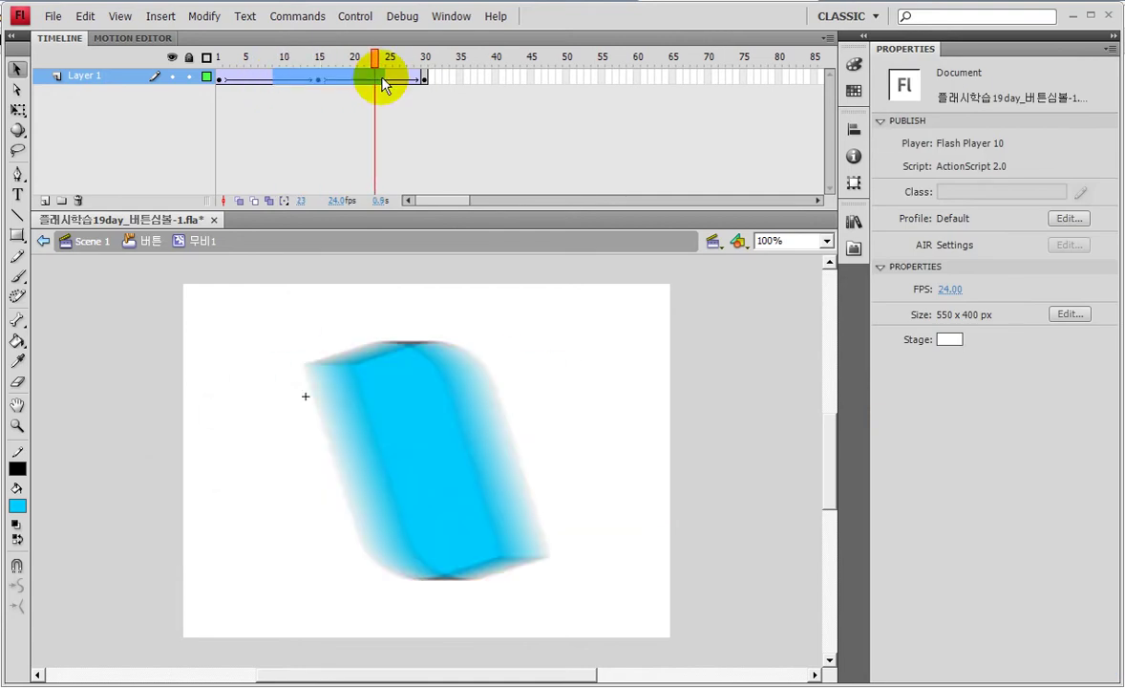
click(983, 240)
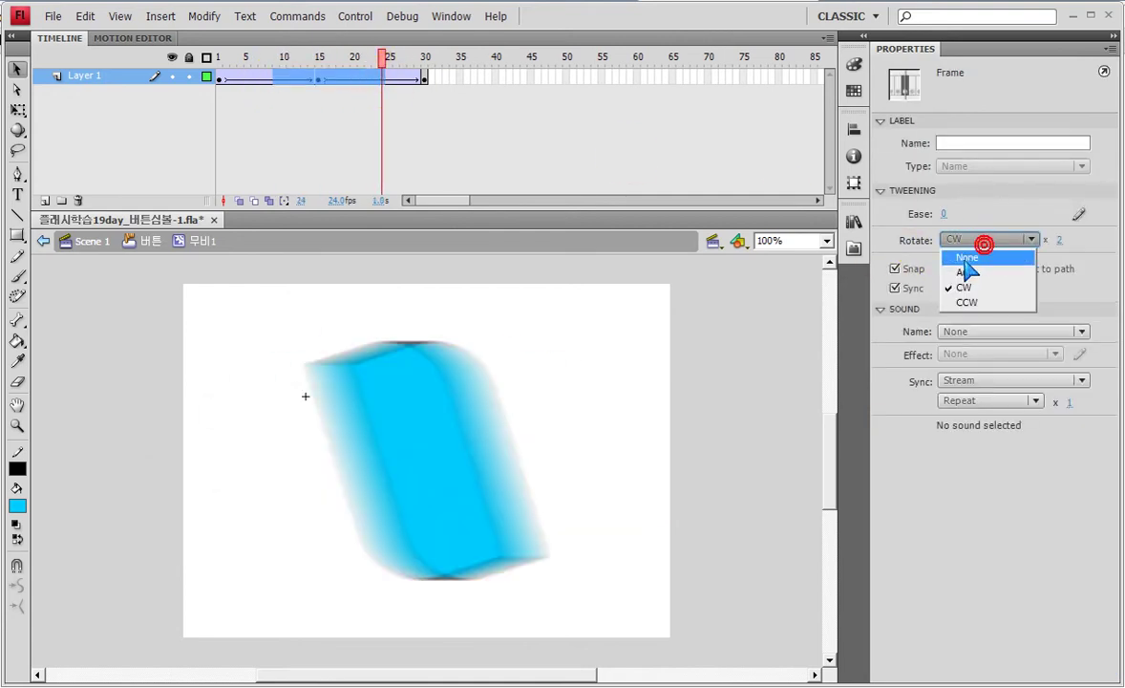
click(962, 258)
Step: Scrub through the blur animation, test the movie and close the preview
drag(227, 59, 461, 64)
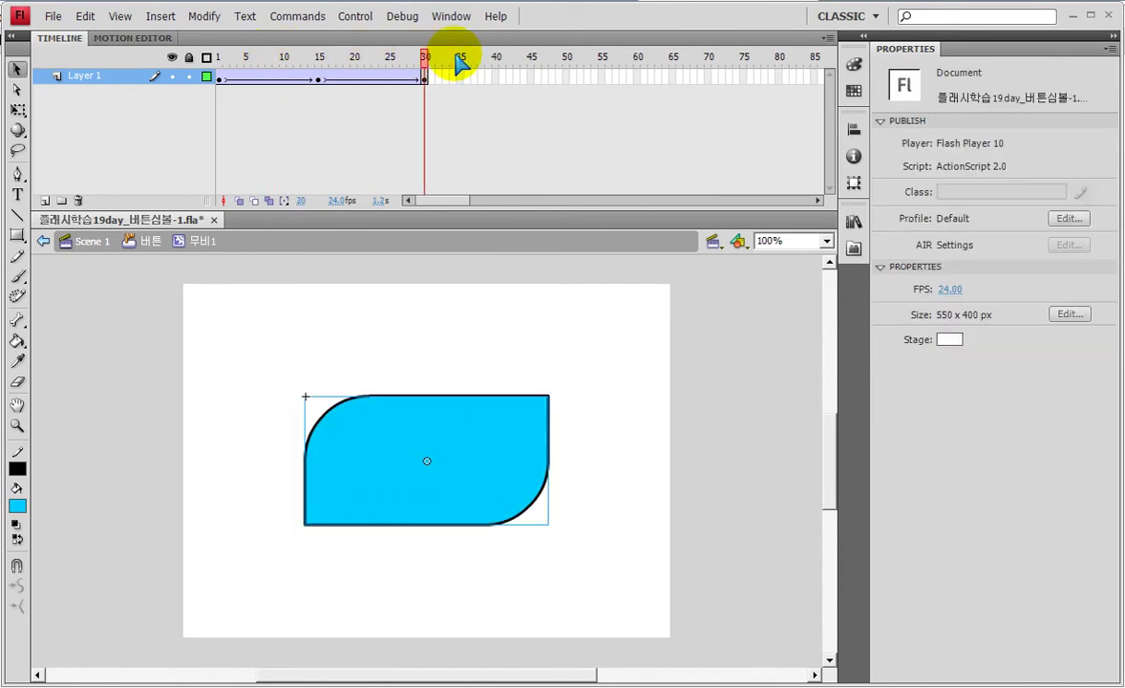
key(ctrl+Return)
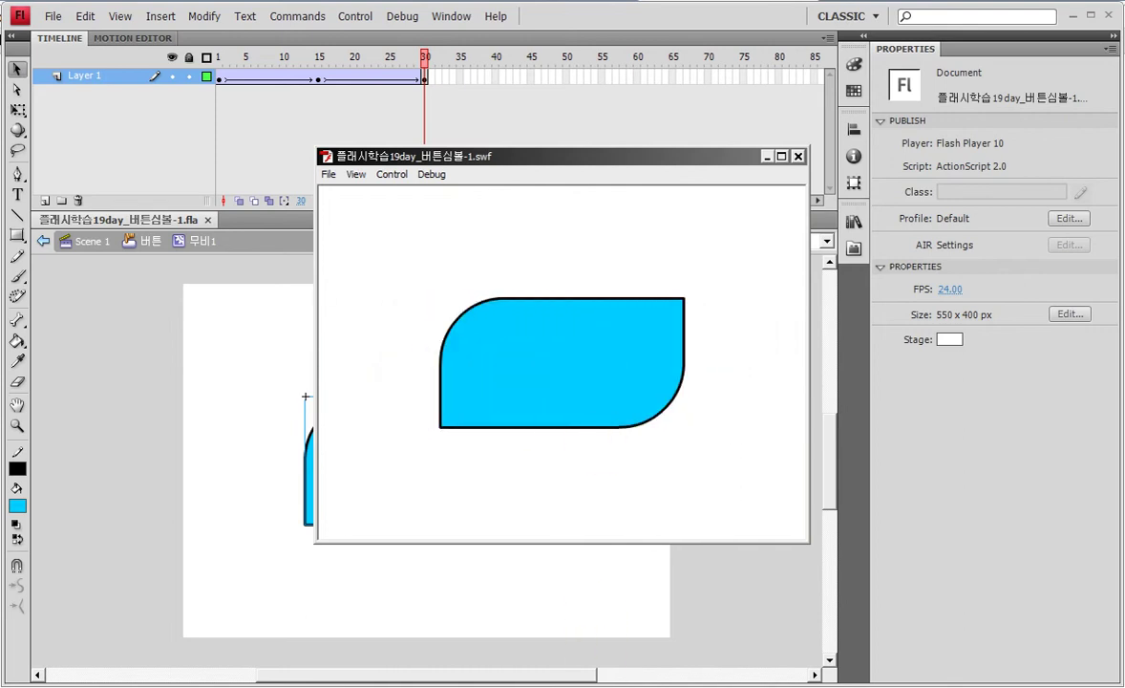
click(796, 155)
Step: Apply an Advanced color effect to the frame 15 instance with a red offset of 255 and a blue offset of -255
click(320, 81)
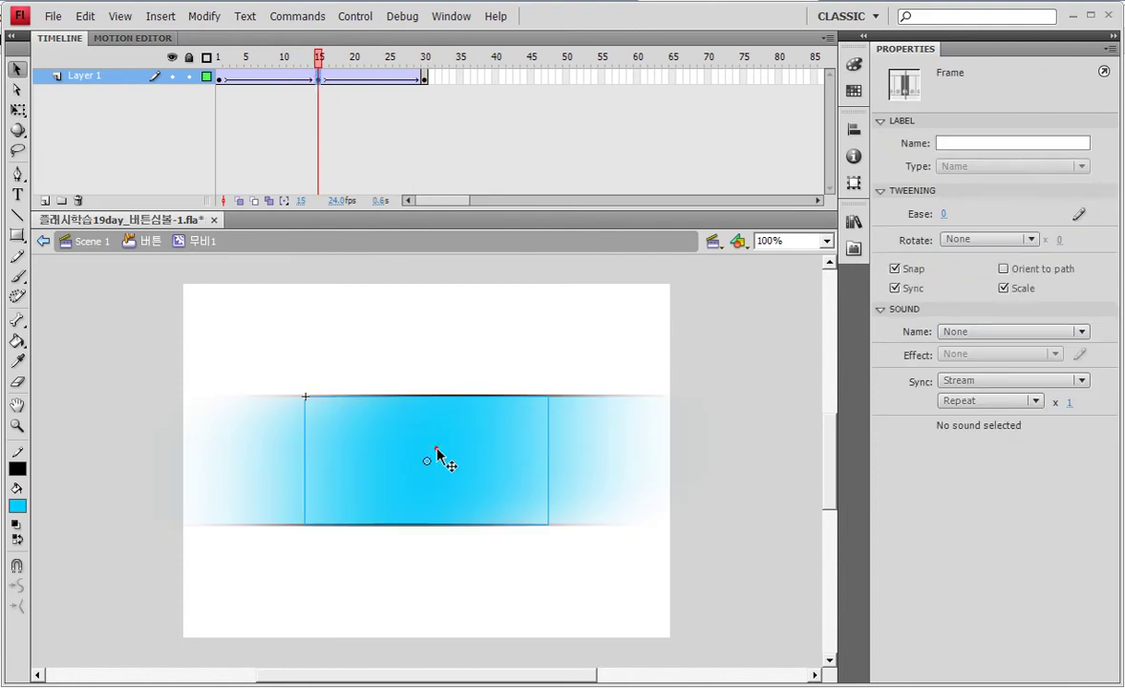
click(437, 451)
click(993, 249)
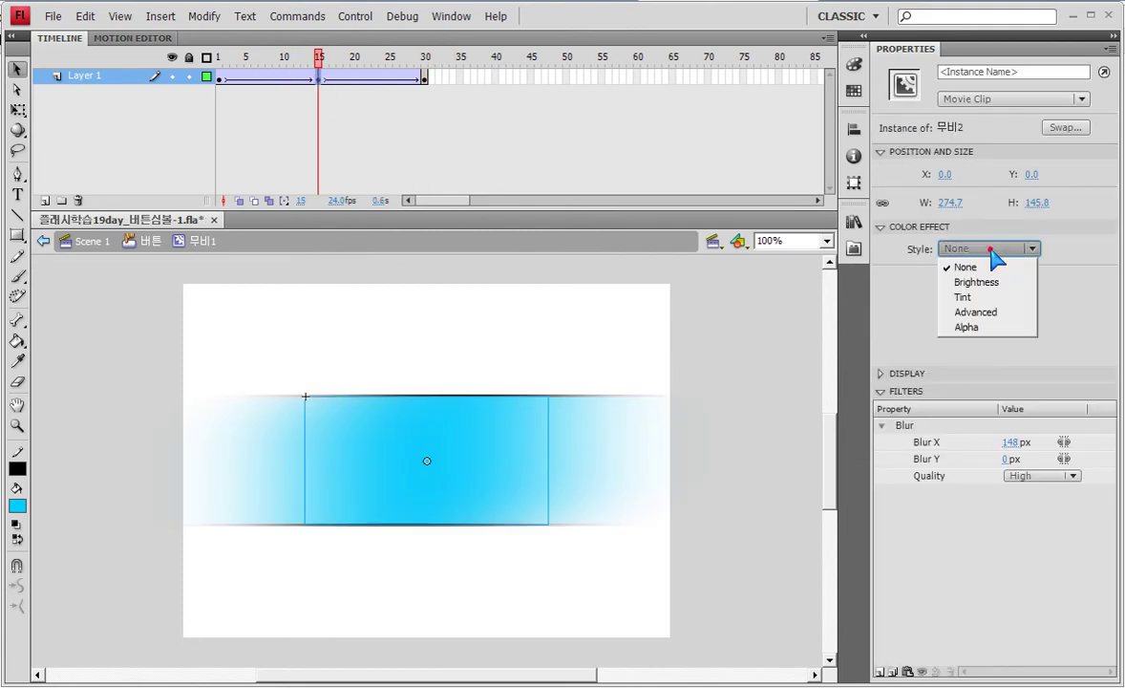
click(979, 313)
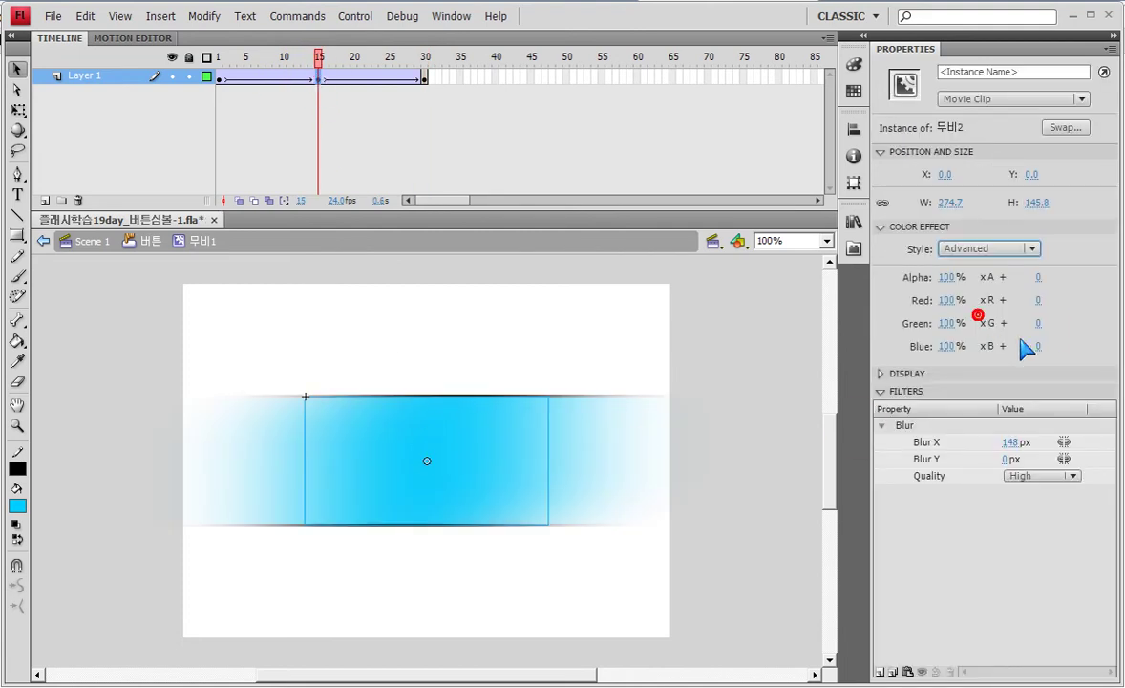
drag(1038, 301, 1089, 299)
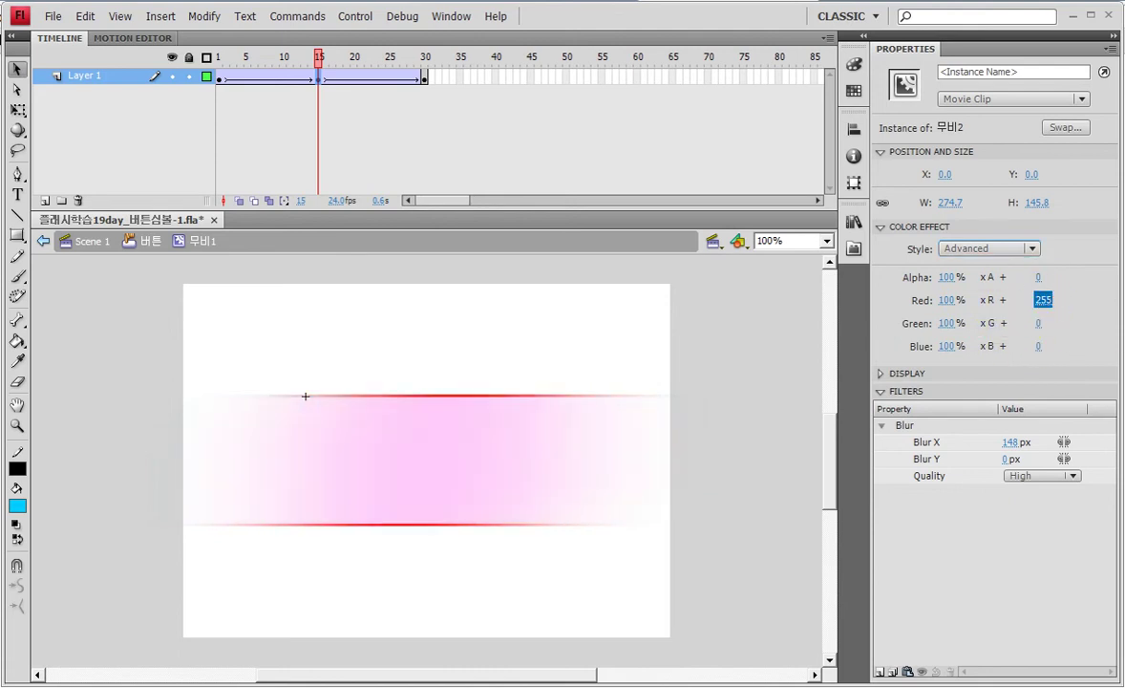
drag(1036, 349, 585, 342)
Step: Test the movie to check the color and blur effect, close the preview and return to Scene 1
key(ctrl+Return)
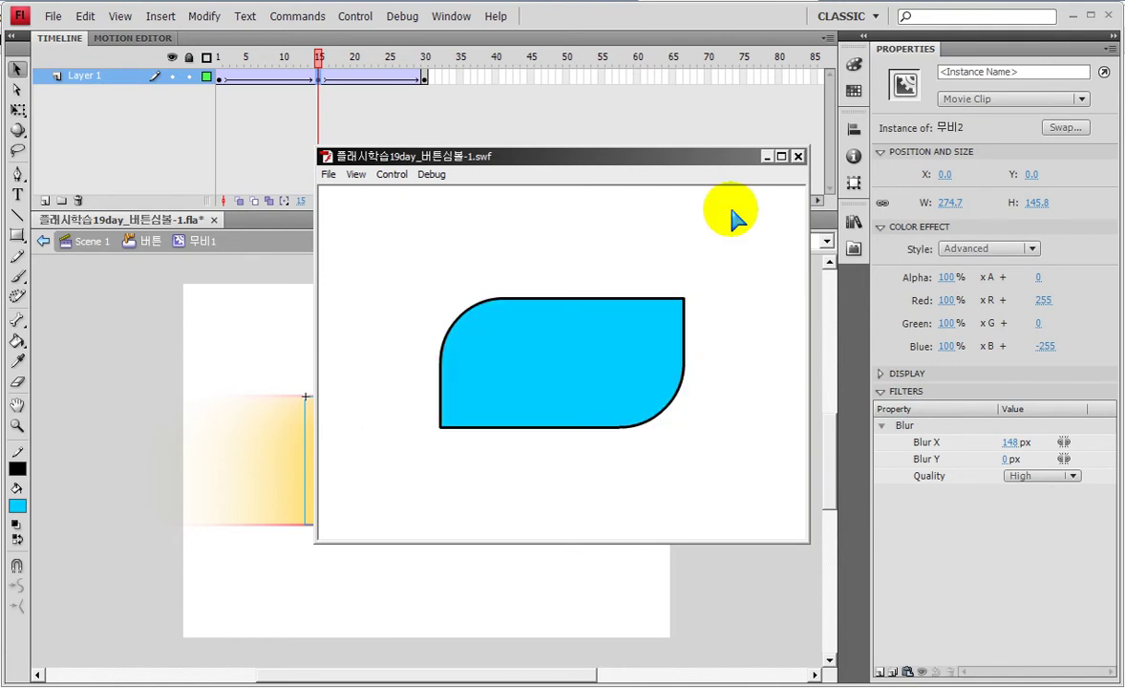
click(799, 155)
click(74, 246)
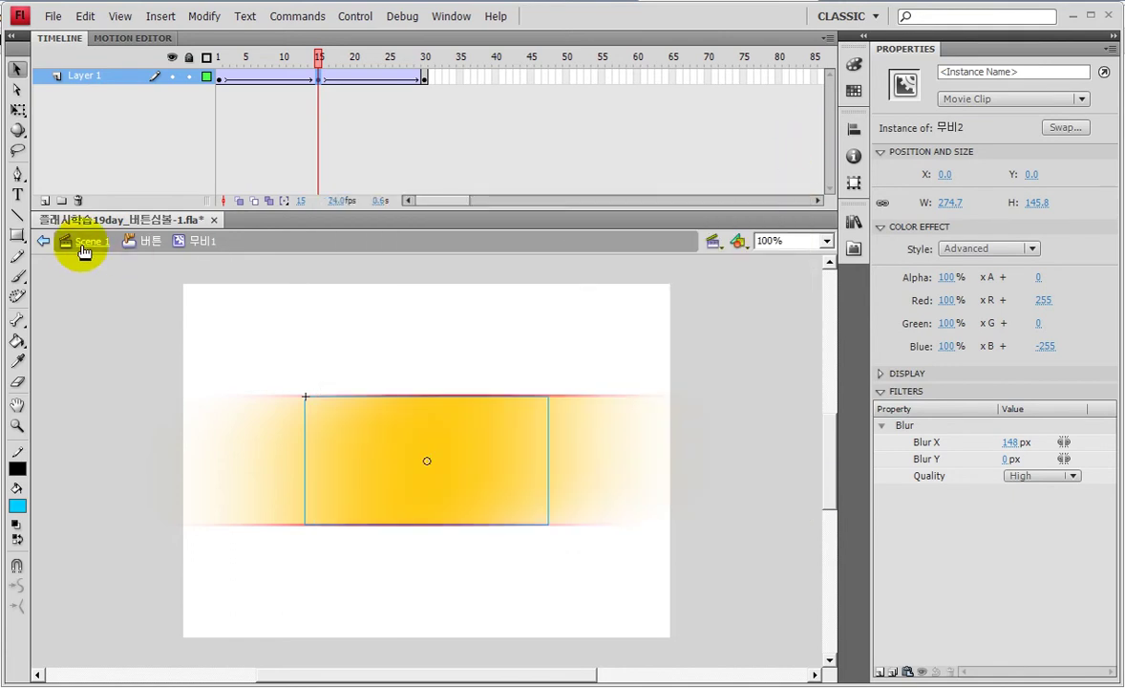
click(133, 244)
click(373, 441)
click(92, 241)
Step: Open the button symbol from Scene 1 and inspect the shape in its Up state
click(336, 469)
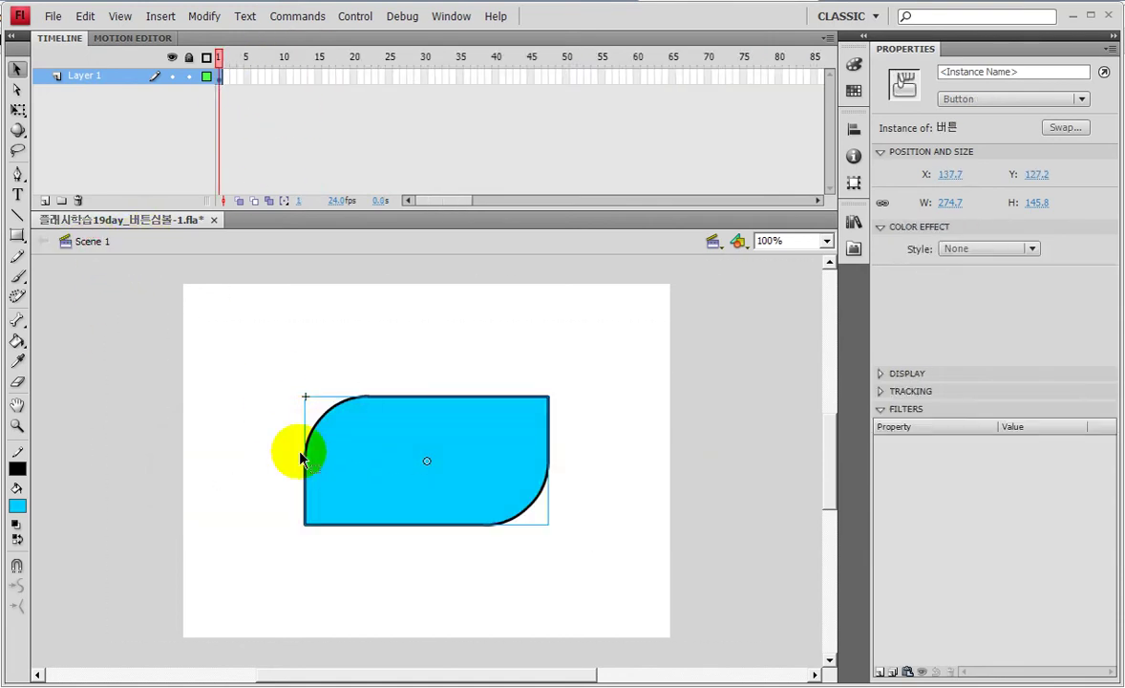
double_click(447, 453)
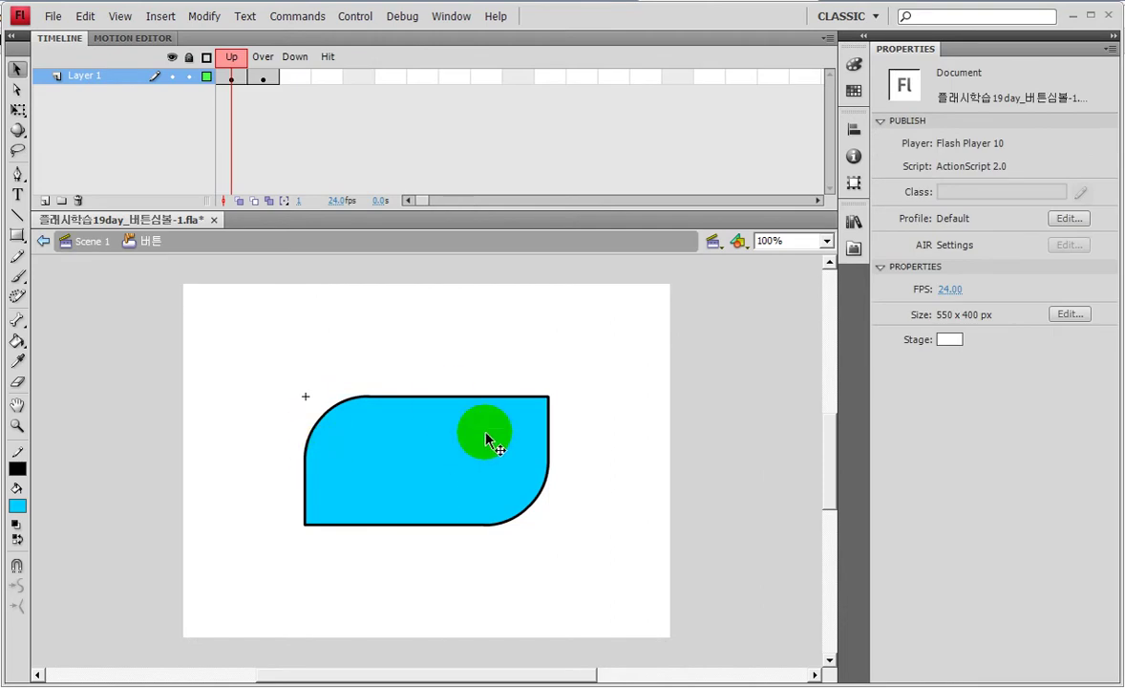
click(231, 78)
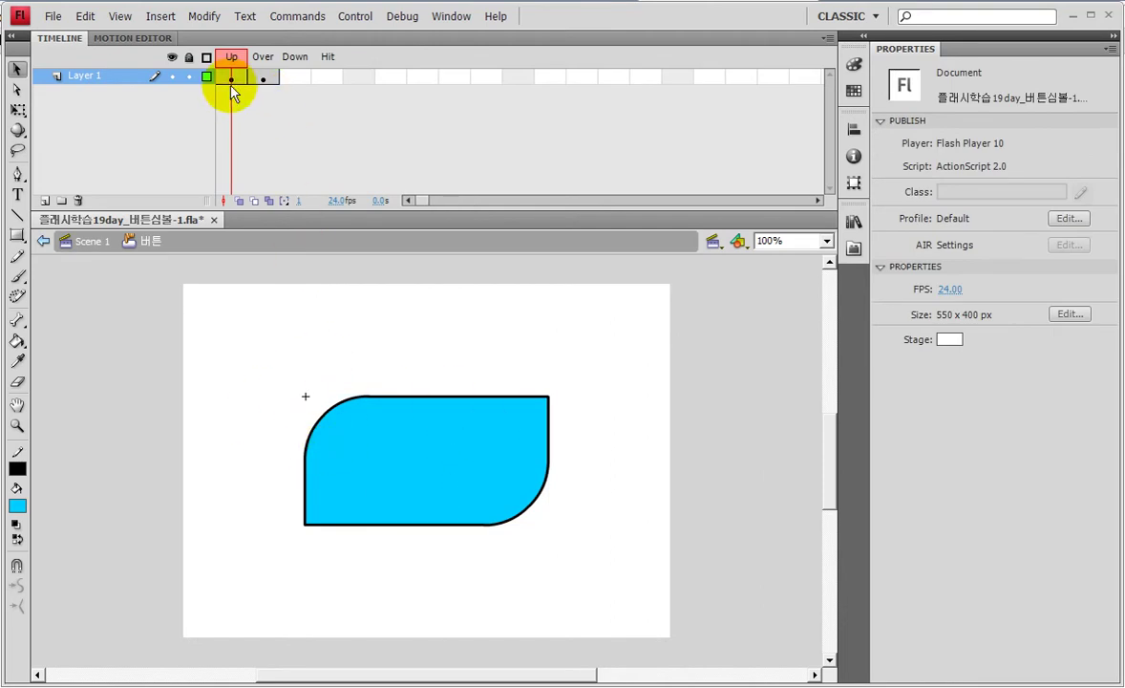
click(427, 435)
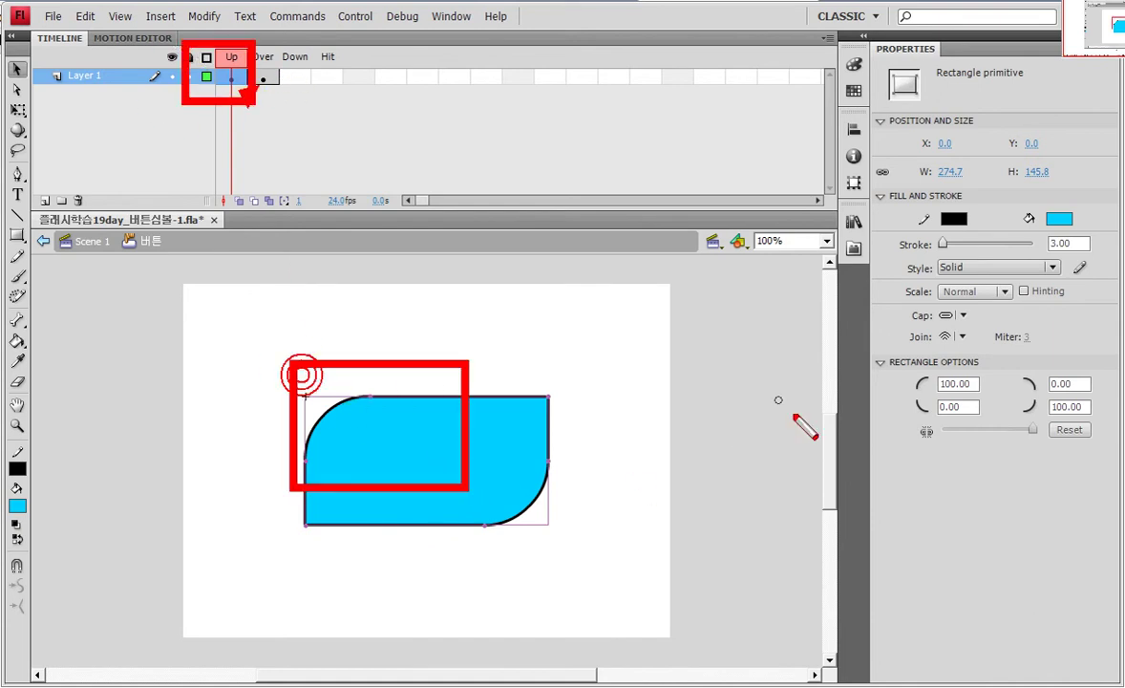
drag(1054, 94, 1074, 111)
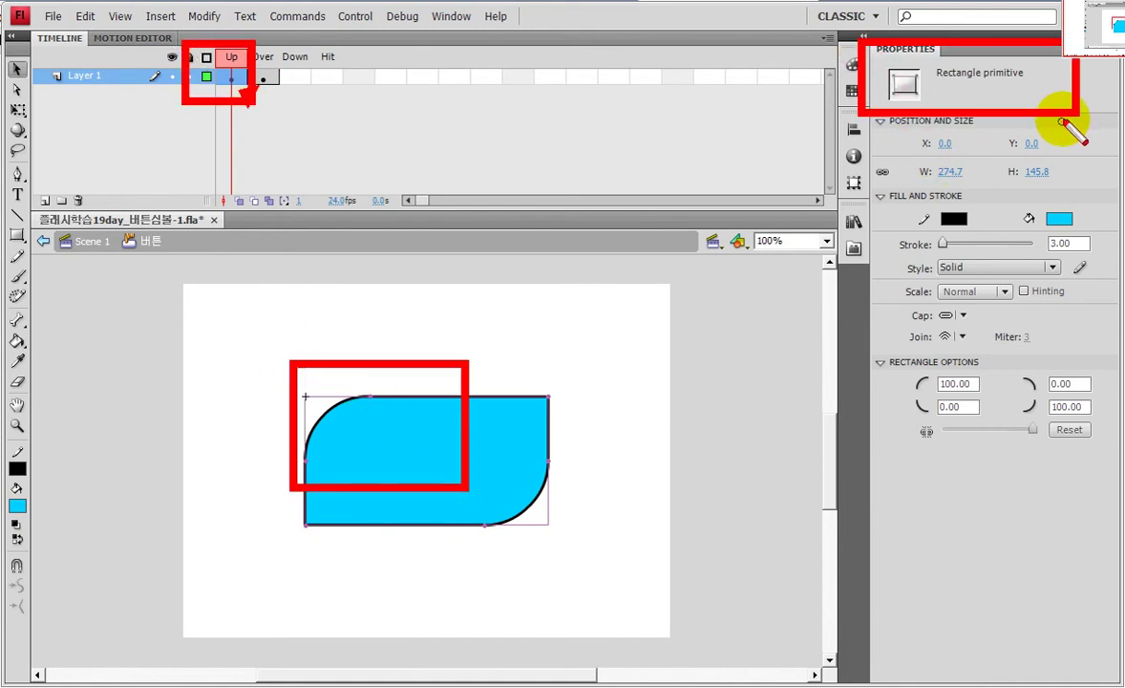
key(Escape)
key(ctrl+2)
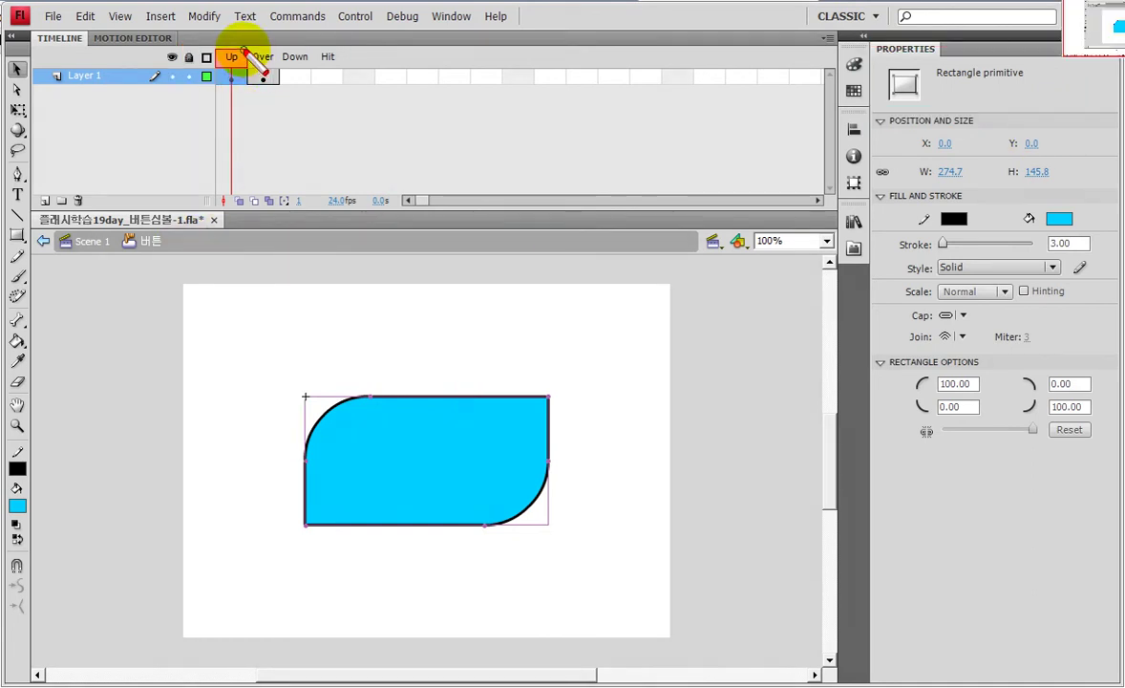
Step: Select the Over frame of the button and inspect the movie clip instance it contains
click(262, 76)
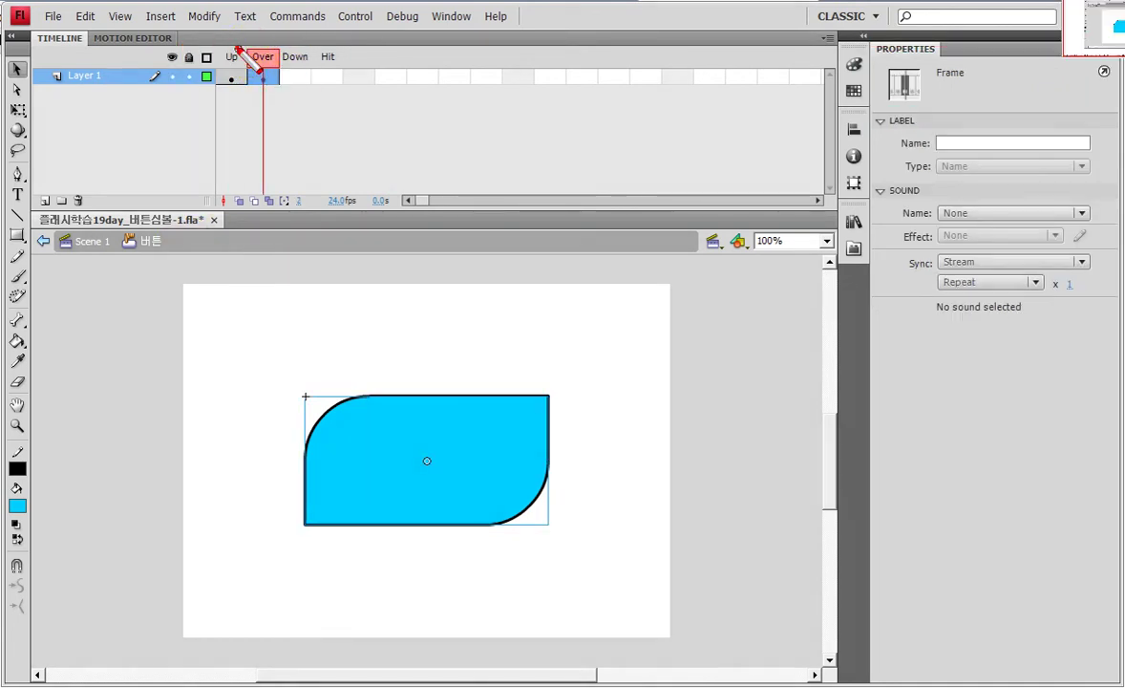
drag(238, 48, 318, 126)
drag(323, 397, 542, 490)
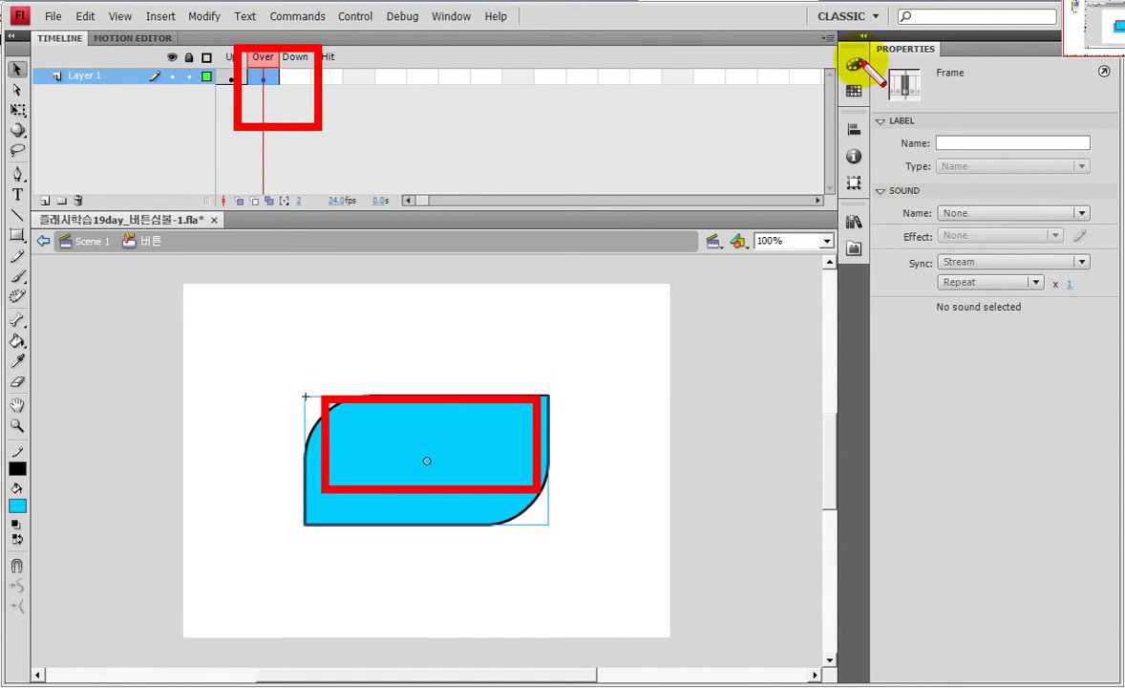
click(515, 402)
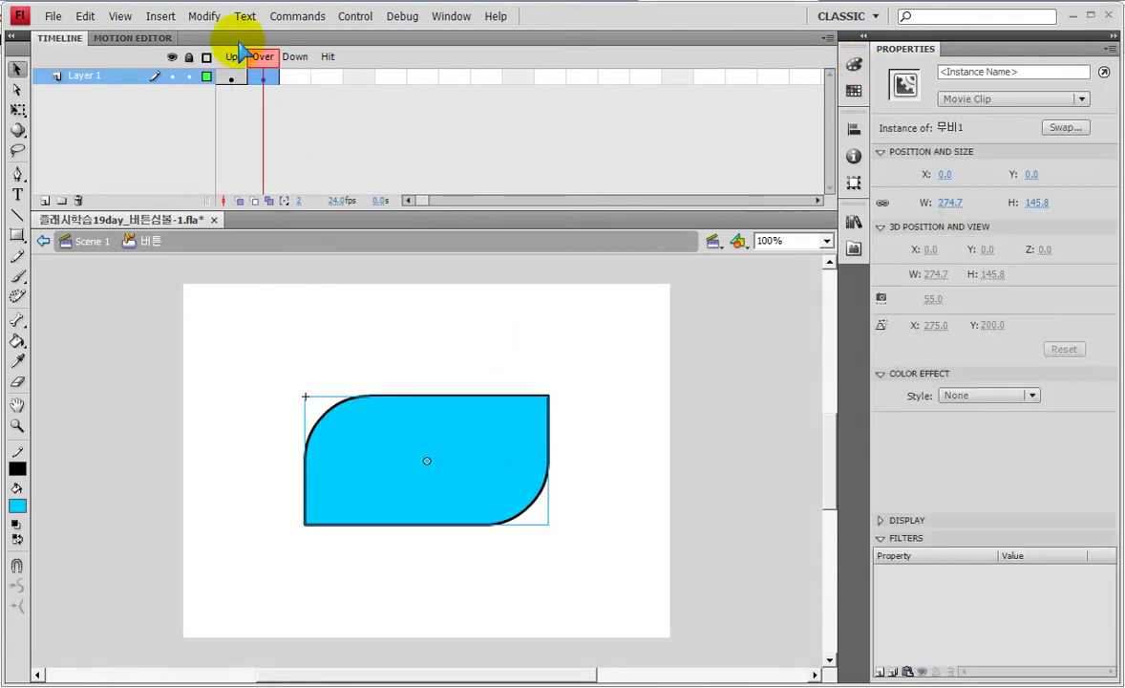
drag(302, 135, 303, 135)
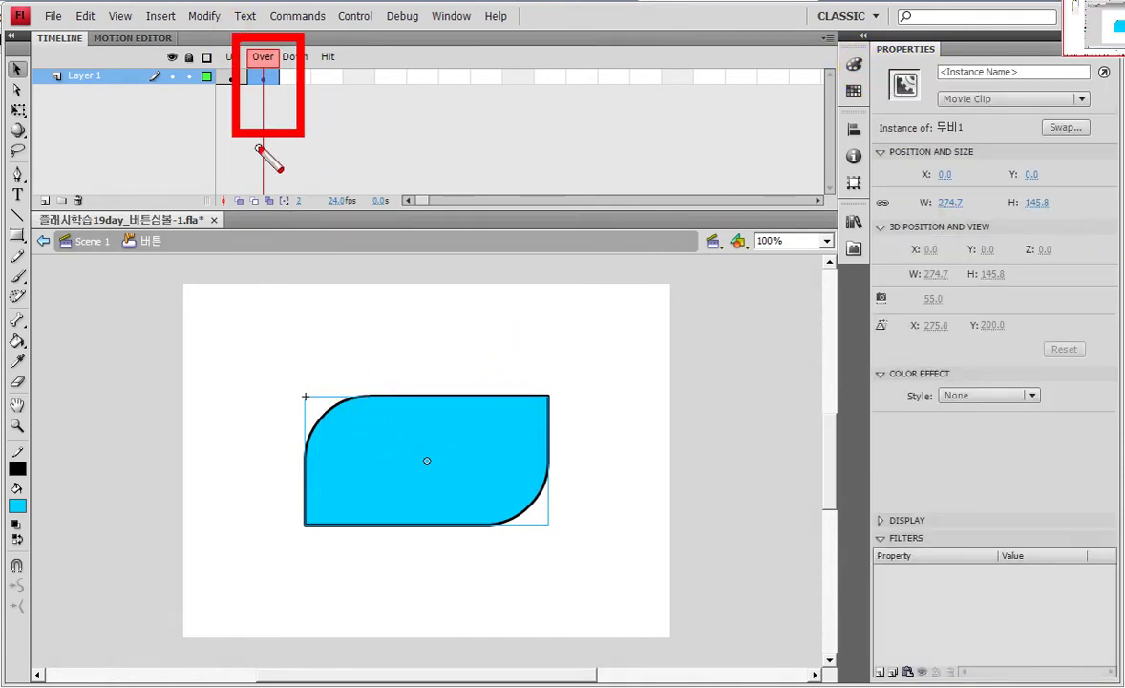
drag(418, 381, 450, 465)
drag(827, 194, 931, 86)
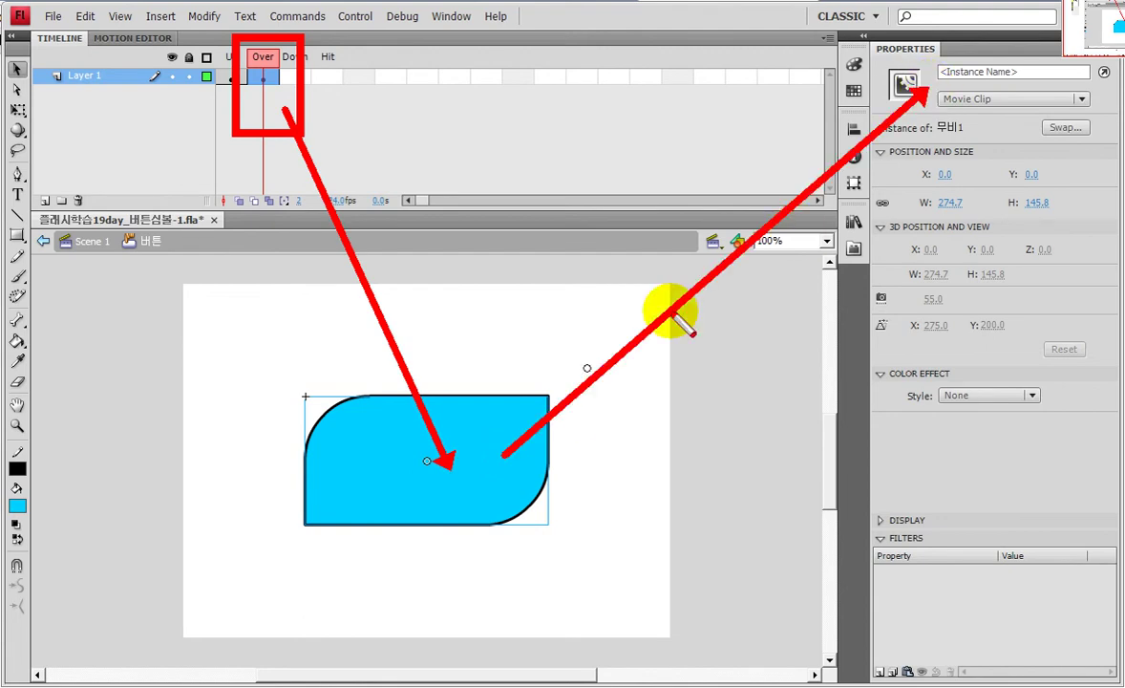
key(Escape)
Step: Return to the button's Up frame and check the object type of its shape
click(228, 77)
click(398, 471)
drag(275, 202, 381, 442)
drag(493, 450, 894, 97)
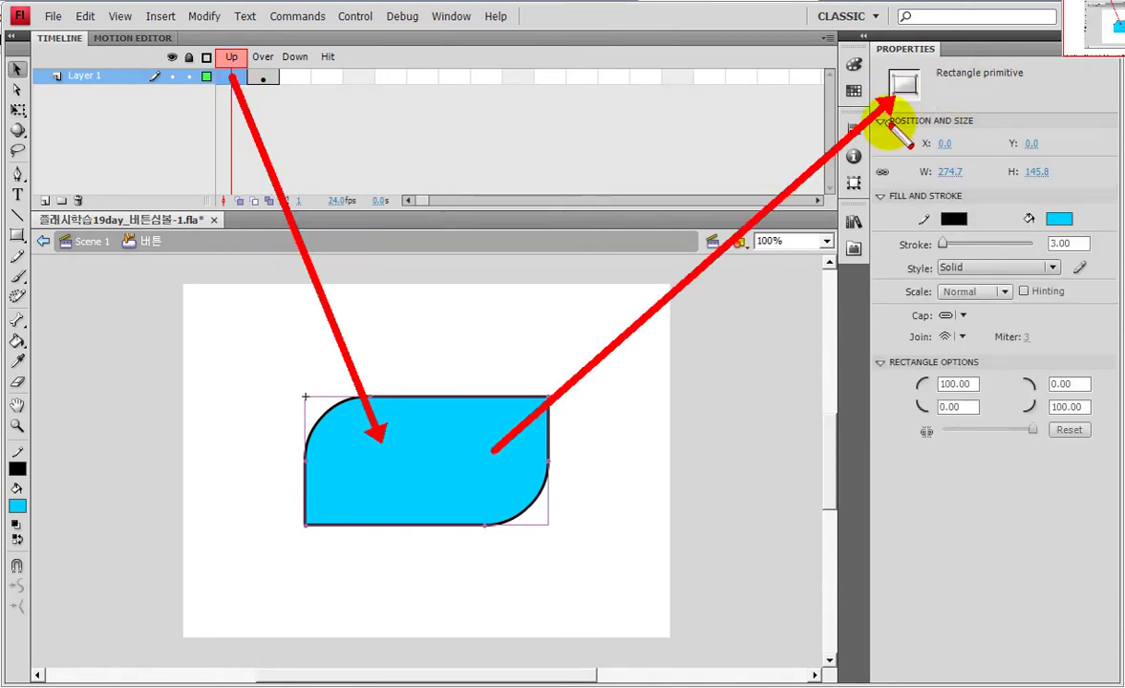
Step: Open the movie clip in the button's Over state and review its keyframes at frames 1, 15 and 30
click(266, 82)
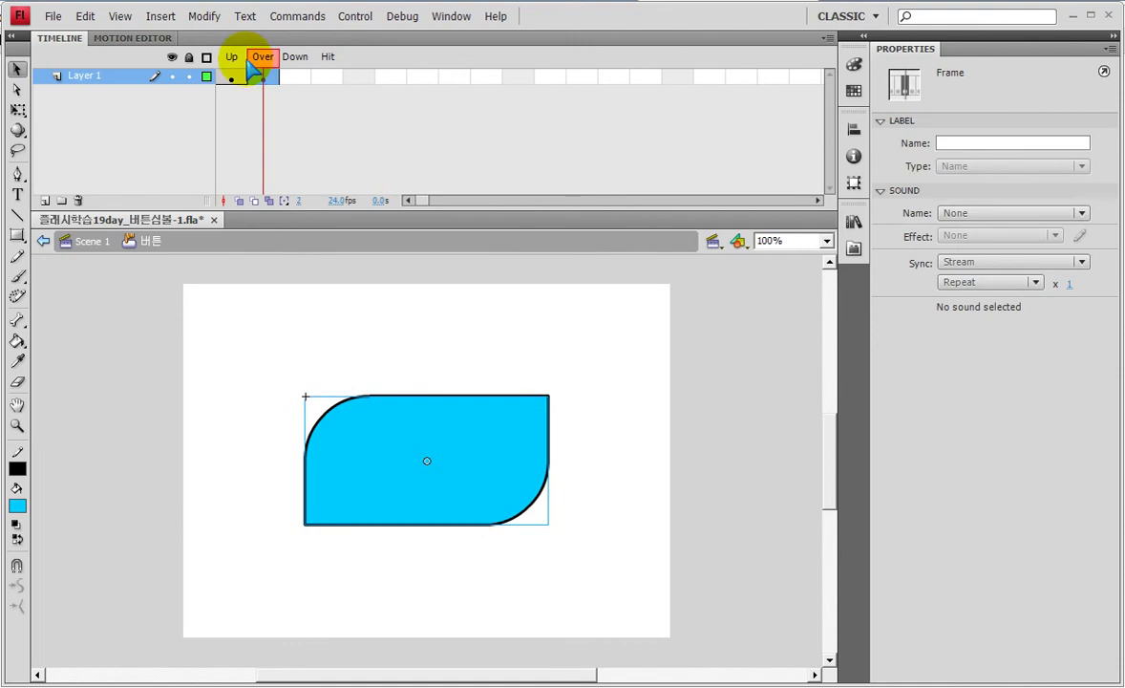
click(489, 471)
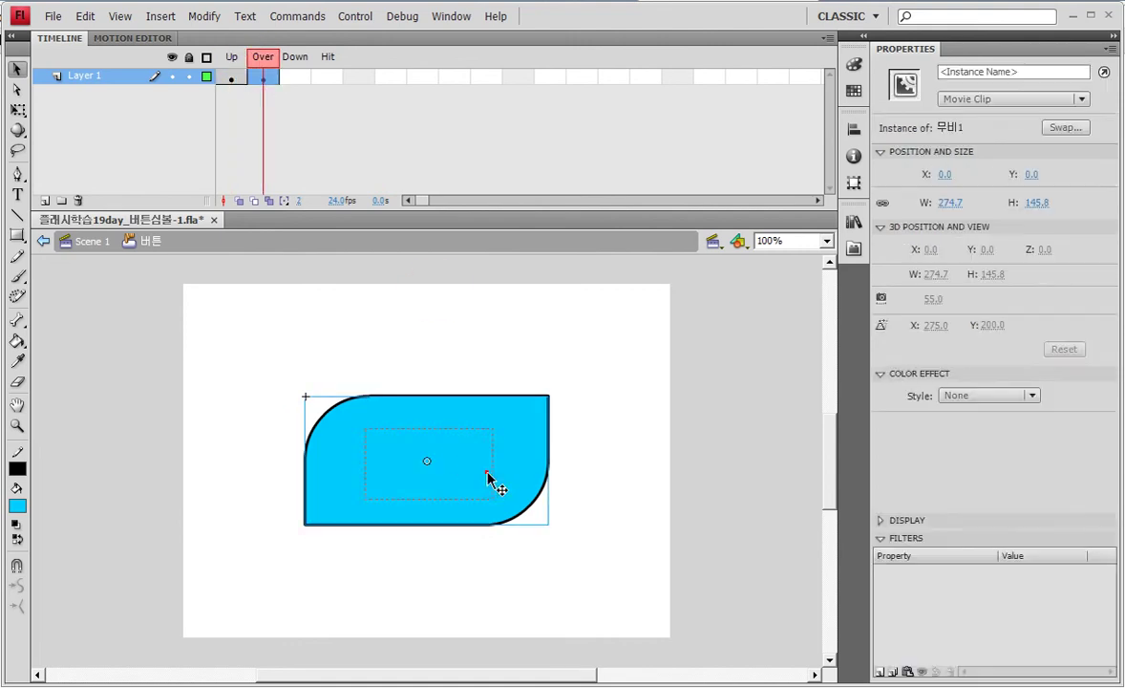
double_click(487, 471)
click(233, 74)
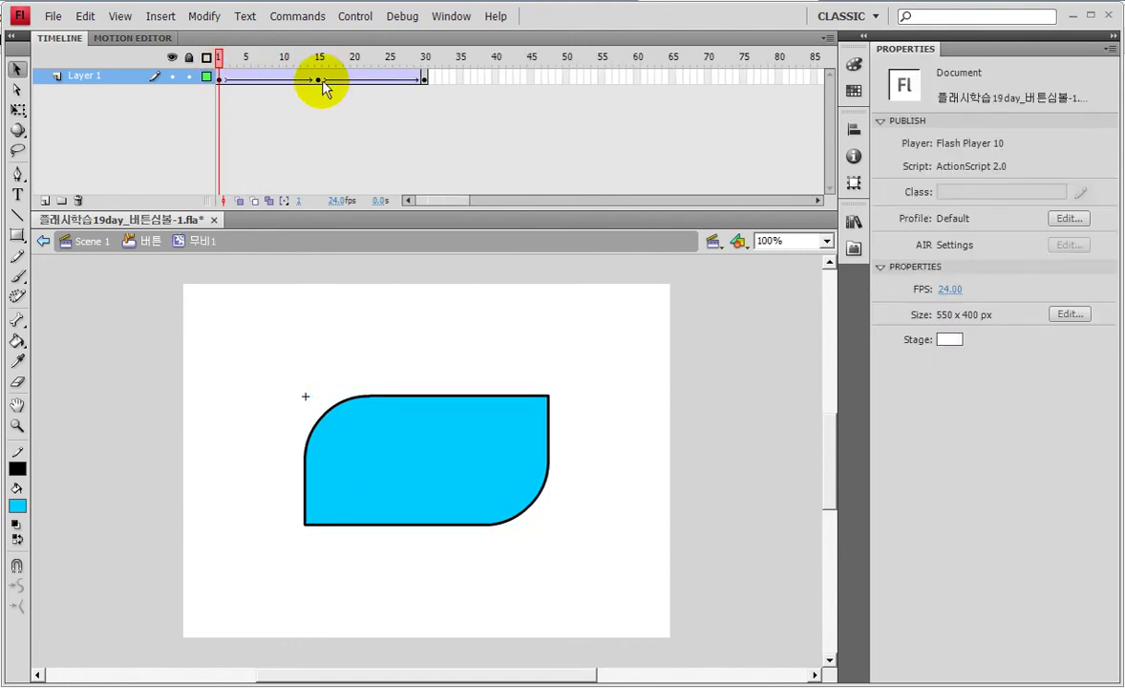
click(322, 80)
click(424, 79)
click(219, 76)
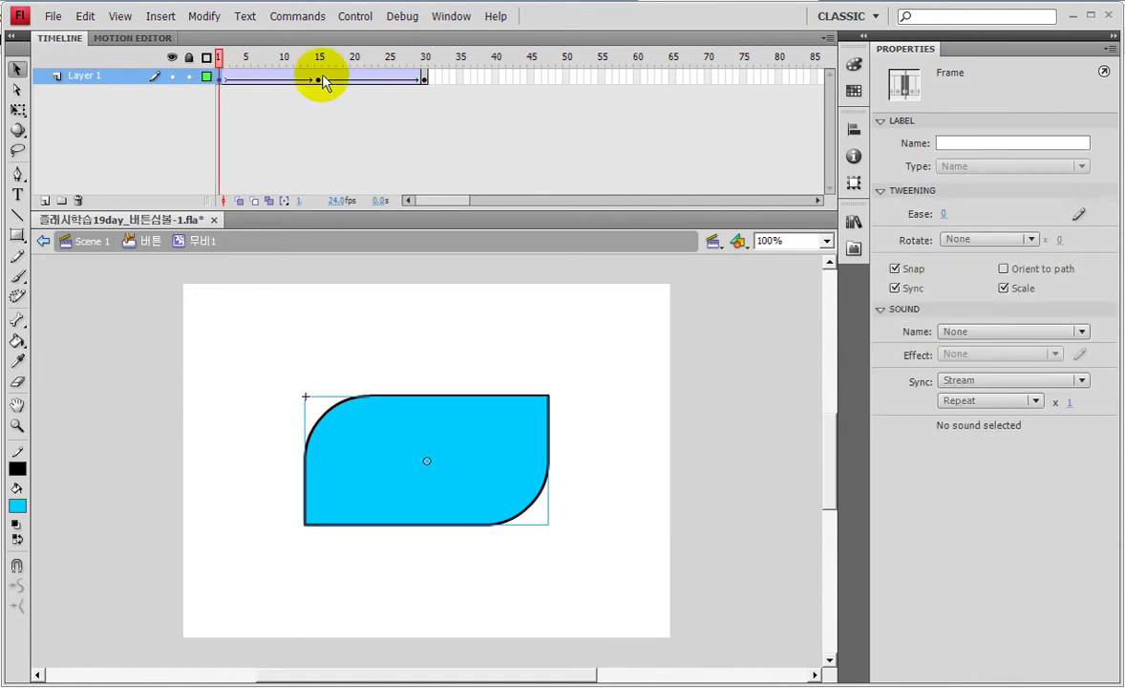
click(317, 78)
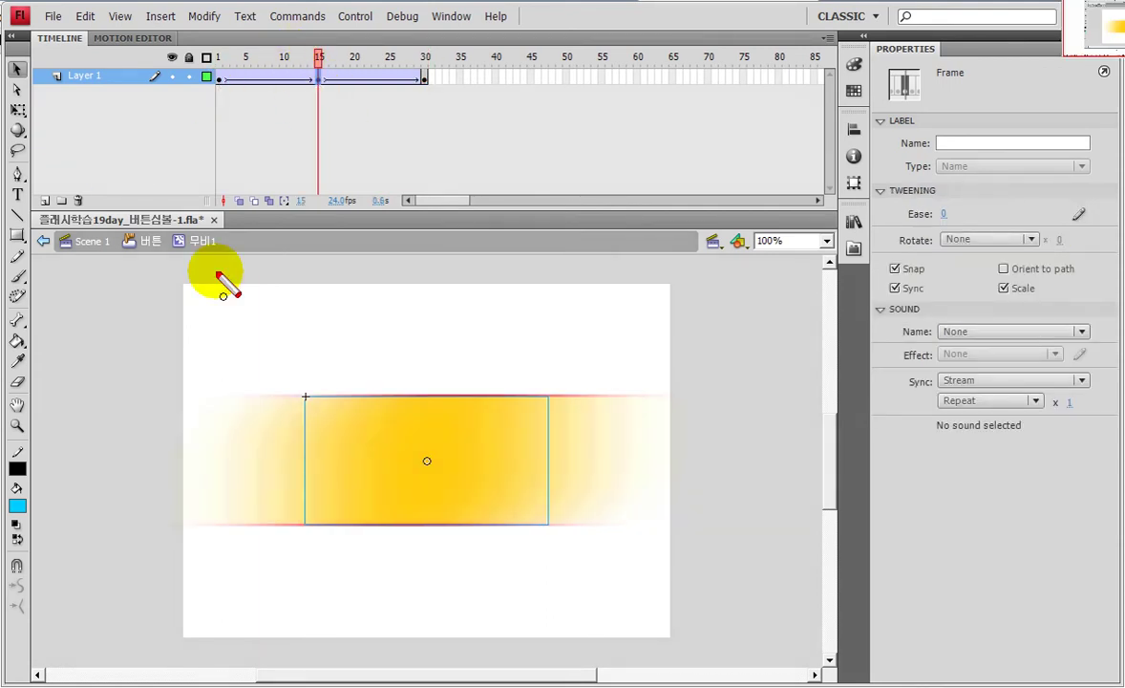
Step: Review the blur filter on the frame 15 instance, test the movie and close the preview
click(339, 466)
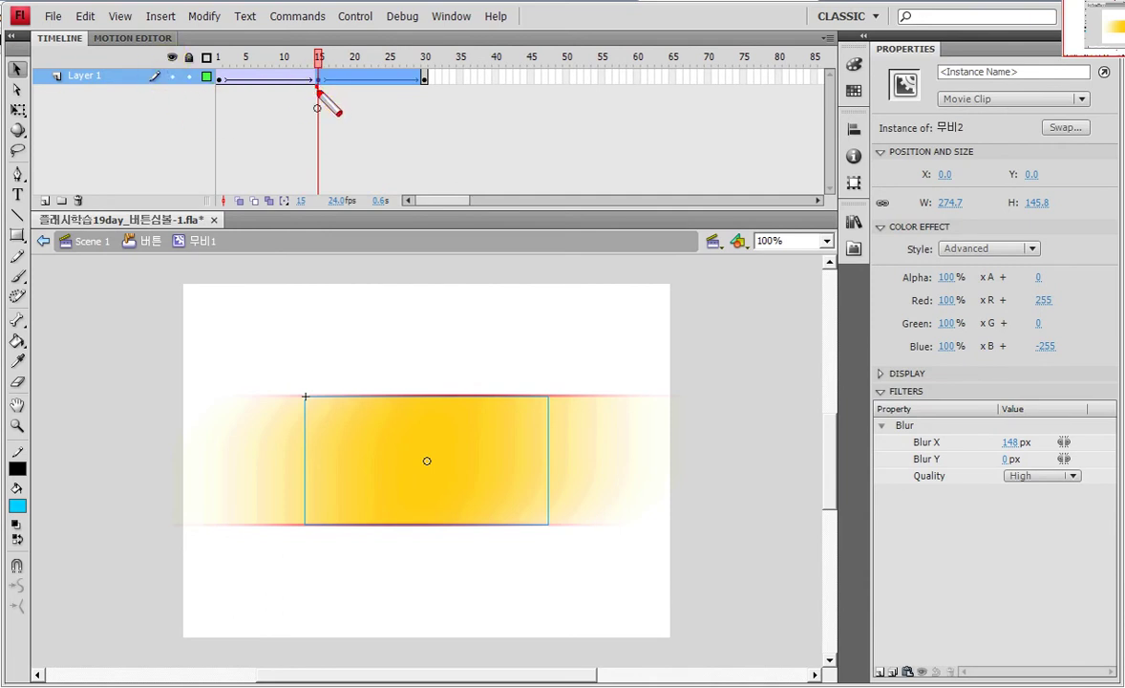
drag(405, 436, 405, 438)
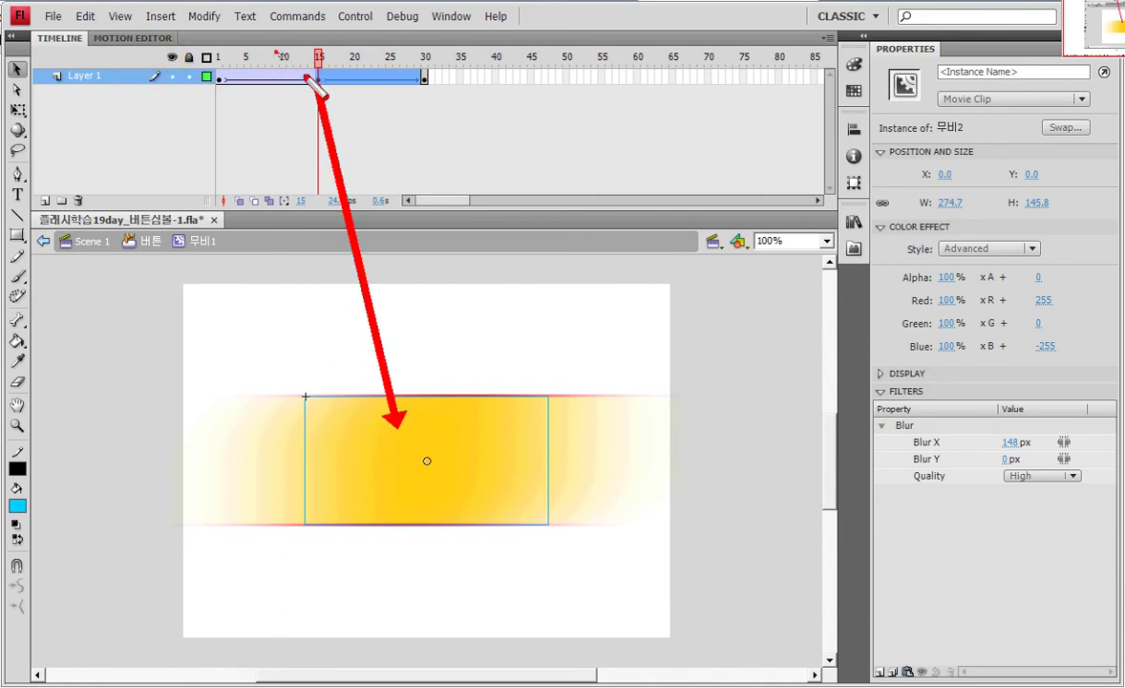
drag(277, 49, 354, 110)
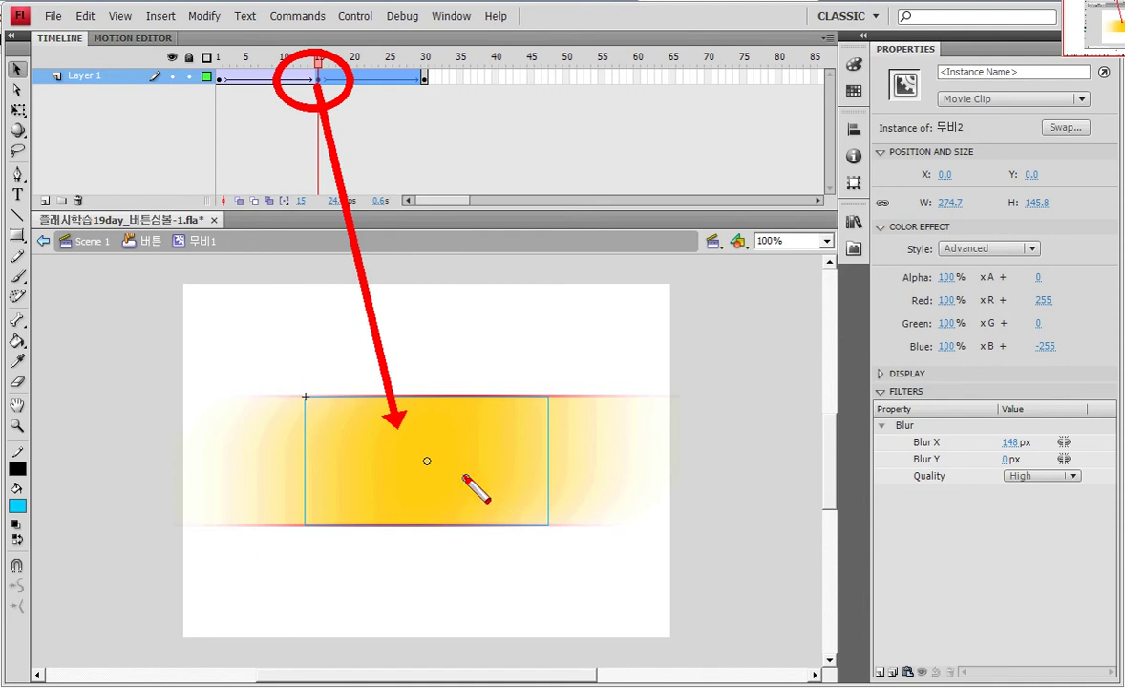
drag(858, 455, 877, 460)
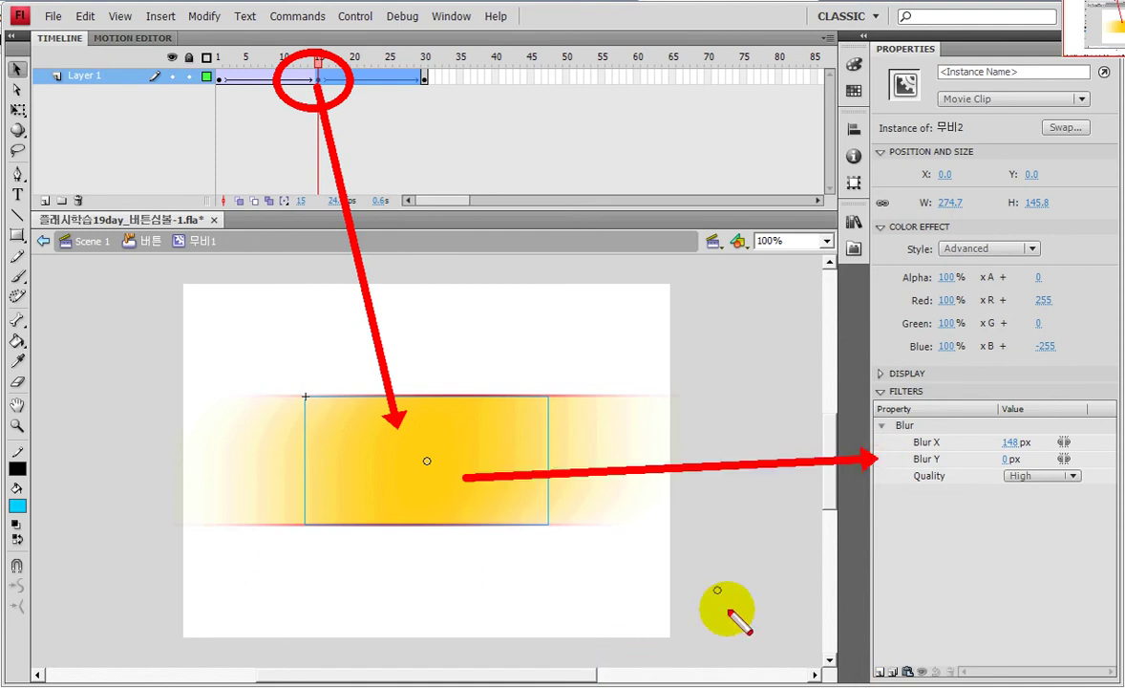
drag(877, 669, 924, 495)
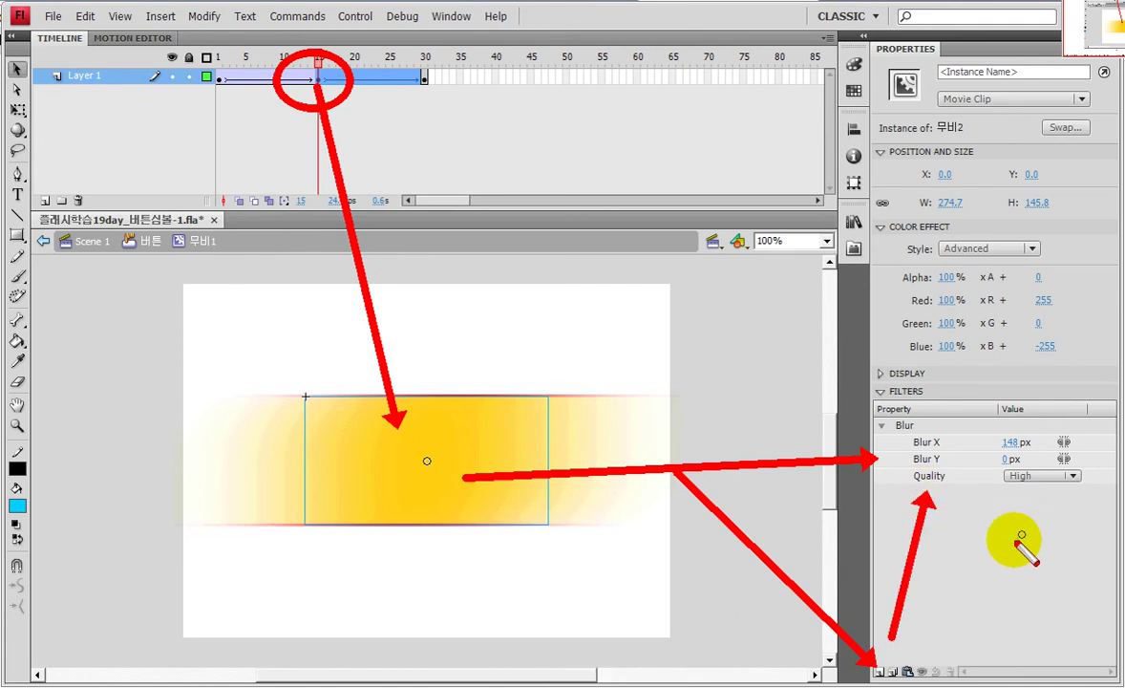
key(Escape)
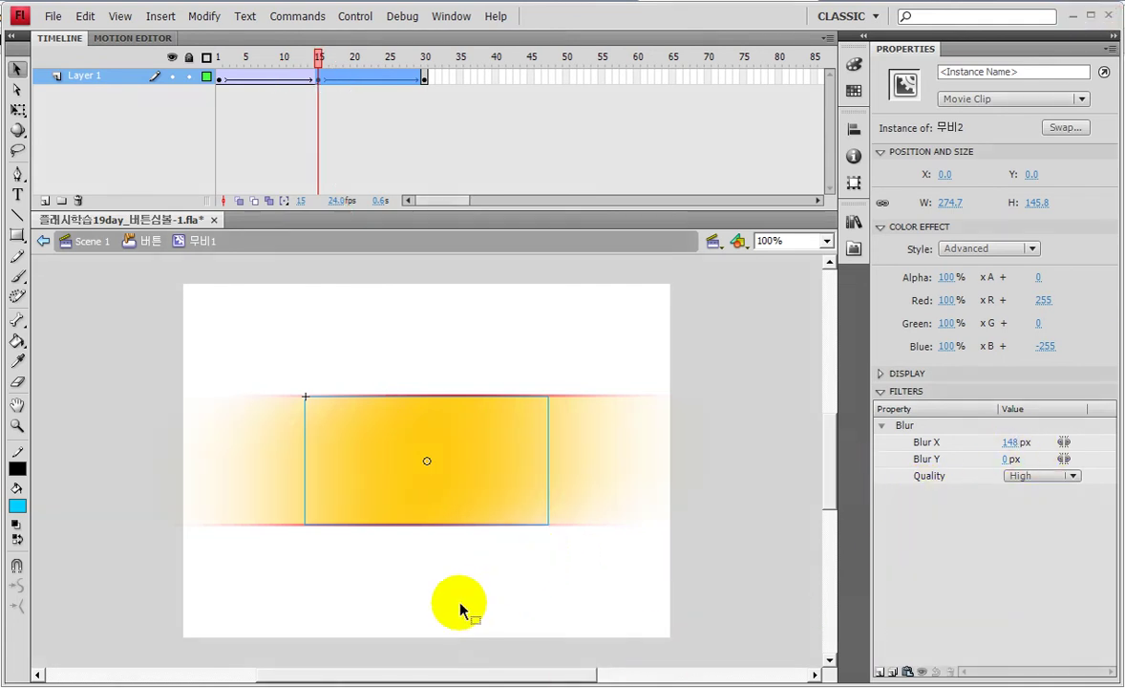
key(ctrl+Return)
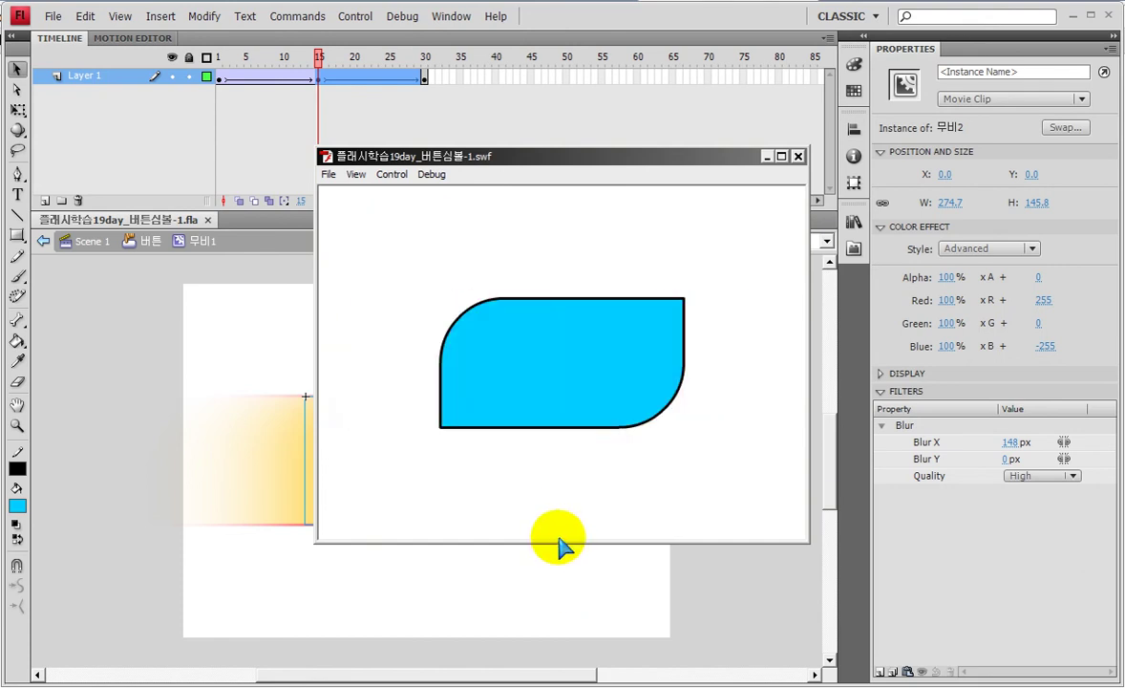
click(797, 157)
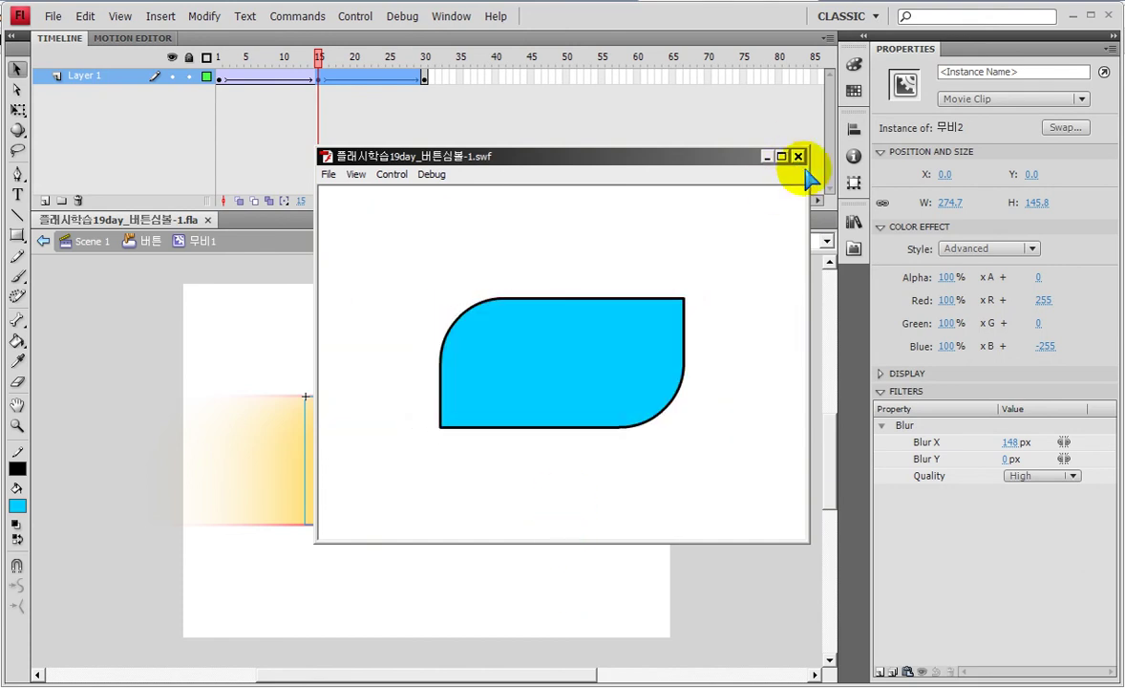
Step: Shorten the first classic tween by removing frames at frame 5 until the middle keyframe sits at frame 5
click(246, 78)
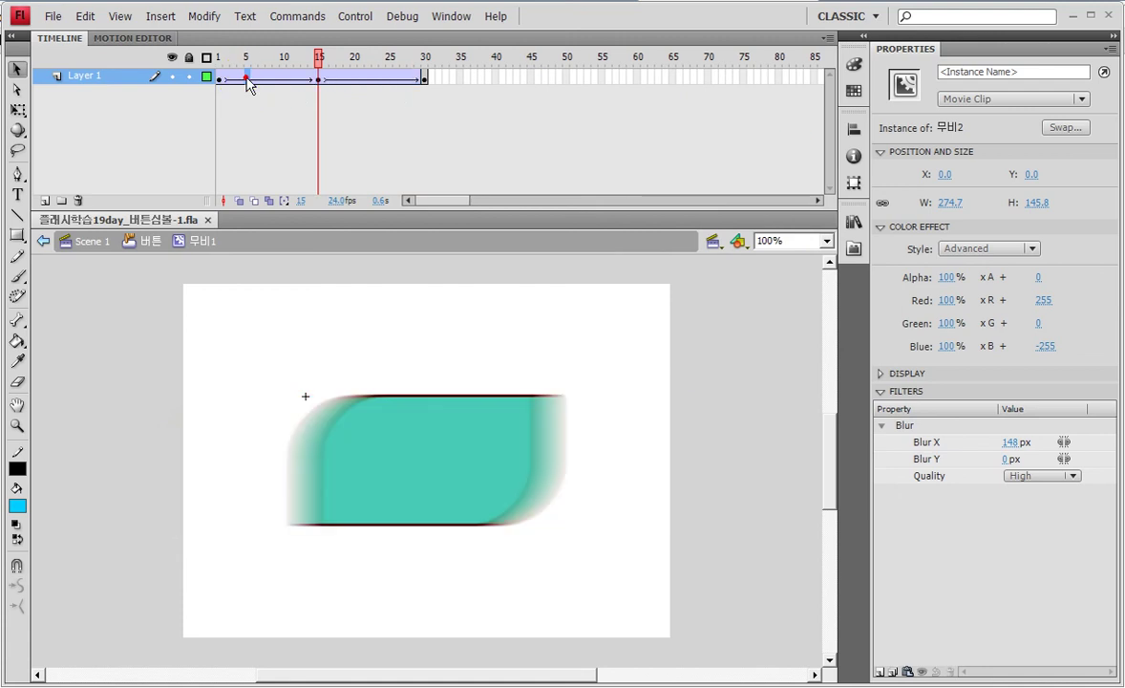
key(shift+F5)
key(shift+F5)
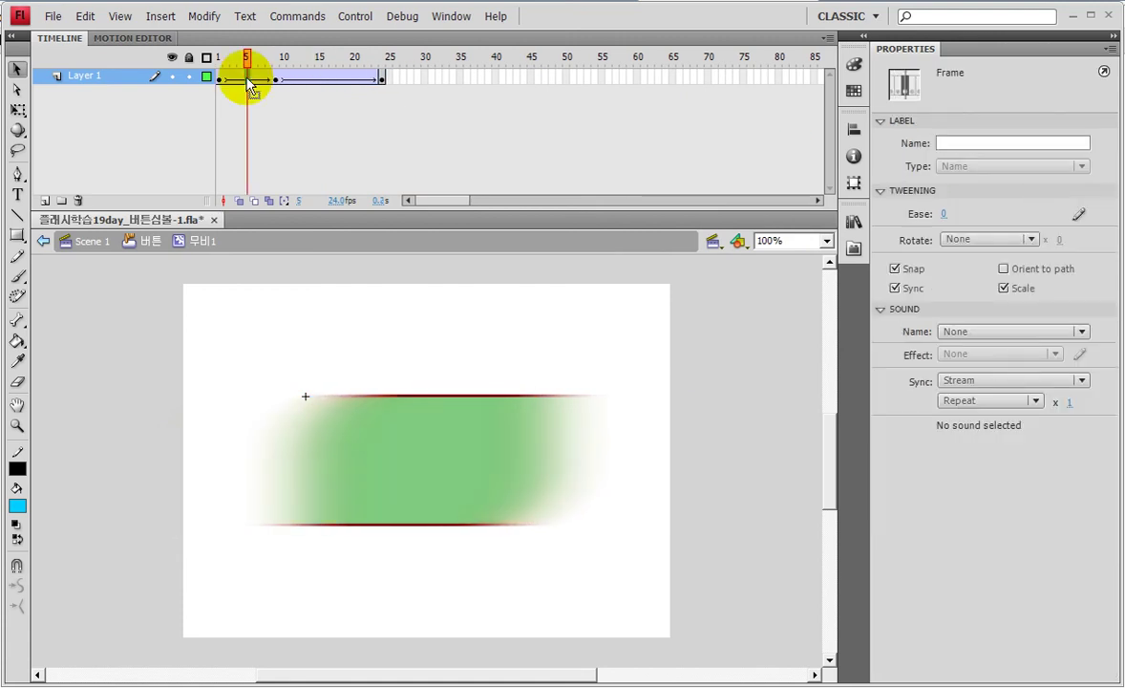
key(shift+F5)
key(shift+F5)
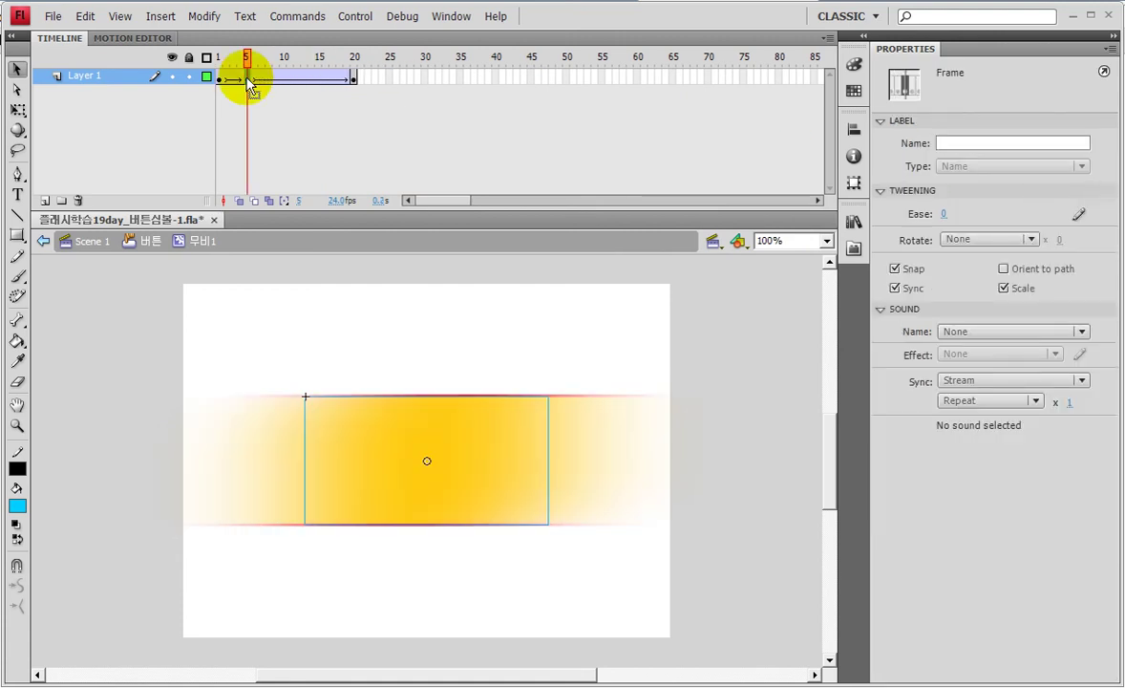
Step: Remove frames 8 to 17 from the second classic tween so the last keyframe sits at frame 10
drag(269, 81, 329, 83)
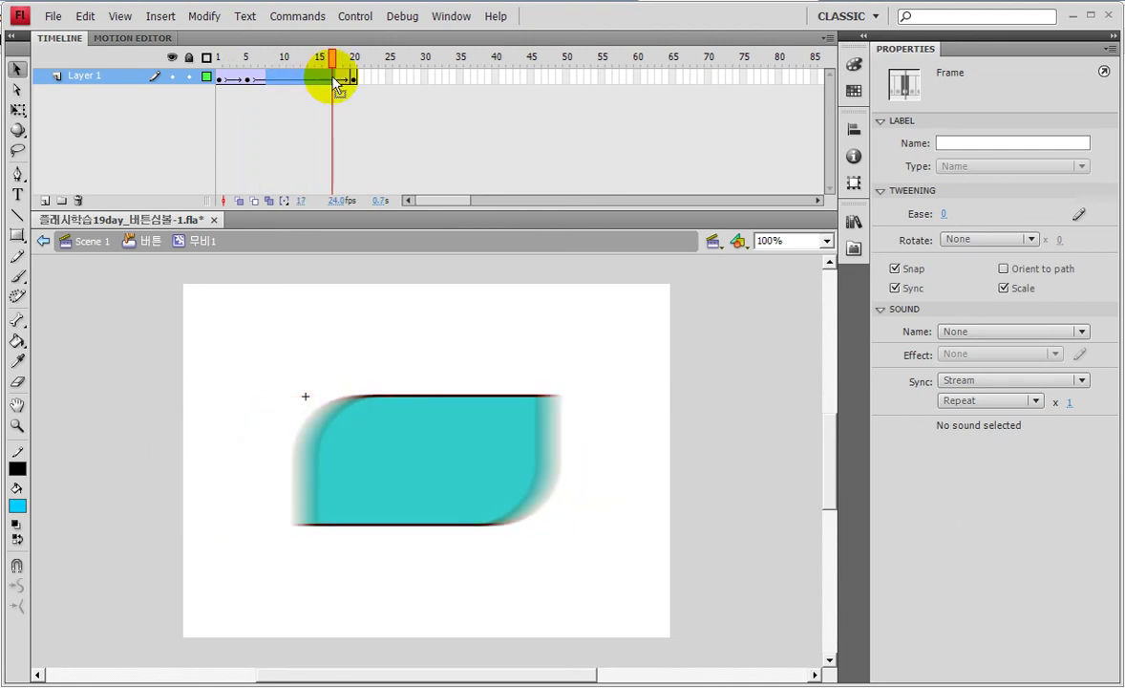
key(shift+F5)
click(326, 128)
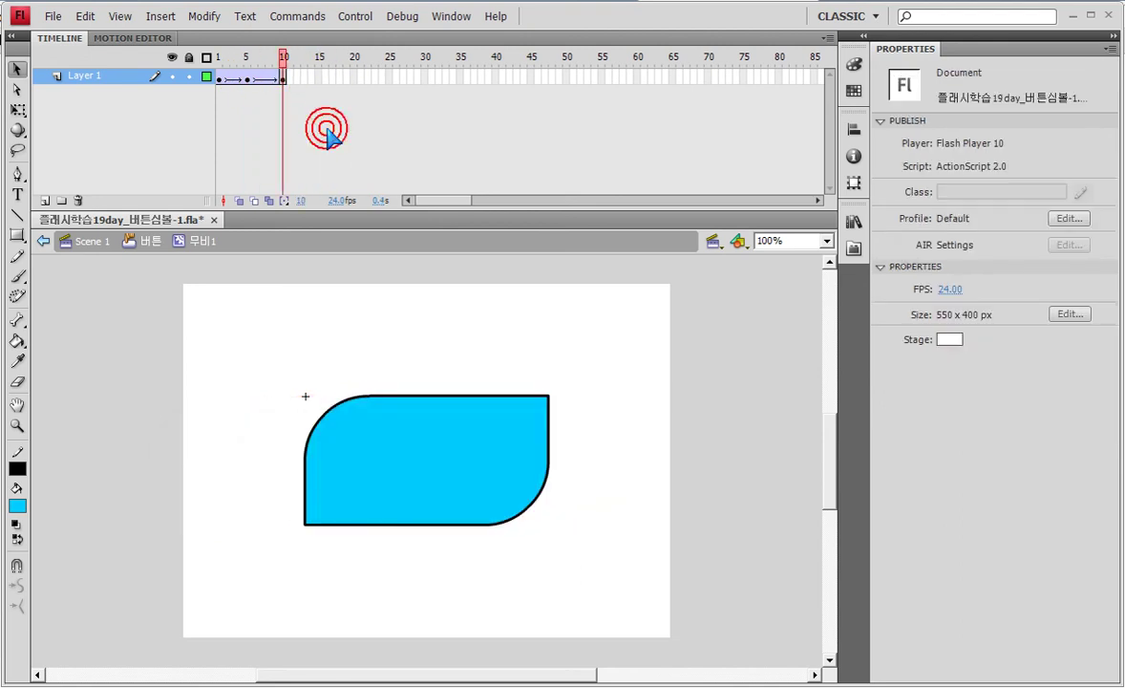
Step: Test the movie to check the shortened Over animation on the button, and close the preview
key(ctrl+Return)
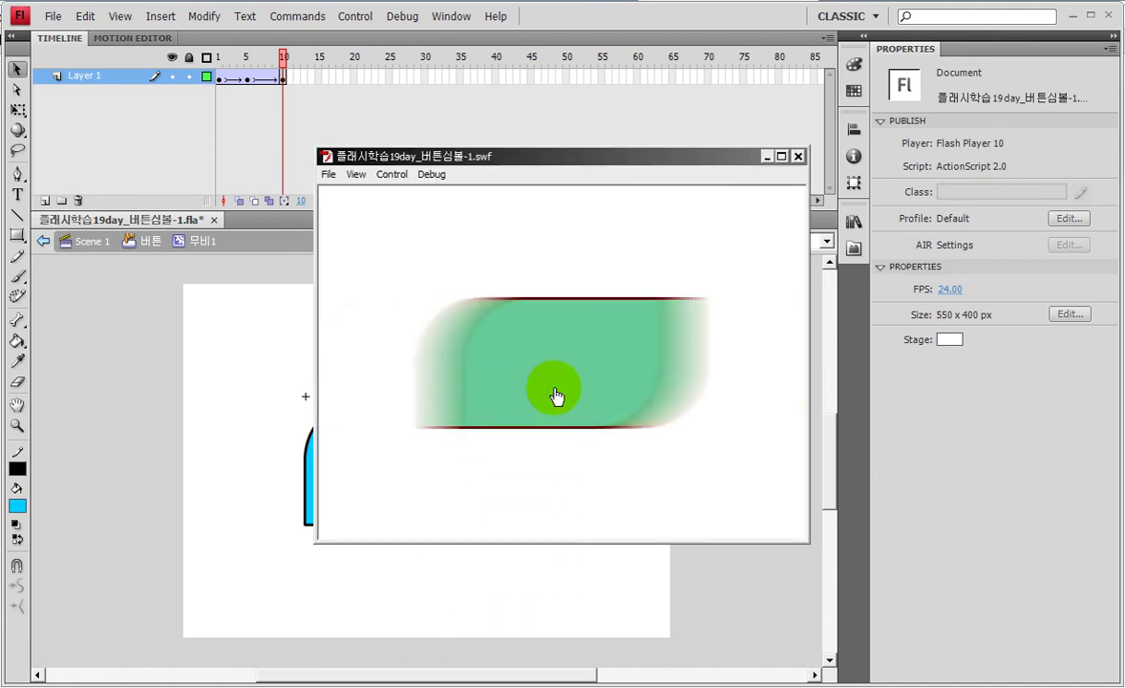
click(589, 356)
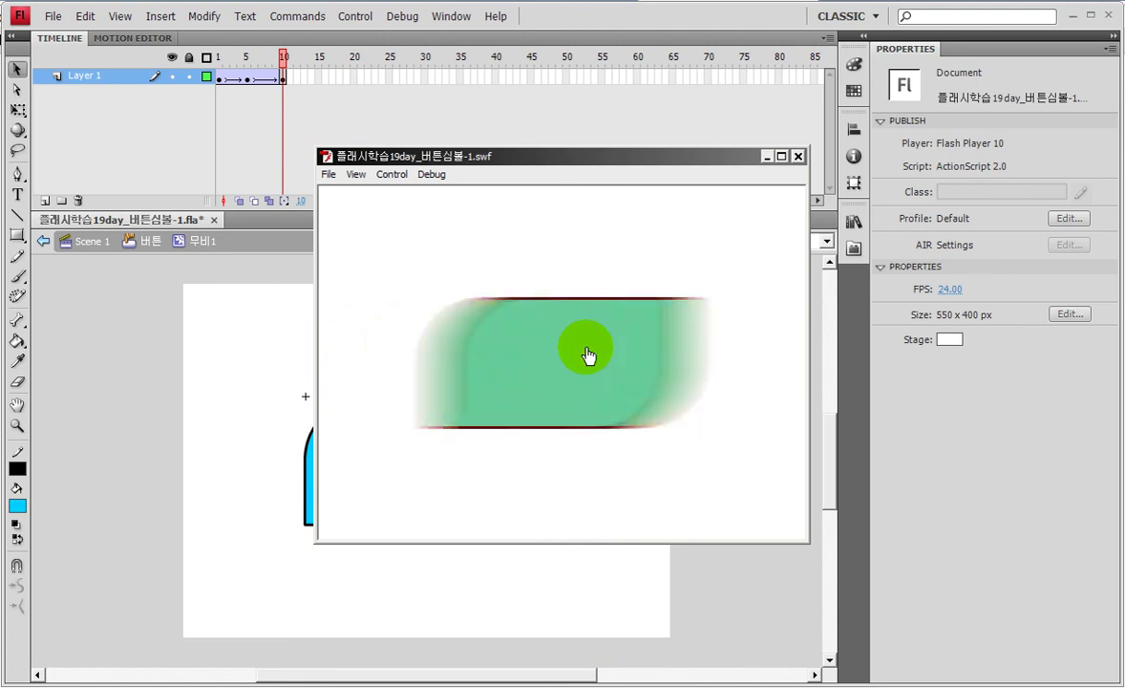
click(798, 155)
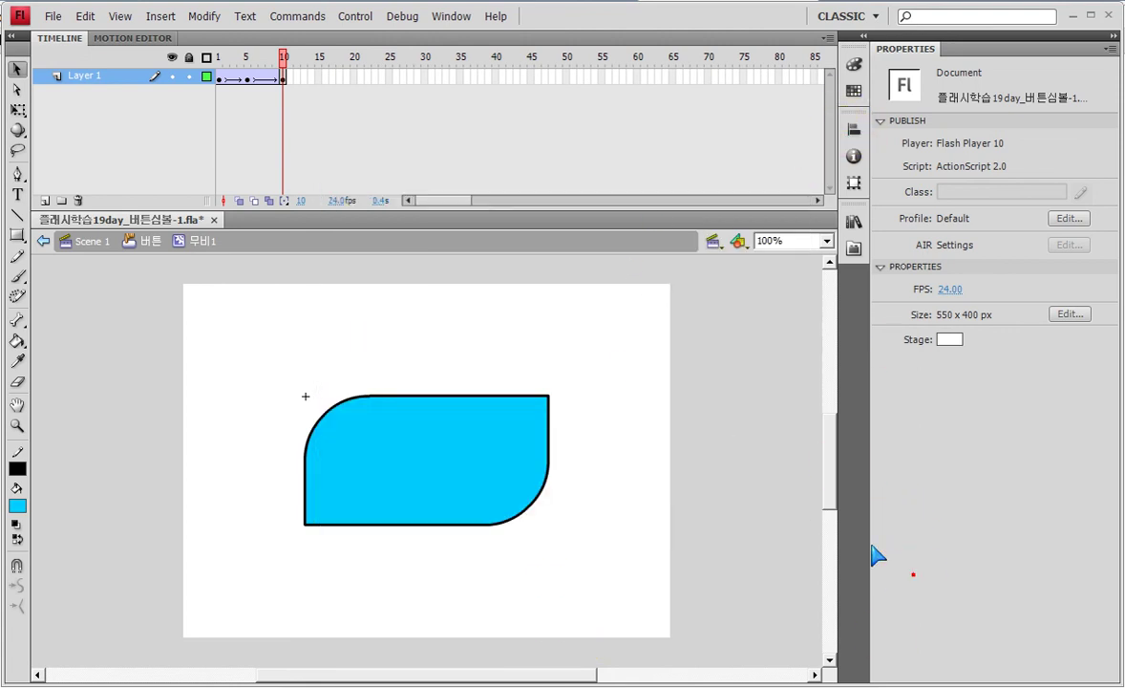